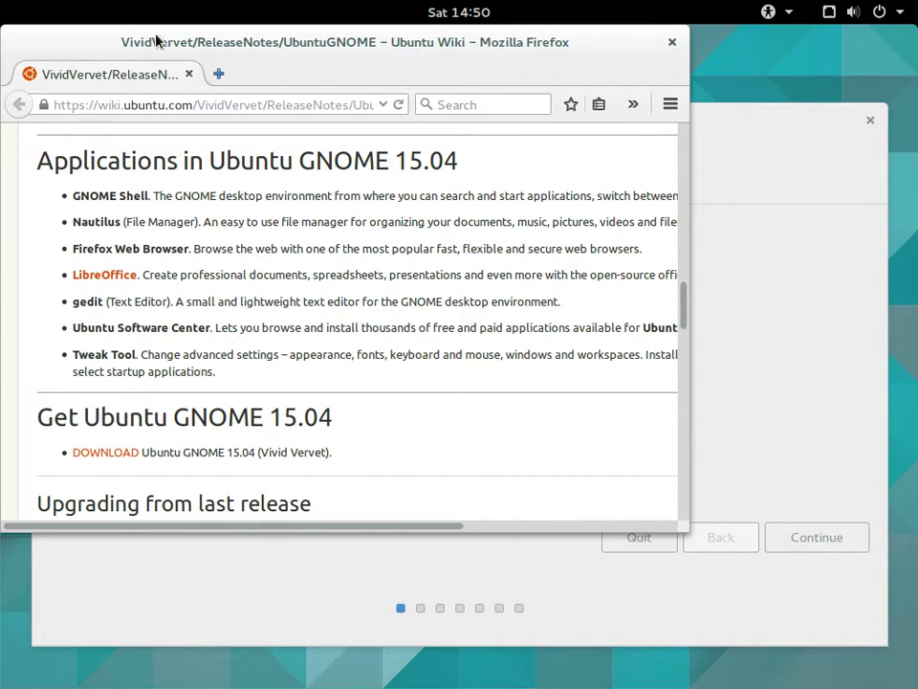
Maximize the Firefox release-notes window, then close it to return to the installer's Welcome screen
double_click(80, 32)
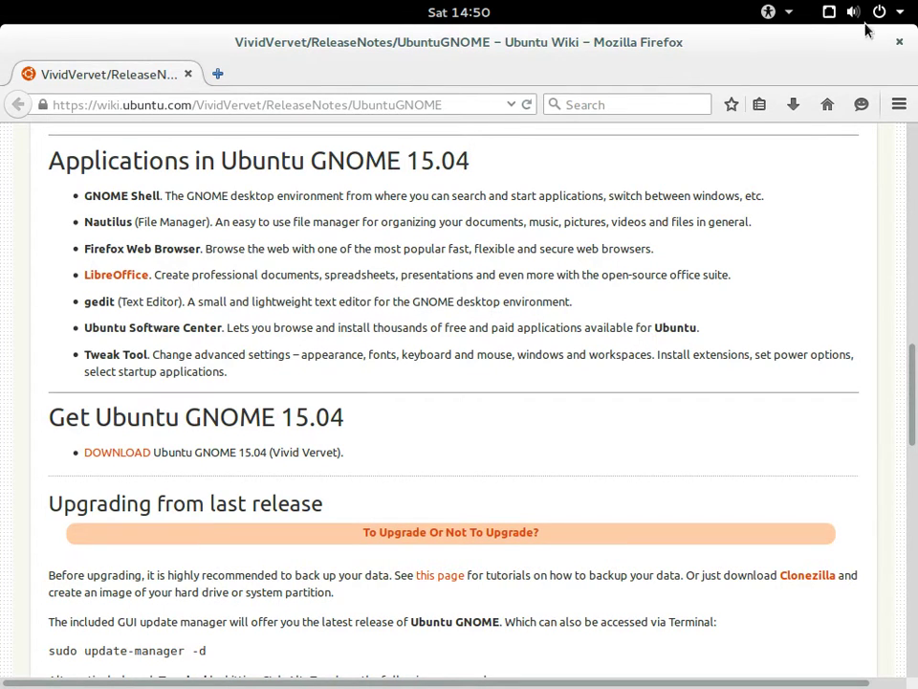
click(901, 43)
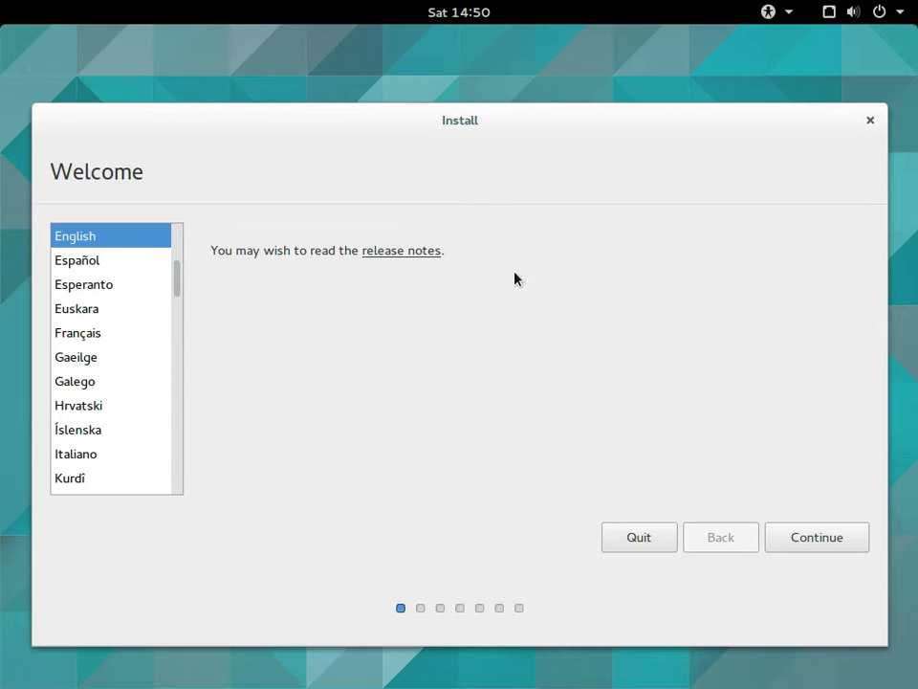
Keep English, enable 'Download updates while installing', and continue to the Installation type step
click(832, 539)
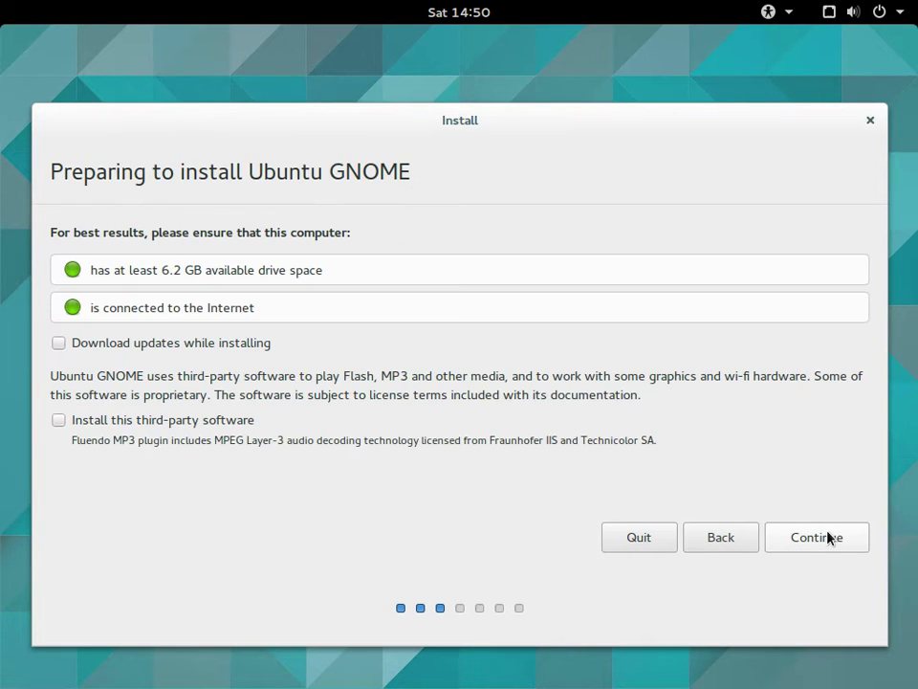
click(164, 346)
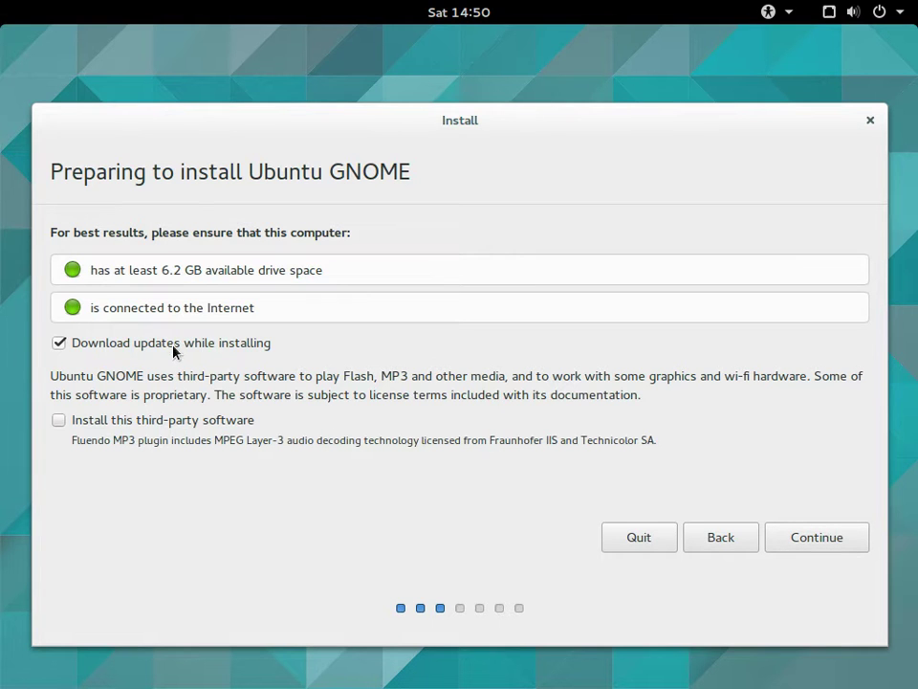
click(785, 536)
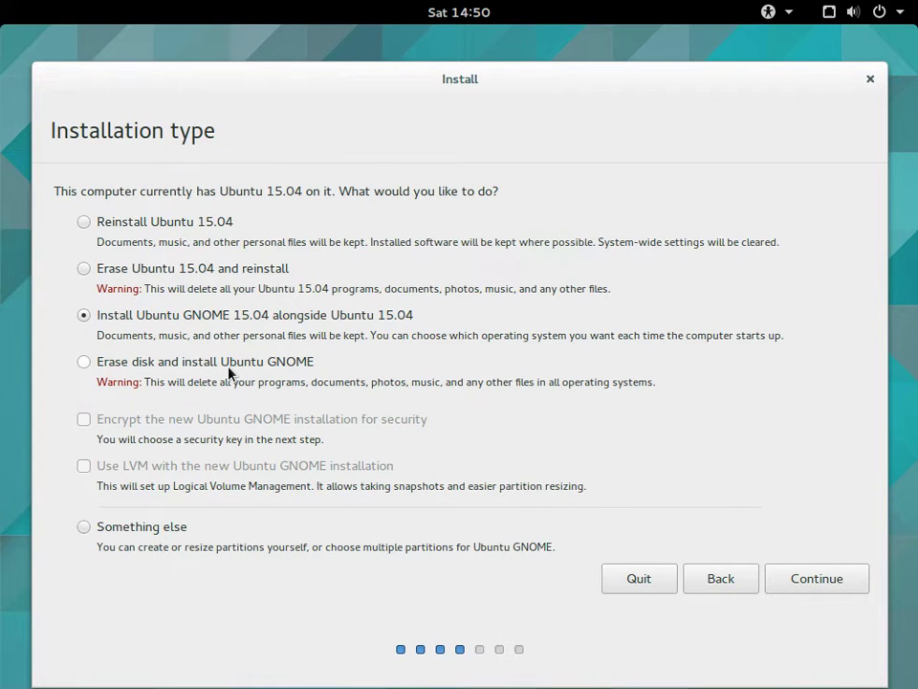
Choose 'Erase disk and install Ubuntu GNOME', Install Now, and approve writing the partition changes
click(180, 363)
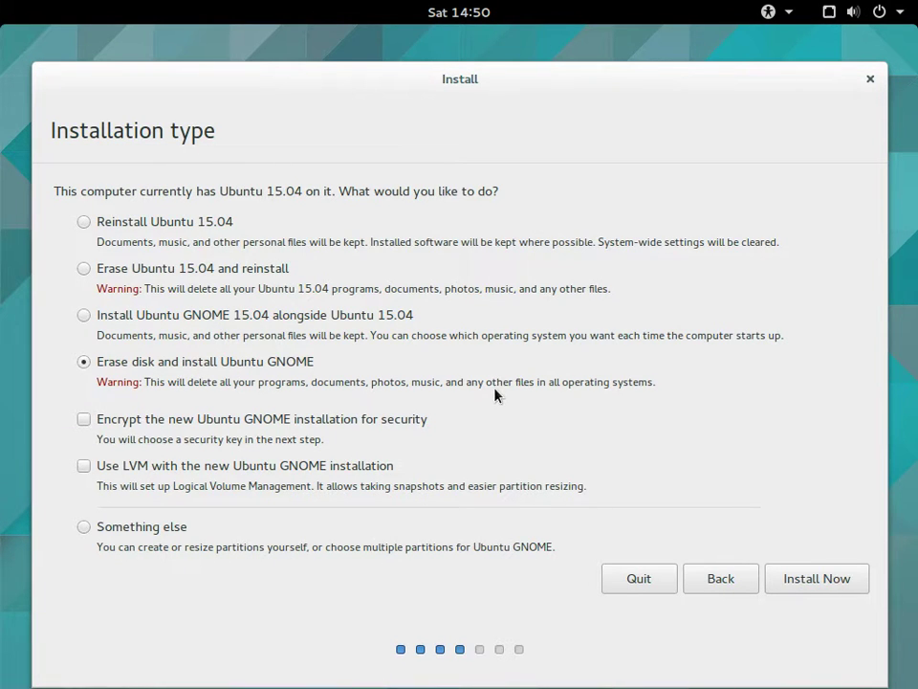
click(832, 580)
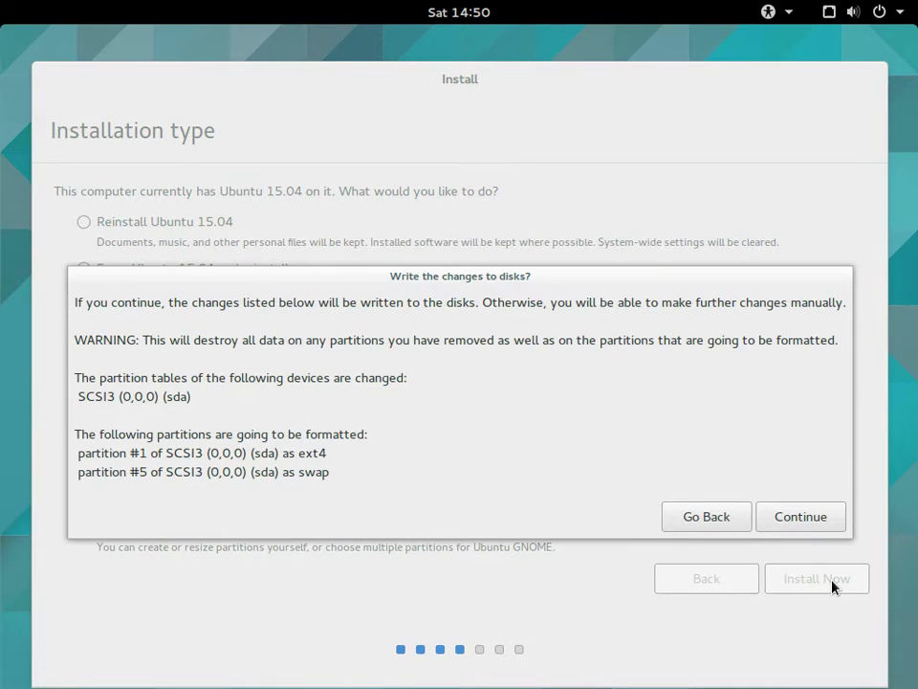
click(806, 520)
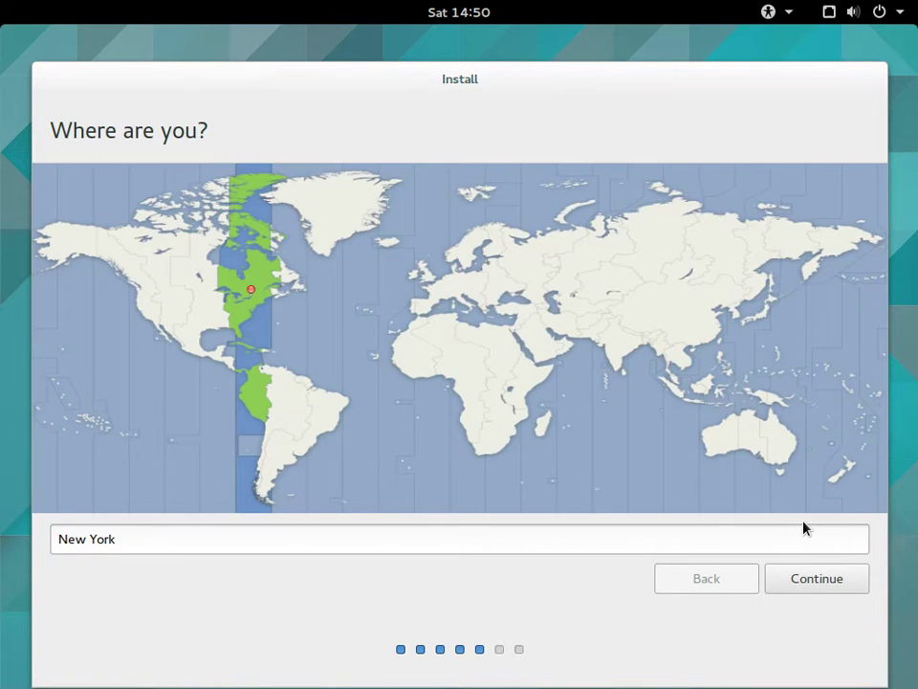
Set the location to Berlin on the Europe map and keep the English (US) keyboard layout
click(443, 287)
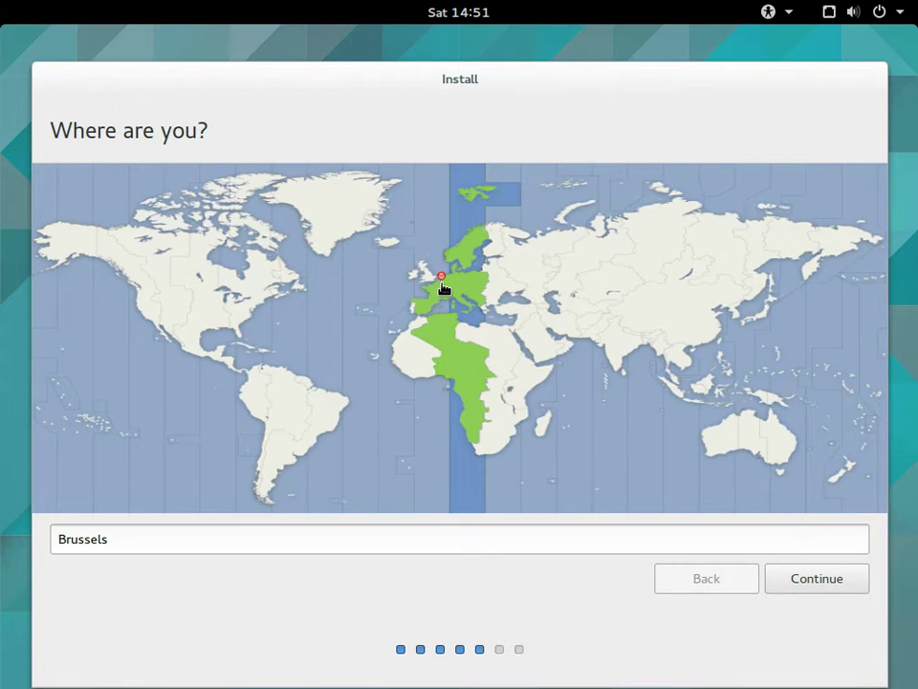
click(450, 287)
click(825, 585)
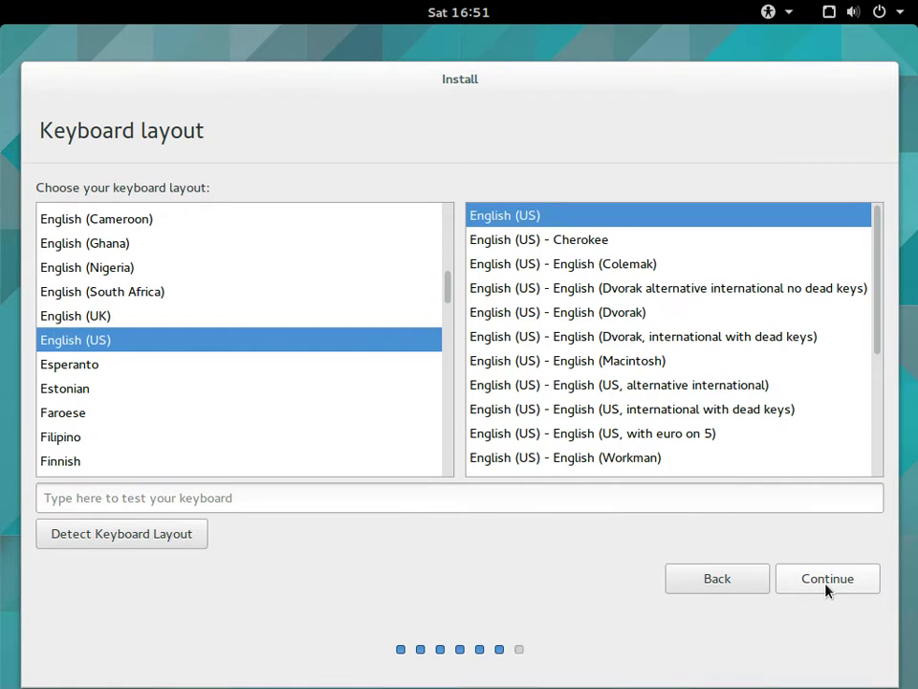
click(827, 580)
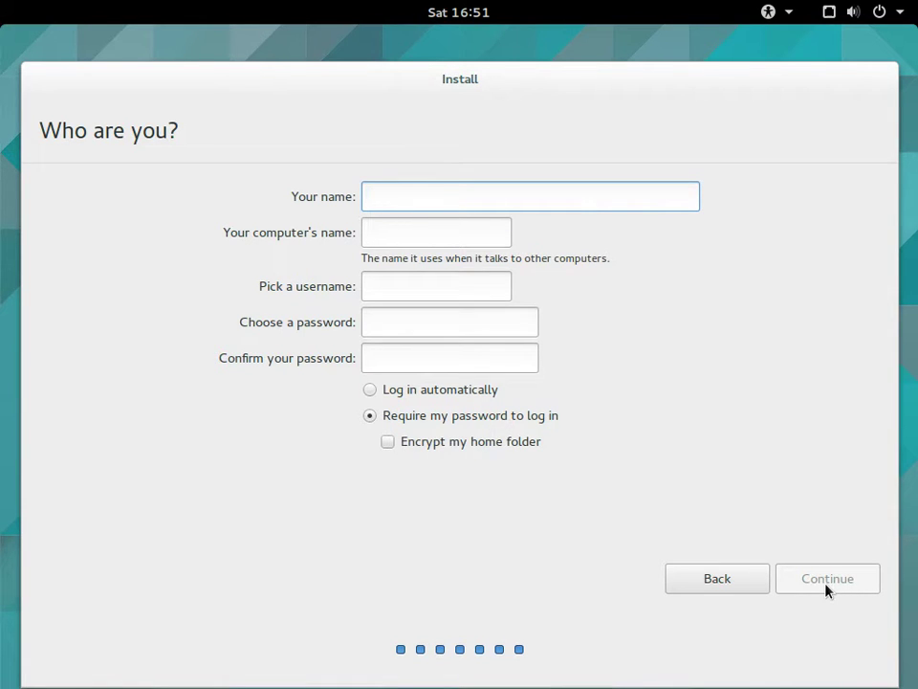
Enter the user's name and change the computer name to 'gub1504'
text(sauron)
key(Tab)
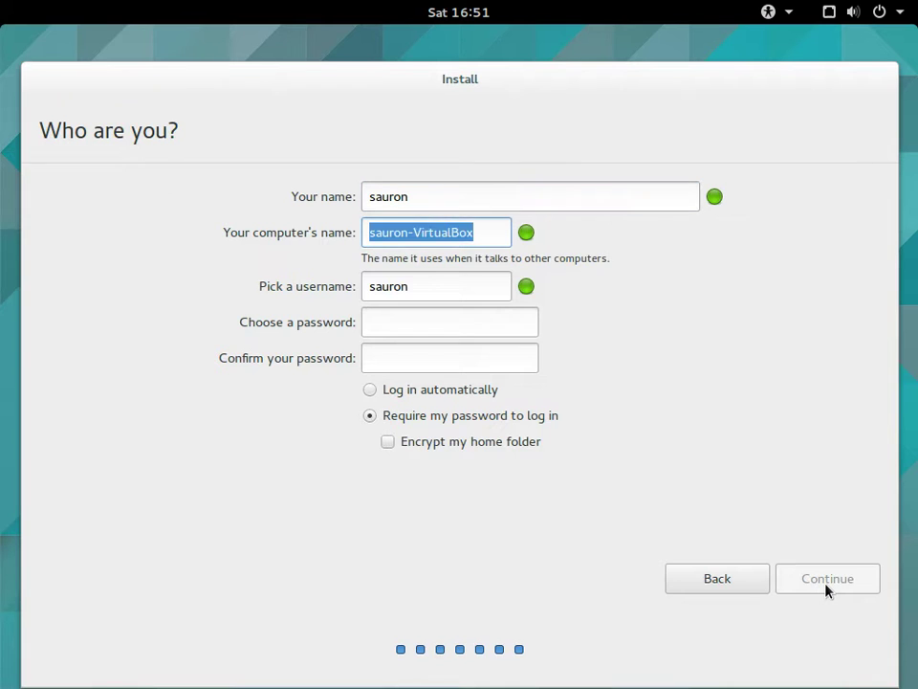
key(End)
key(BackSpace)
key(BackSpace)
key(BackSpace)
key(BackSpace)
key(BackSpace)
key(BackSpace)
key(BackSpace)
key(BackSpace)
key(BackSpace)
key(BackSpace)
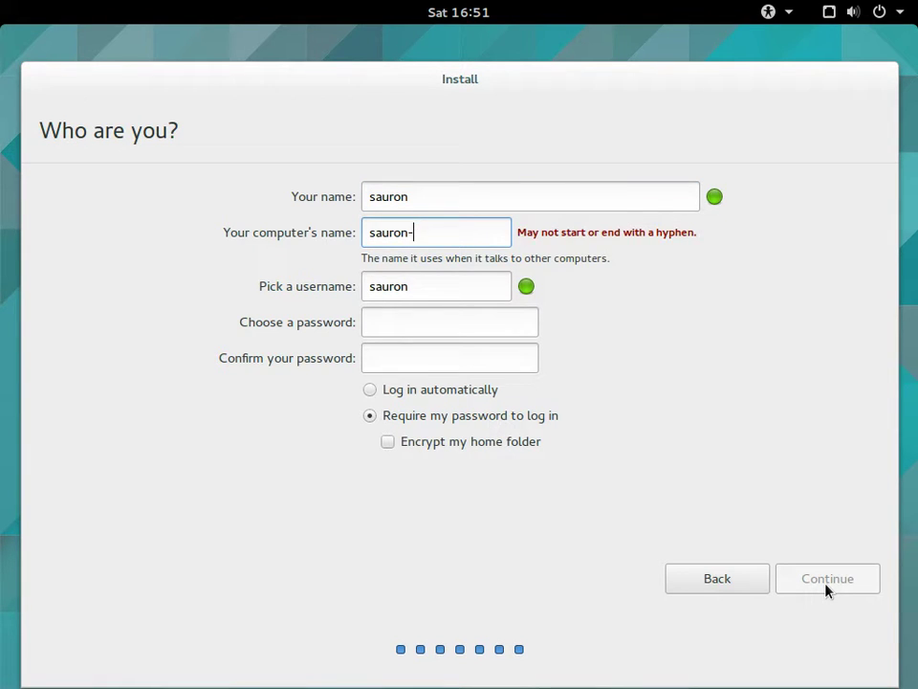
text(gub)
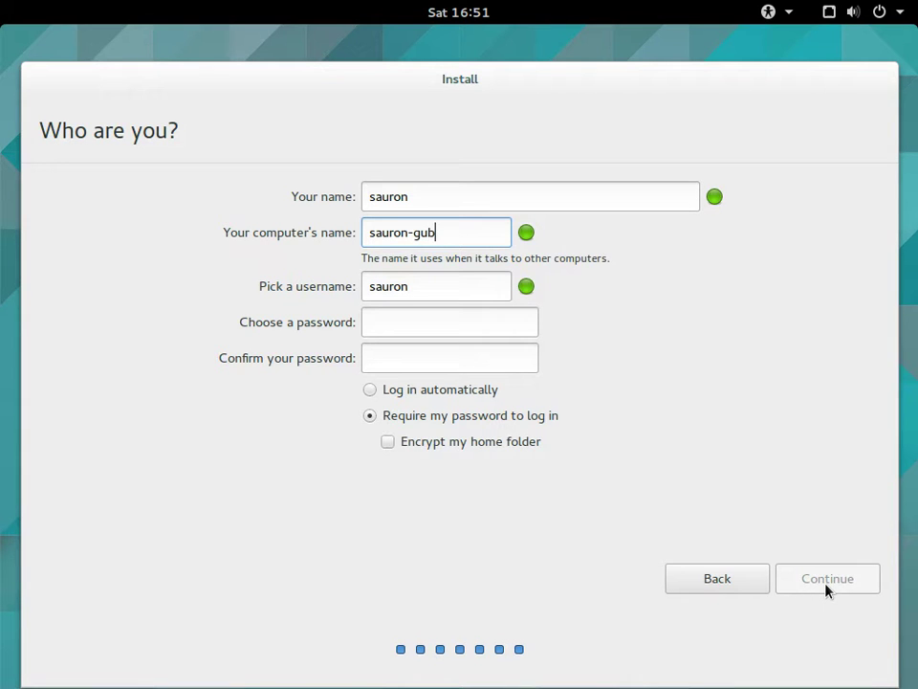
text(1504)
Enter and confirm the account password, then start the installation
key(Tab)
key(Tab)
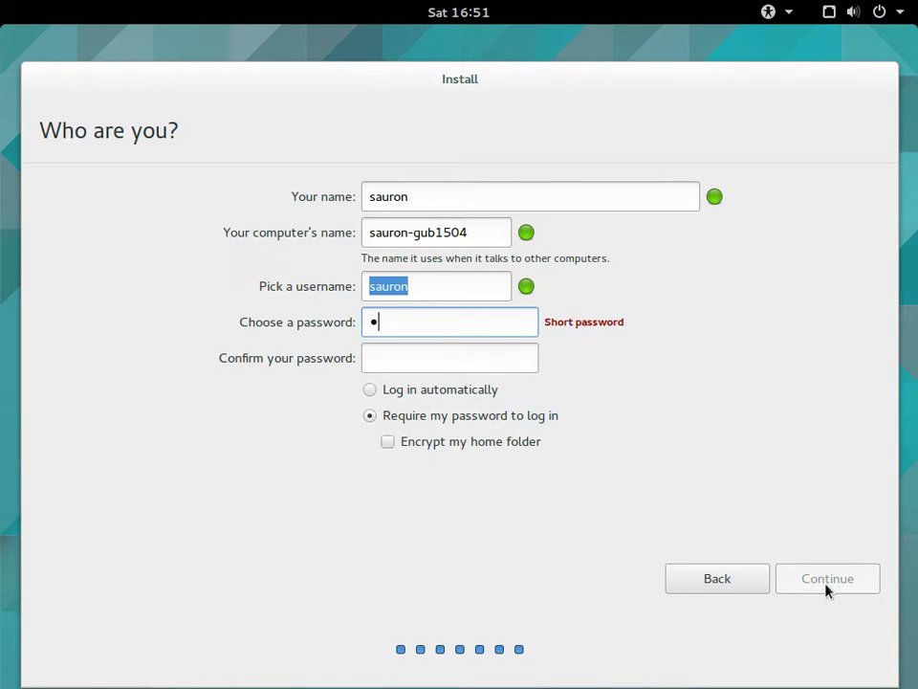
key(Tab)
click(827, 590)
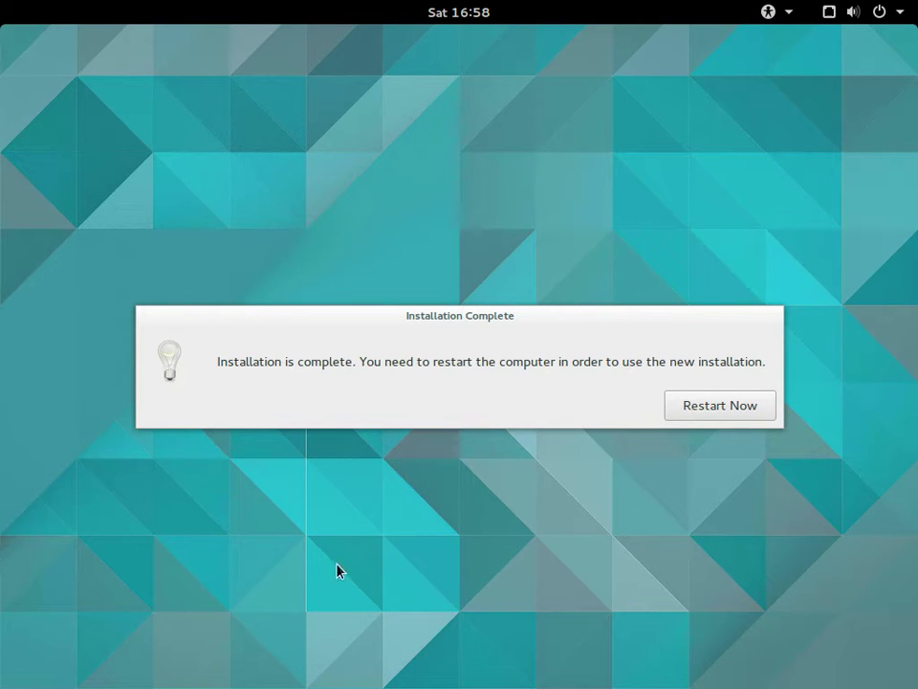
Choose Restart Now in the Installation Complete dialog to boot the installed system
click(716, 404)
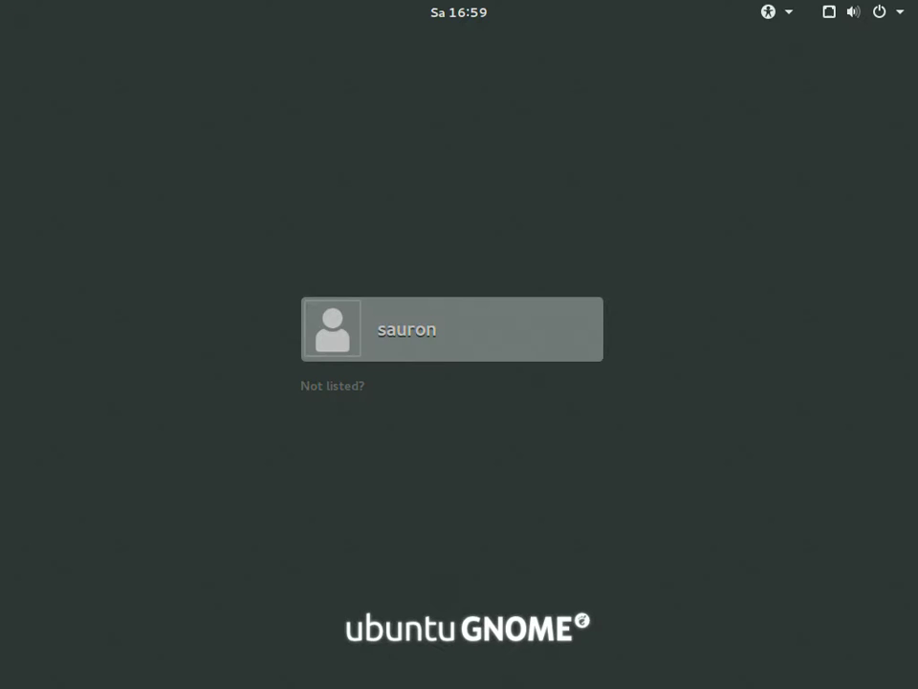
Open the top-bar accessibility menu to check it, then dismiss it
click(794, 20)
mouse_move(840, 24)
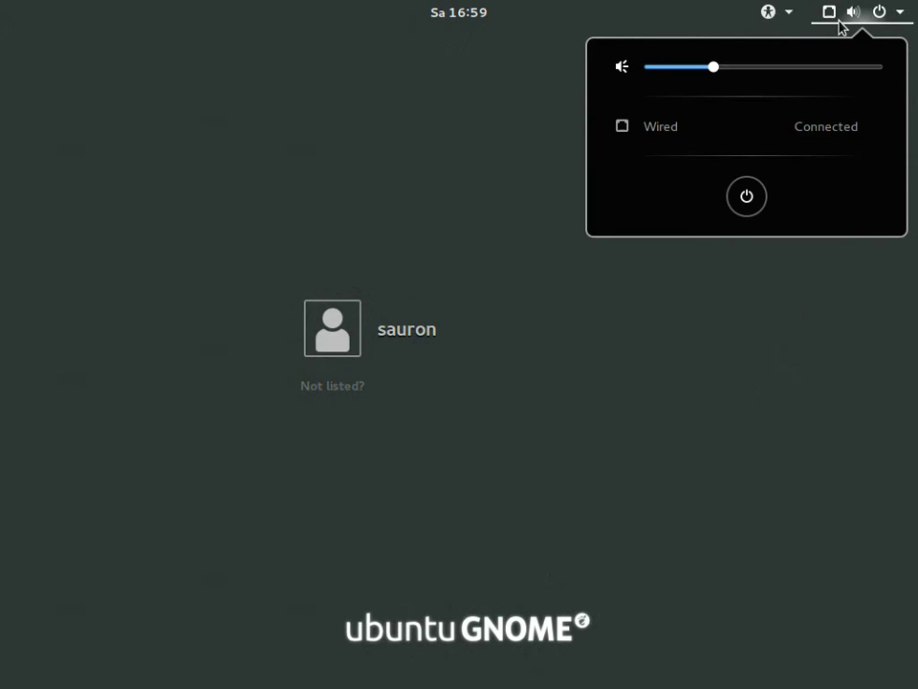
click(403, 337)
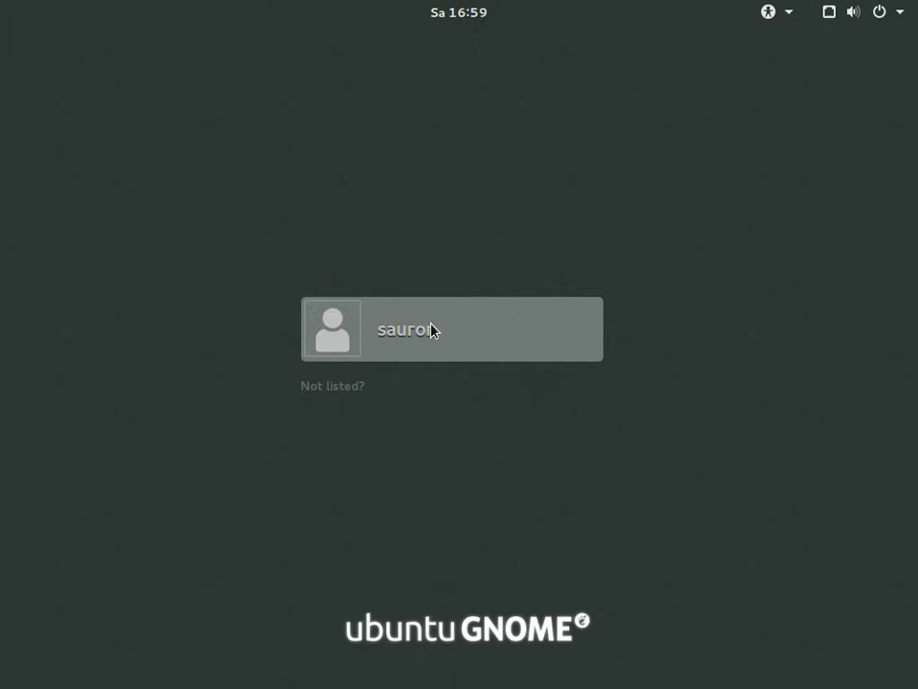
Select the new user, enter the password, keep the GNOME session, and sign in
click(427, 328)
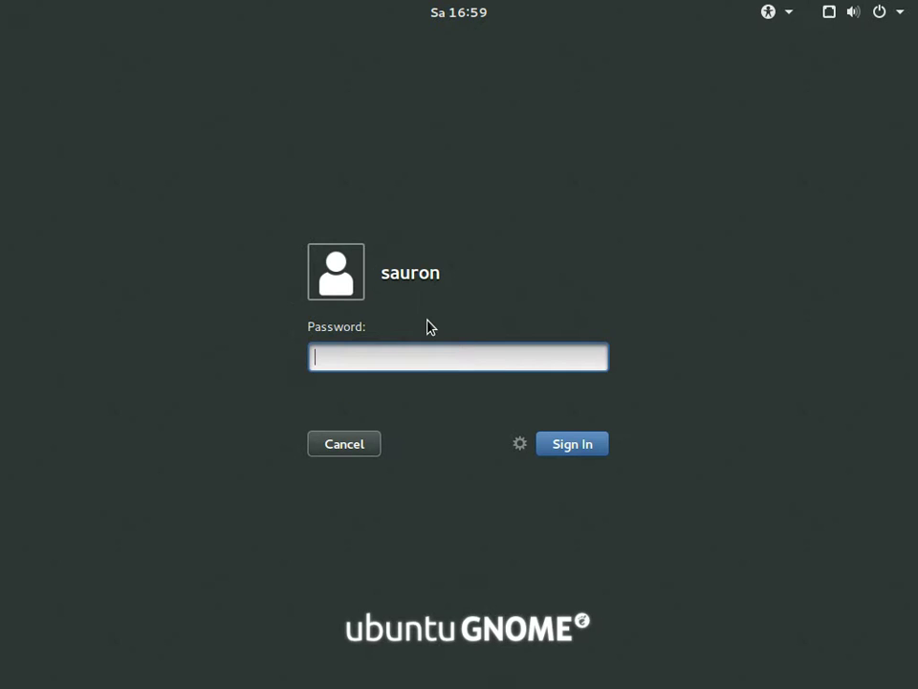
text(••••••)
click(519, 443)
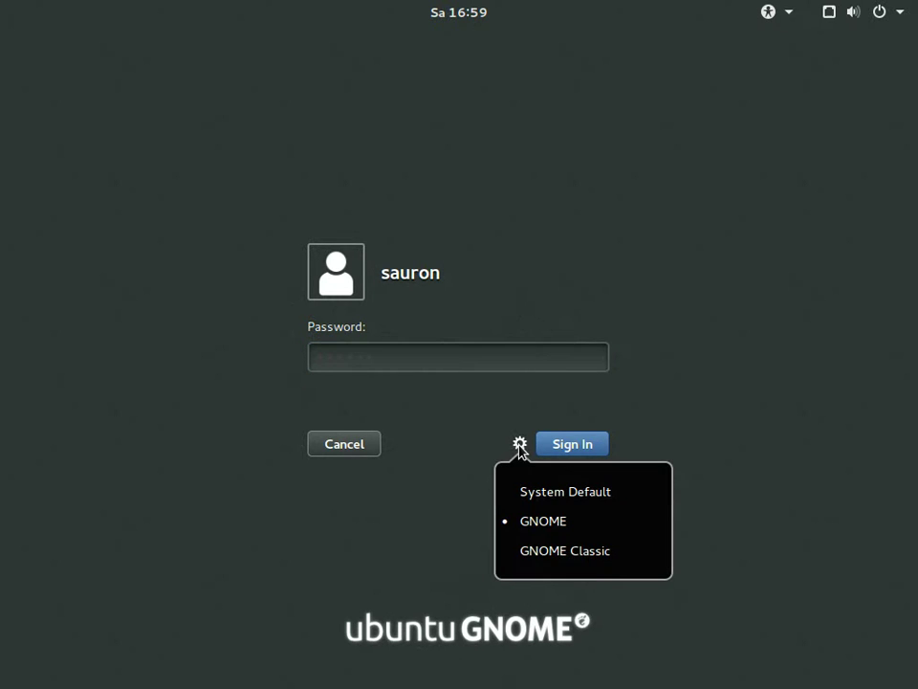
click(568, 449)
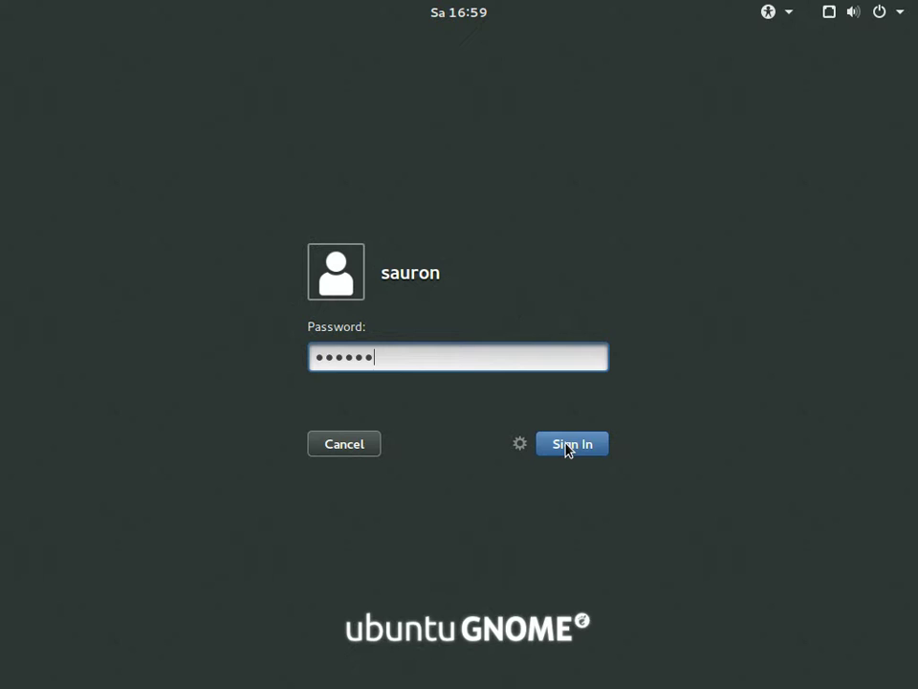
click(578, 443)
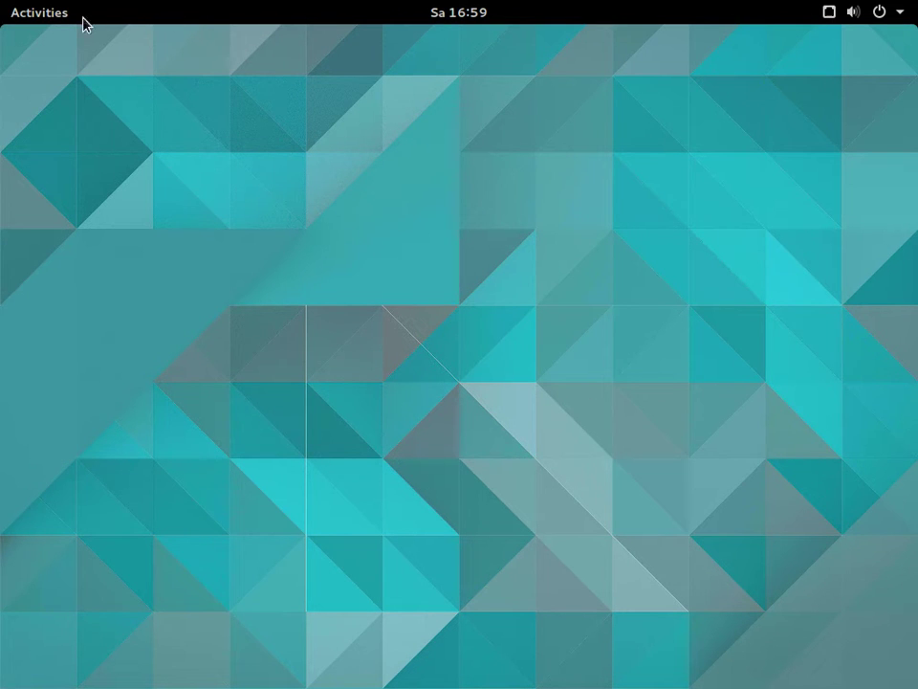
click(39, 13)
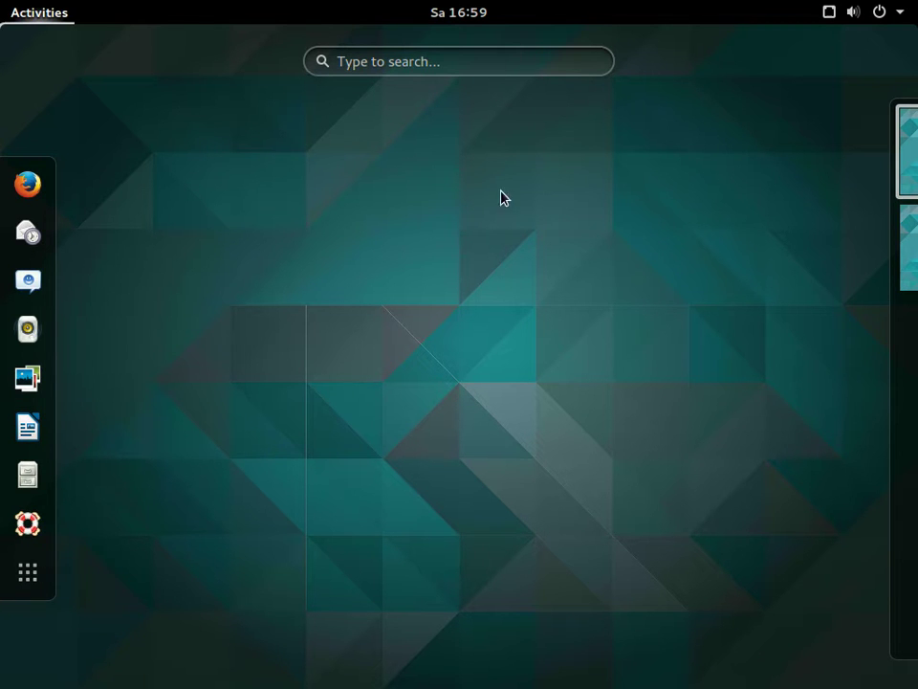
key(Escape)
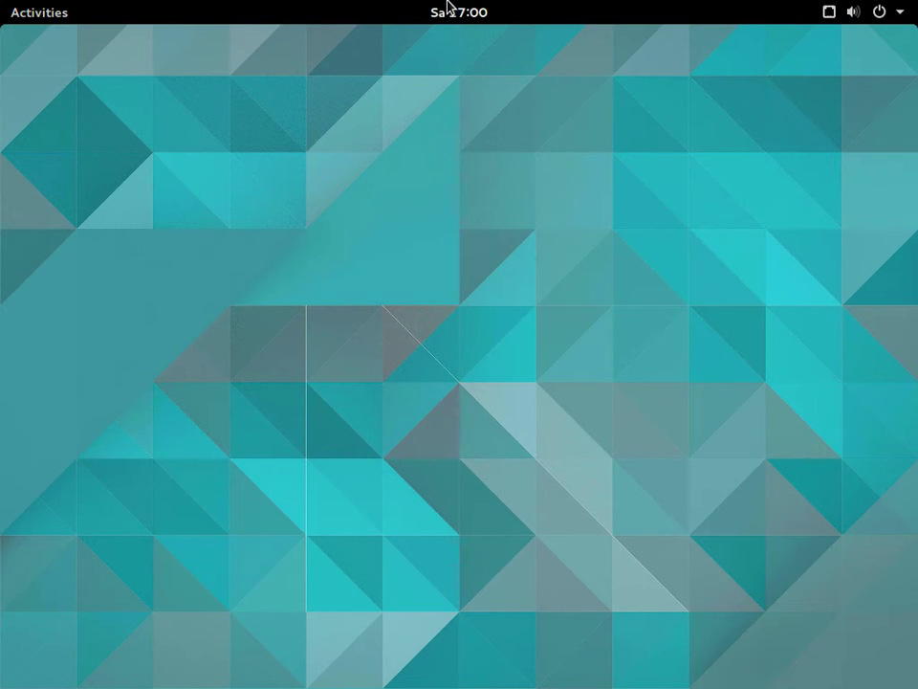
click(35, 12)
Launch Terminal from an Activities search for 'ter' and maximize it
text(ter)
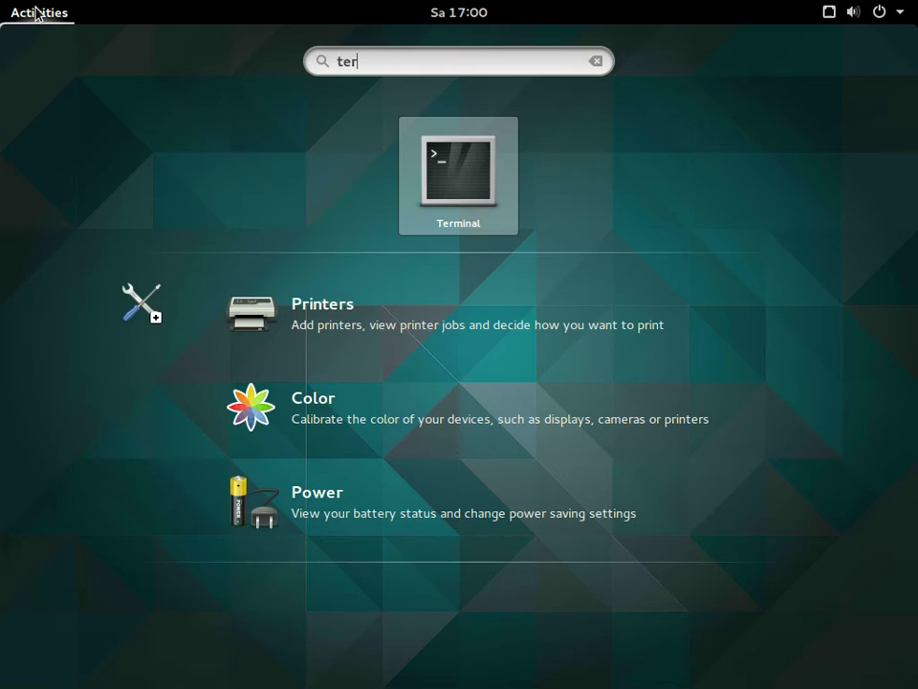
key(Return)
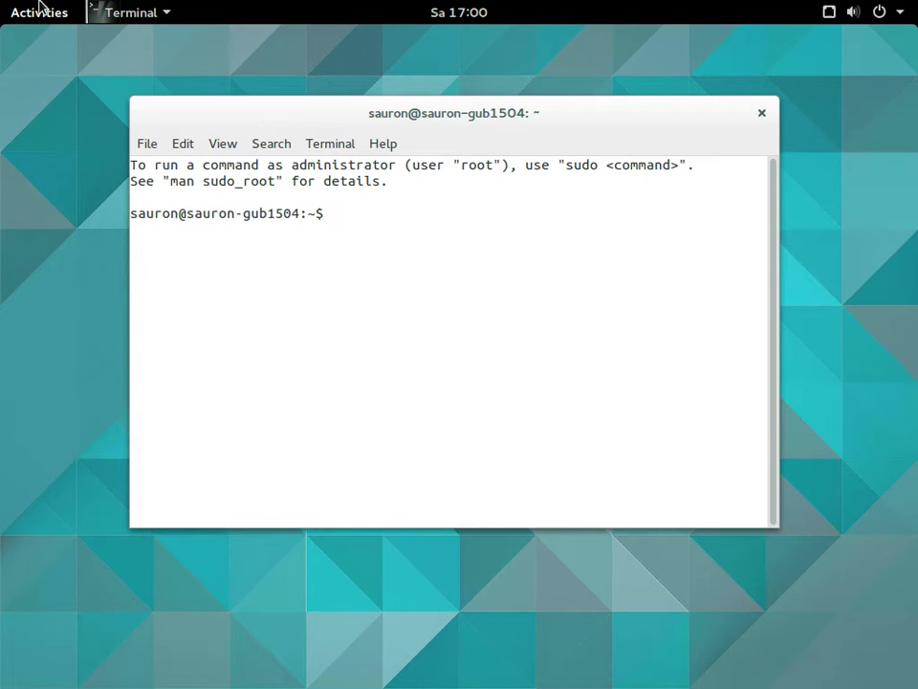
double_click(477, 111)
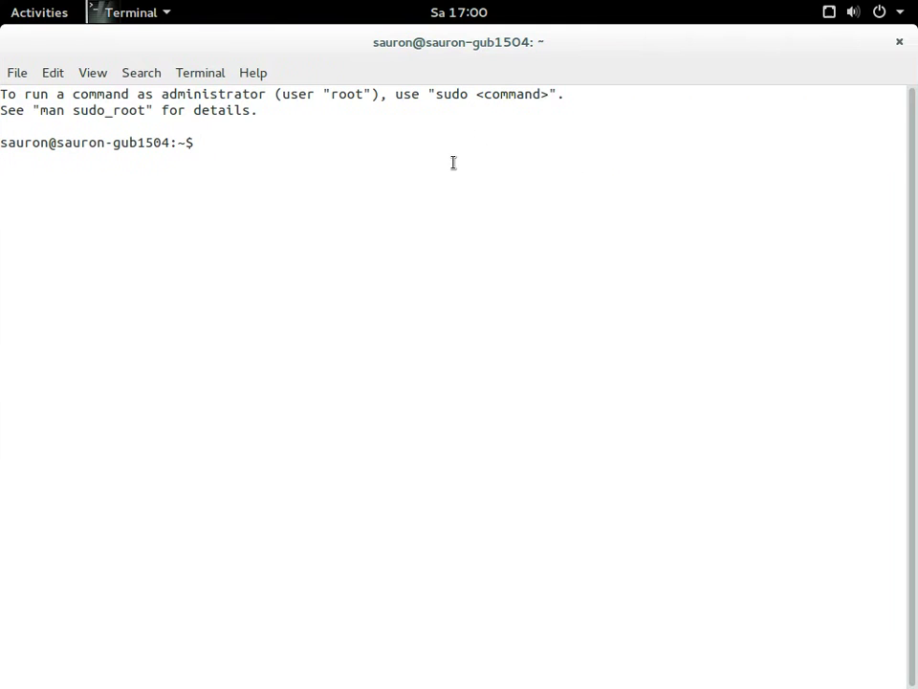
Run uname -a for kernel details, then view processes with top and quit
text(uname -a)
key(Return)
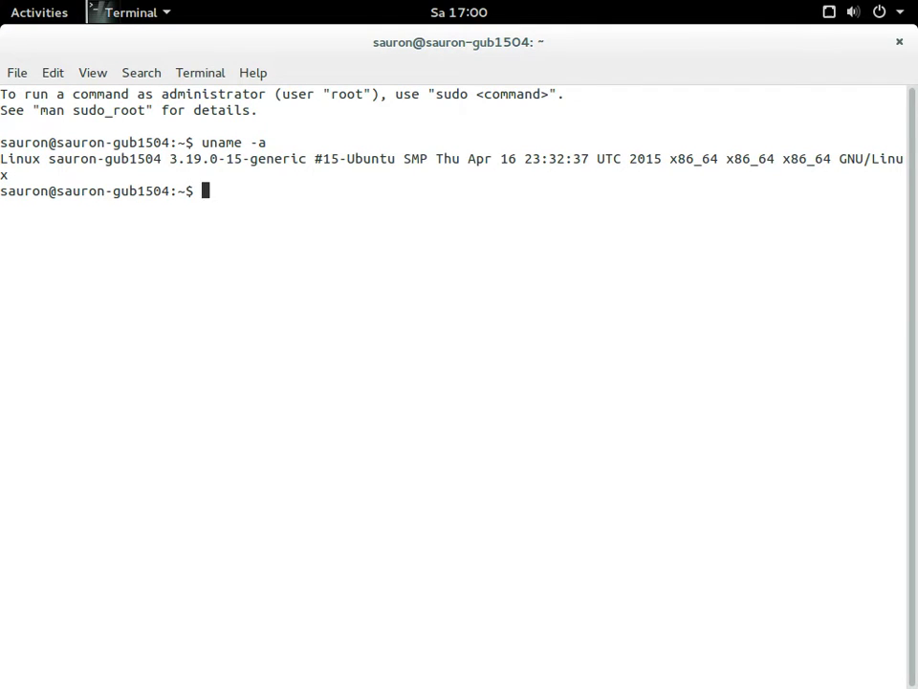
text(top)
key(Return)
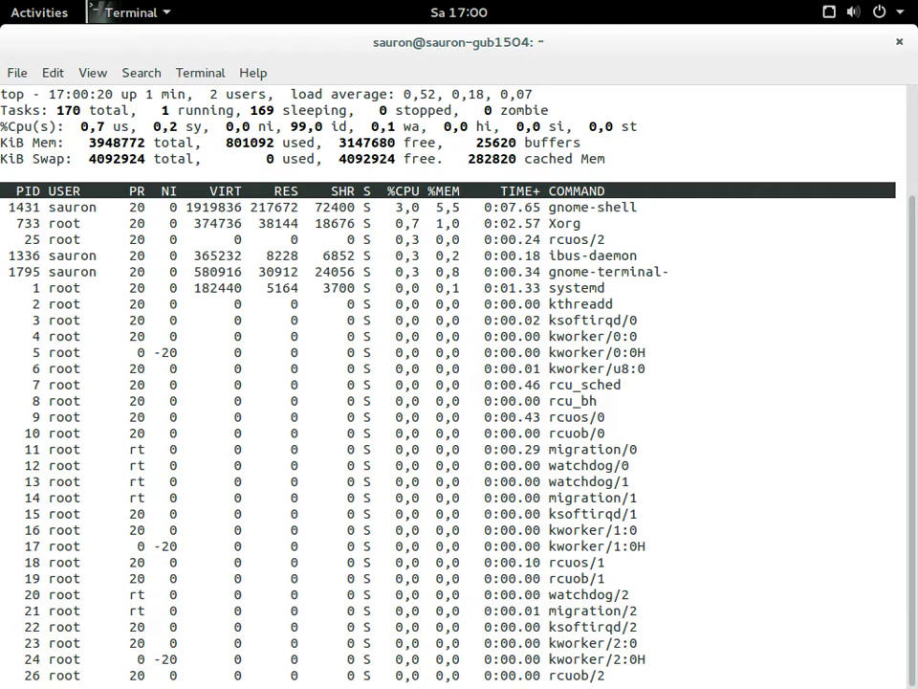
key(q)
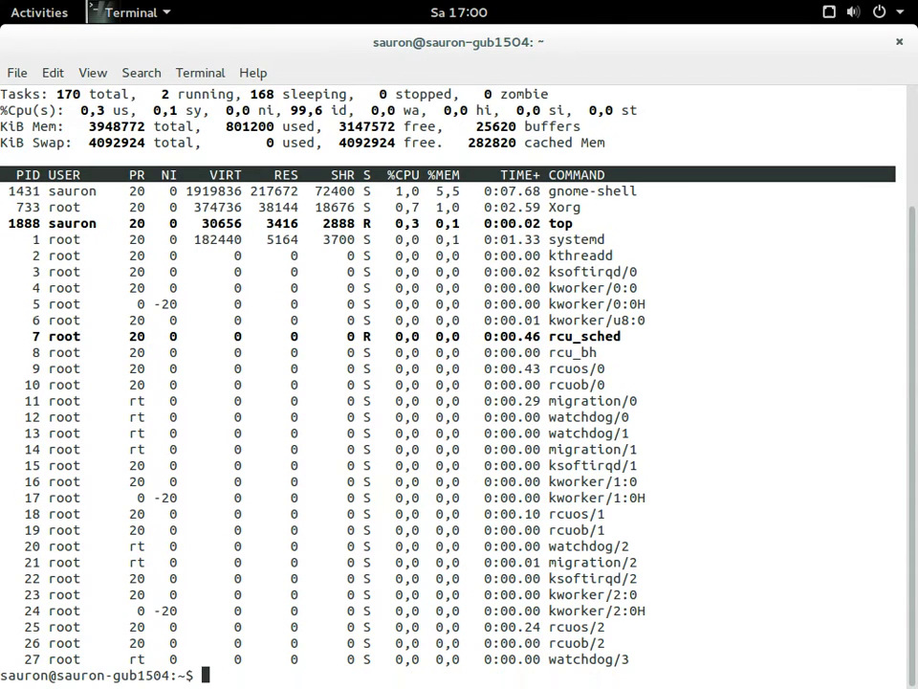
key(Return)
Check disk usage with df and df -h, and memory with free
key(Return)
key(Return)
text(df)
key(Return)
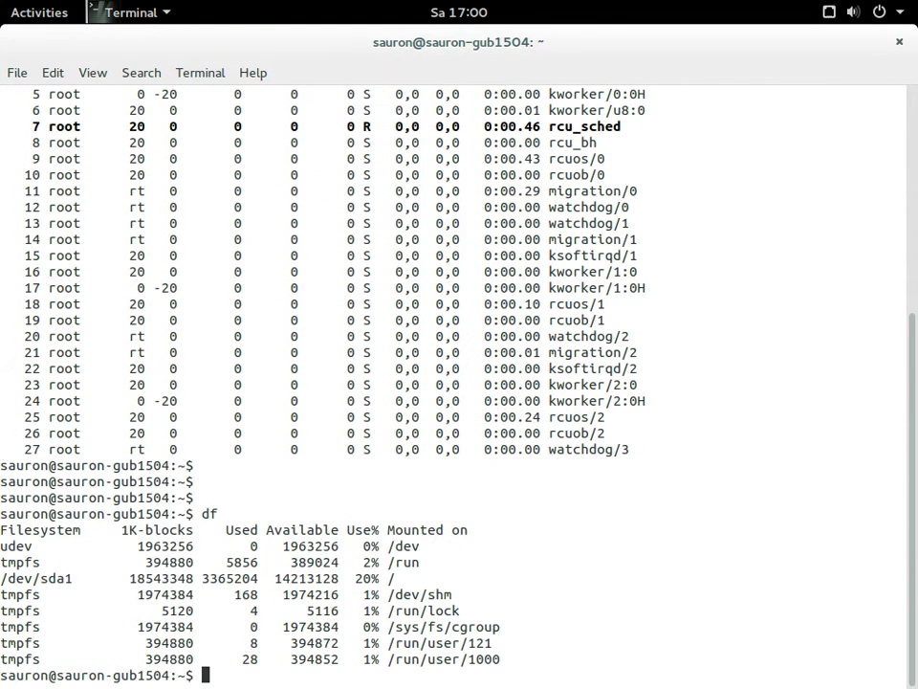
text(df -h)
key(Return)
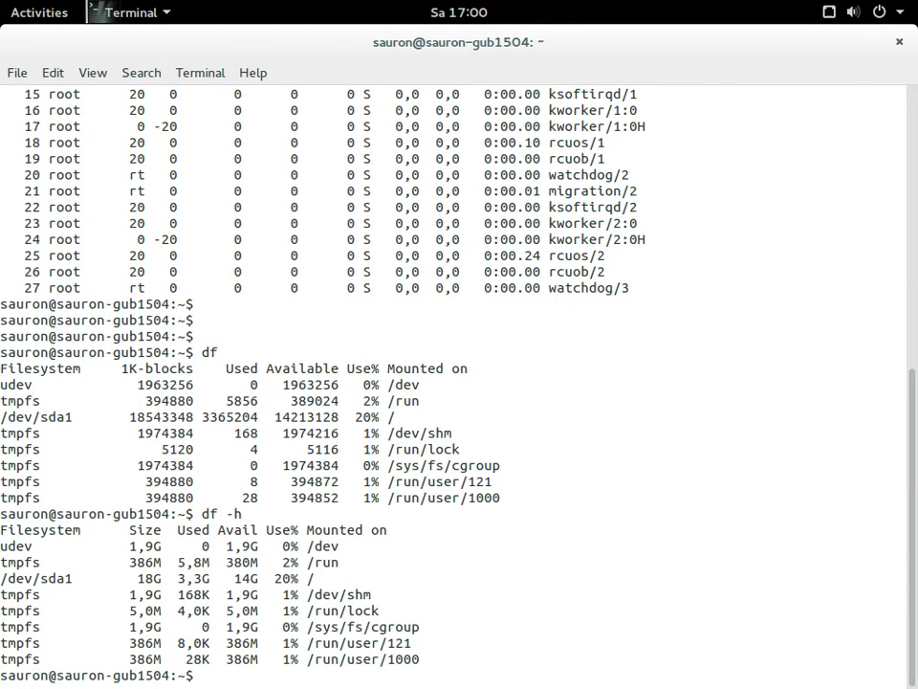
key(Return)
key(Return)
key(Return)
text(free)
key(Return)
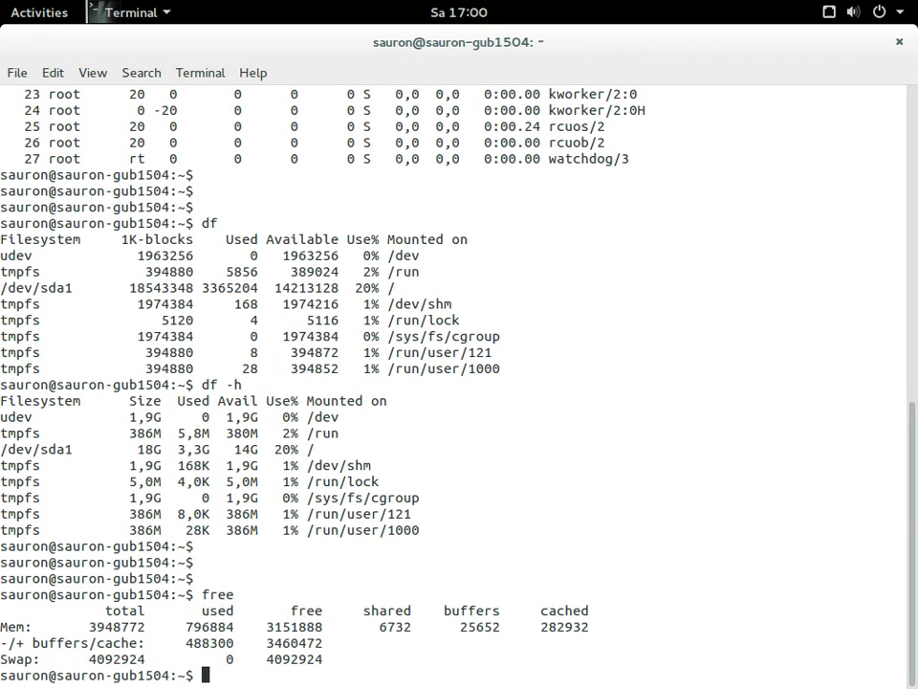
key(Return)
key(Return)
key(Return)
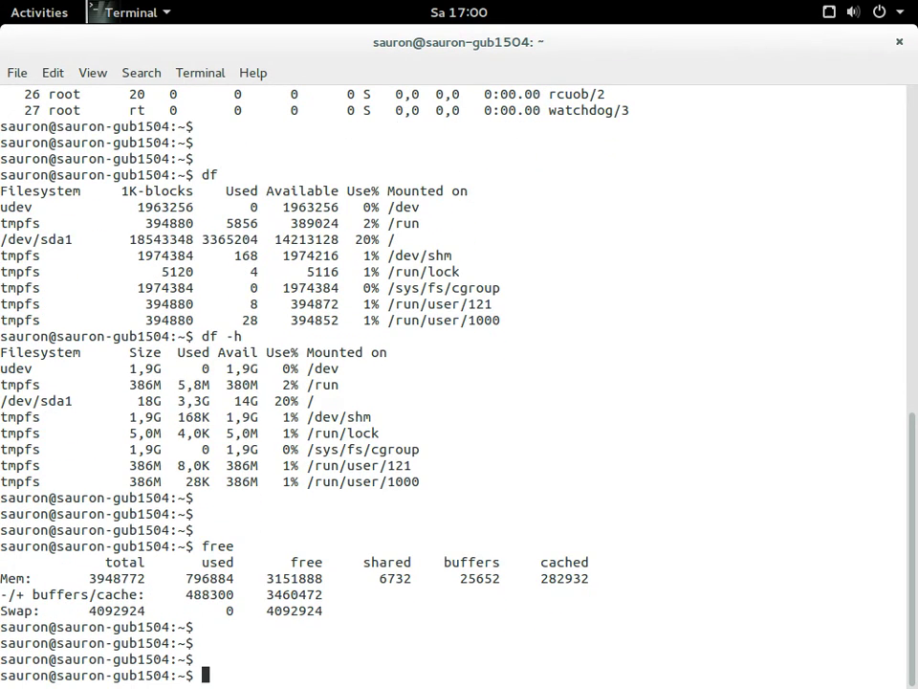
List the root directory with ls / -lart and display /etc/os-release with more
text(ls / -lart)
key(Return)
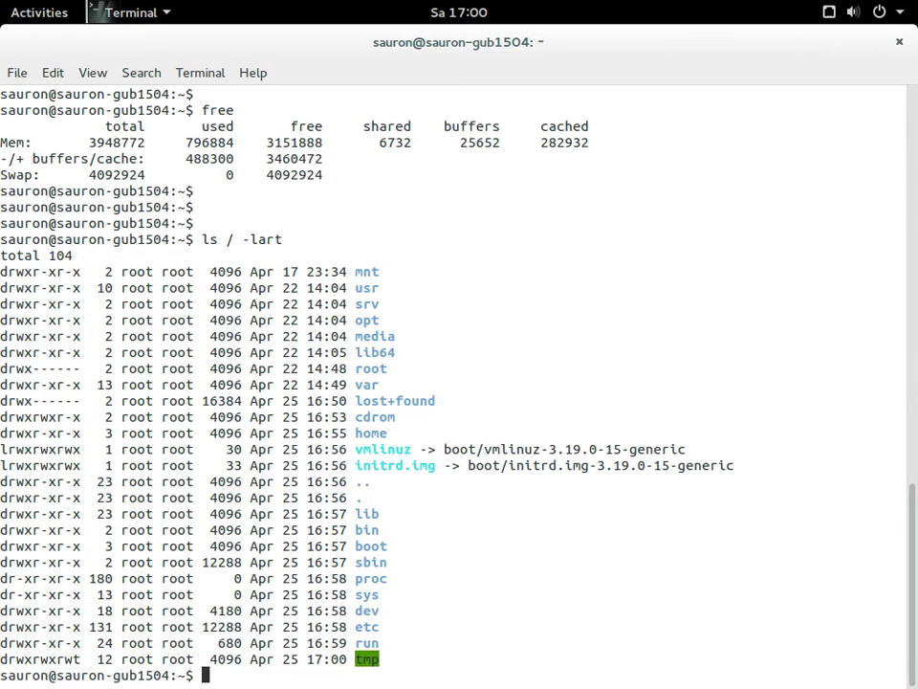
text(more /et)
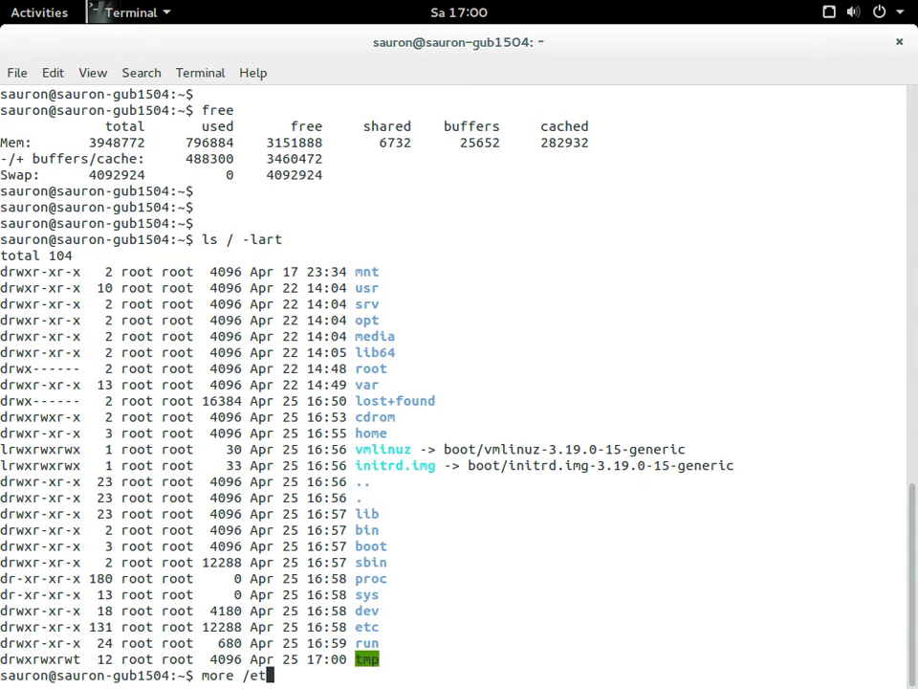
text(c/os)
key(Tab)
text(`)
key(Return)
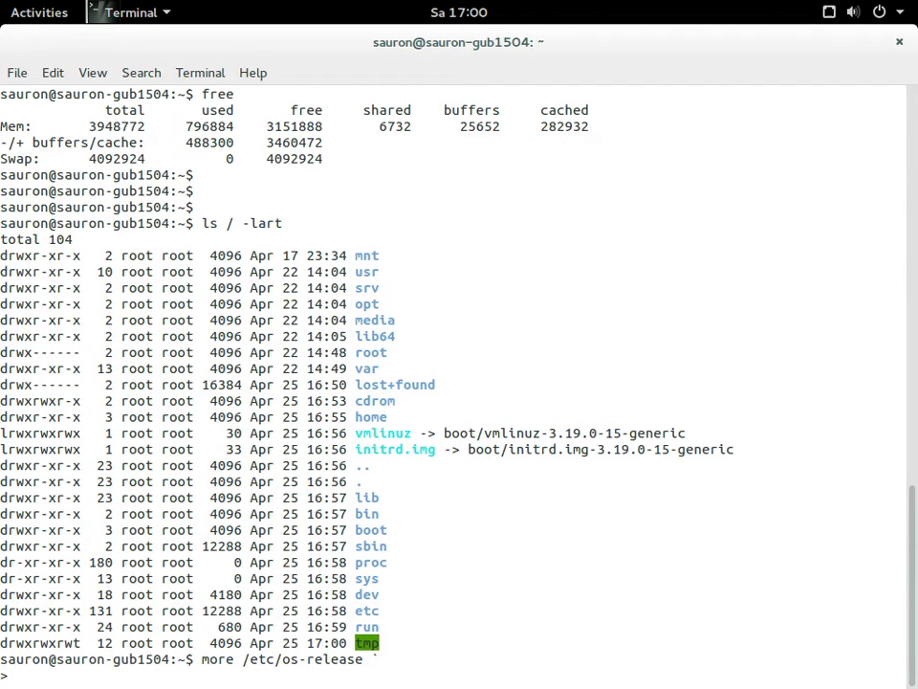
key(ctrl+c)
text(more /etc/os-release)
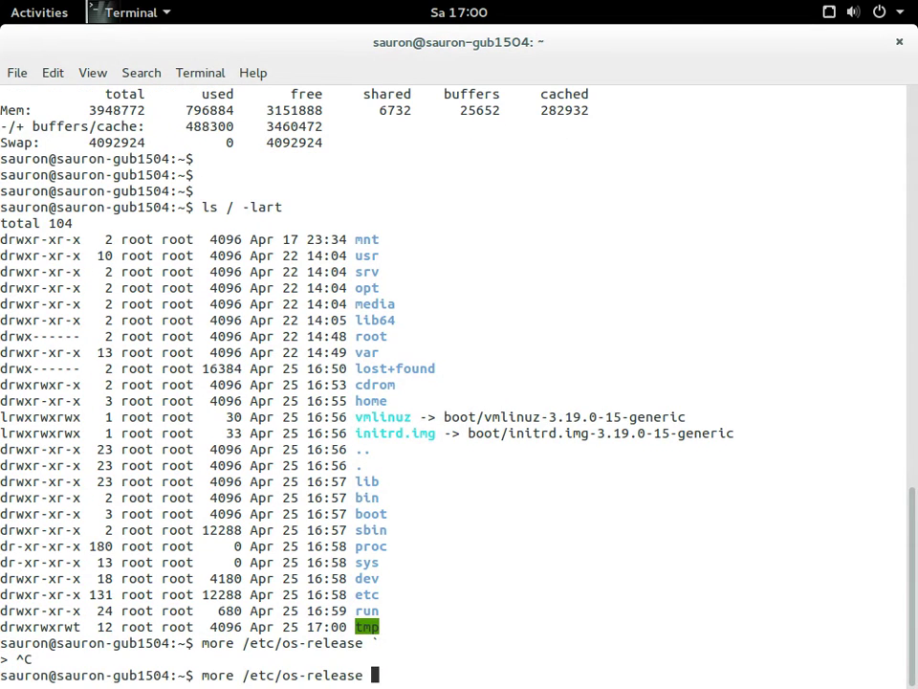
key(Return)
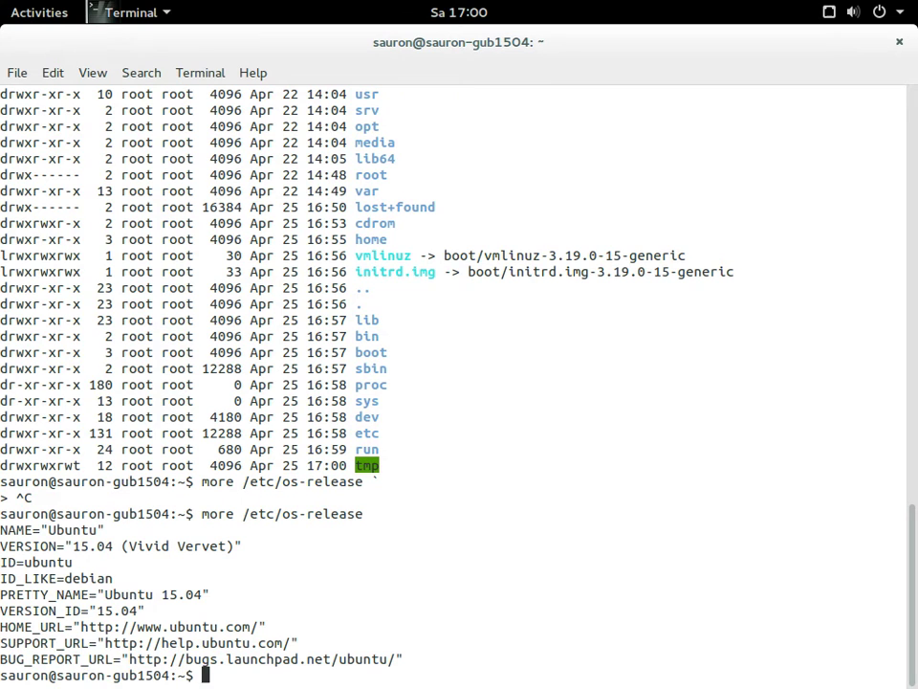
key(Return)
key(Return)
key(Return)
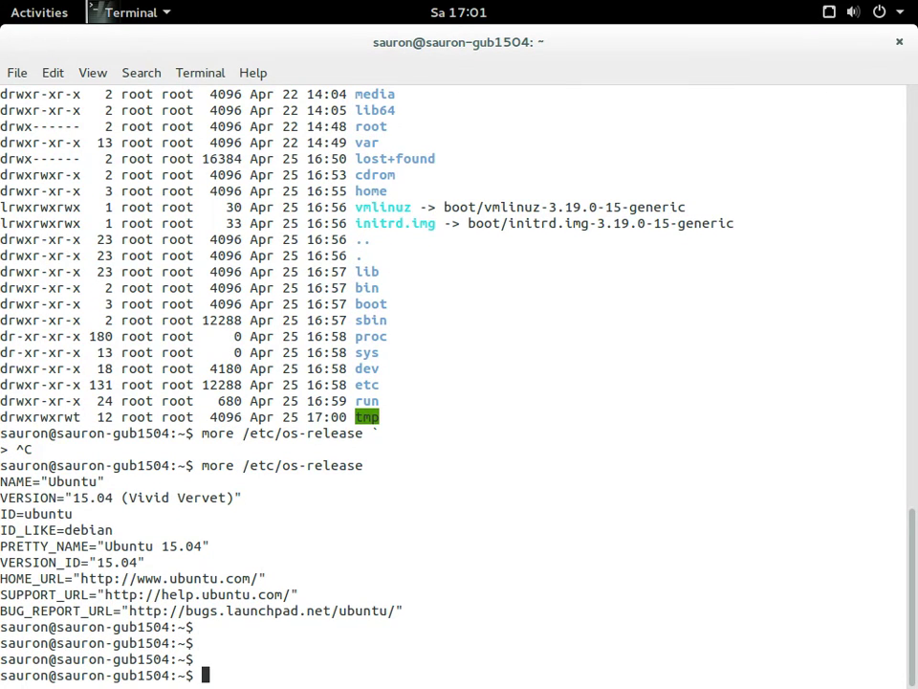
Exit the terminal and launch Settings from the desktop's right-click menu
text(exit)
key(Return)
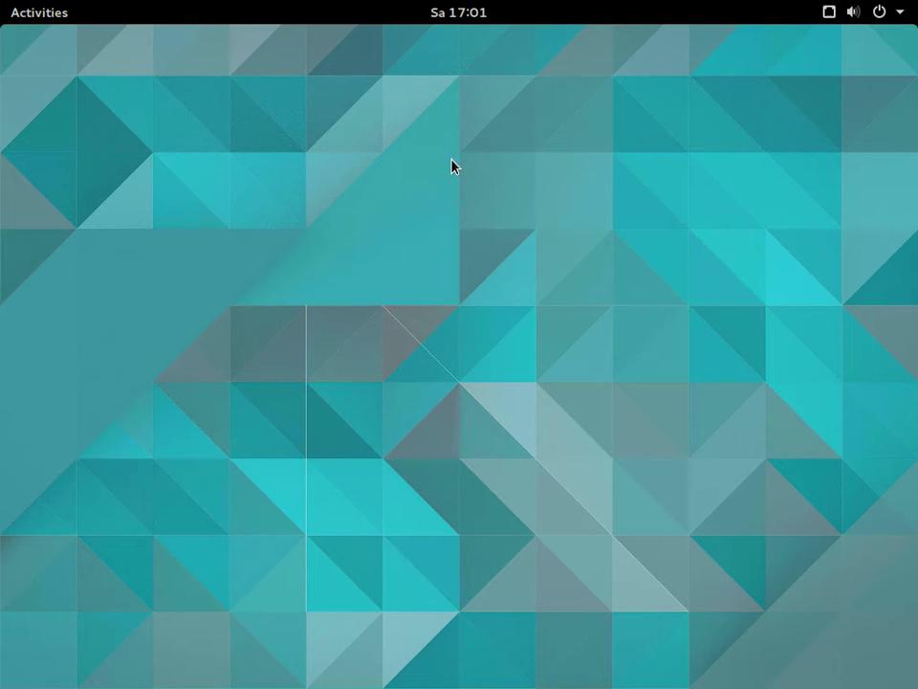
right_click(421, 59)
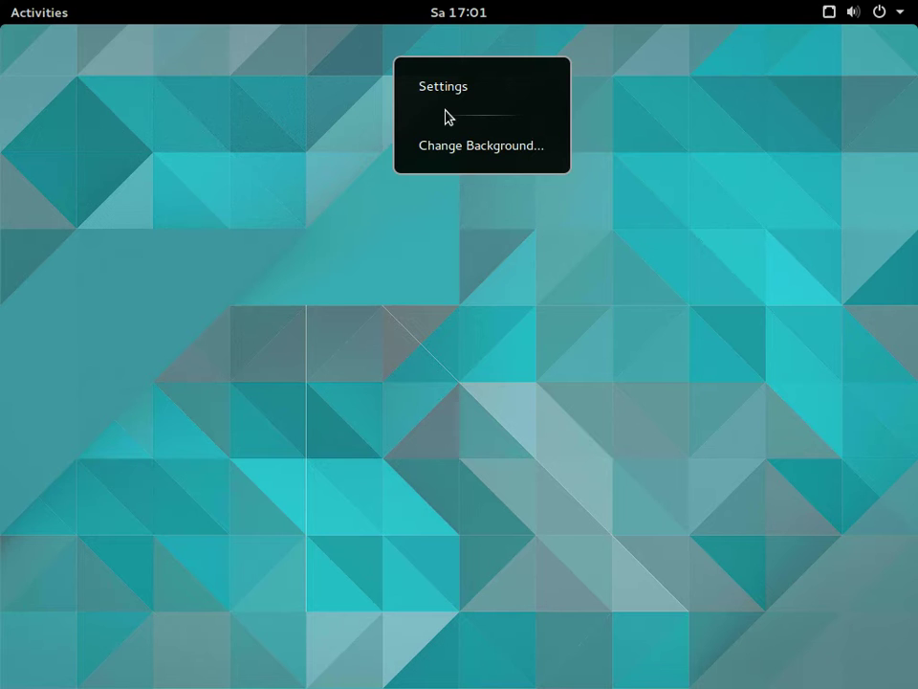
click(445, 86)
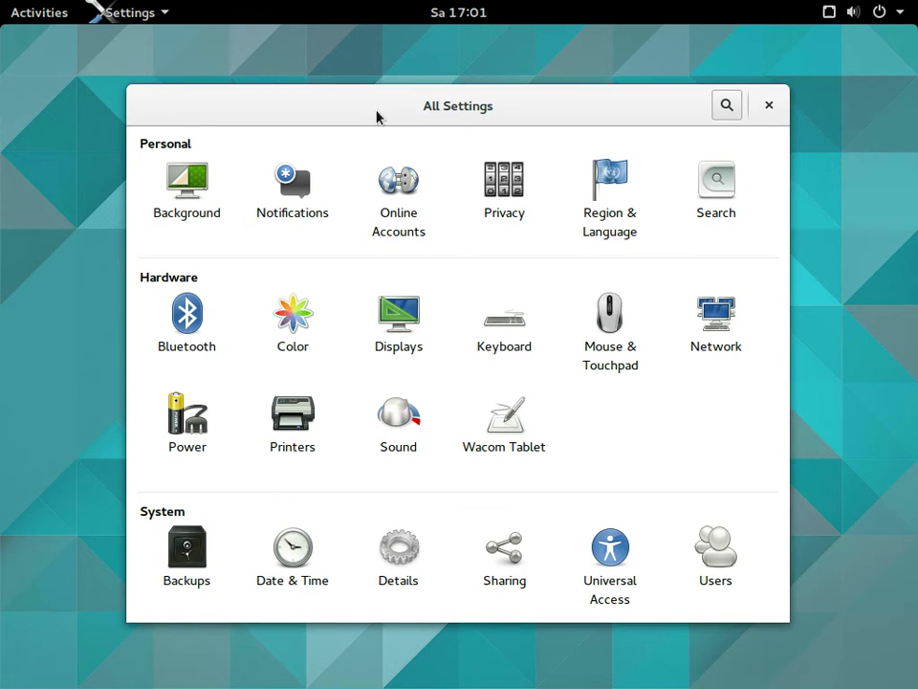
Browse desktop wallpapers in the Background panel, cancel without changing, and go back to All Settings
click(202, 182)
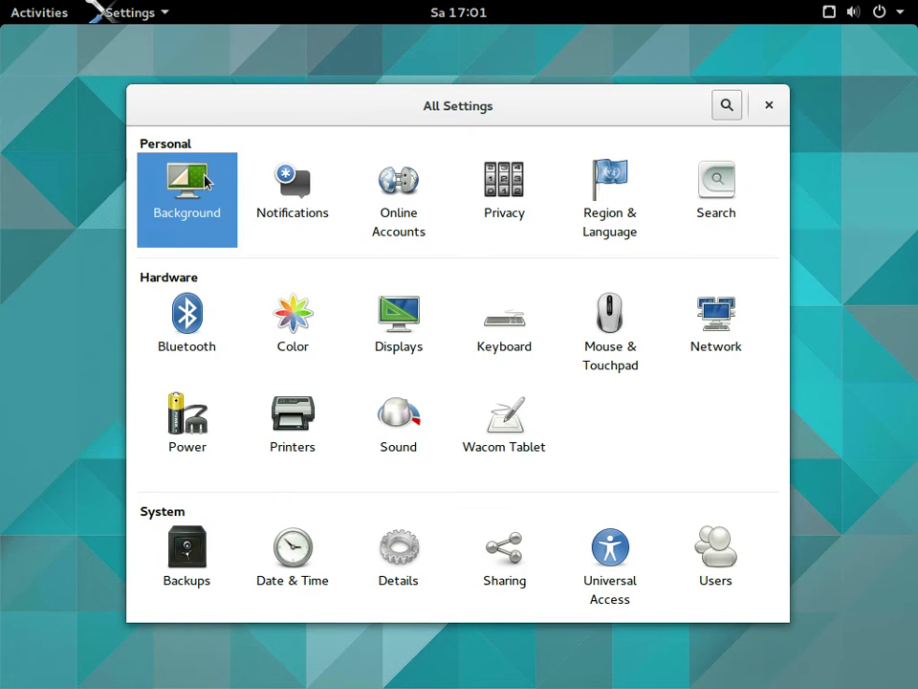
click(252, 286)
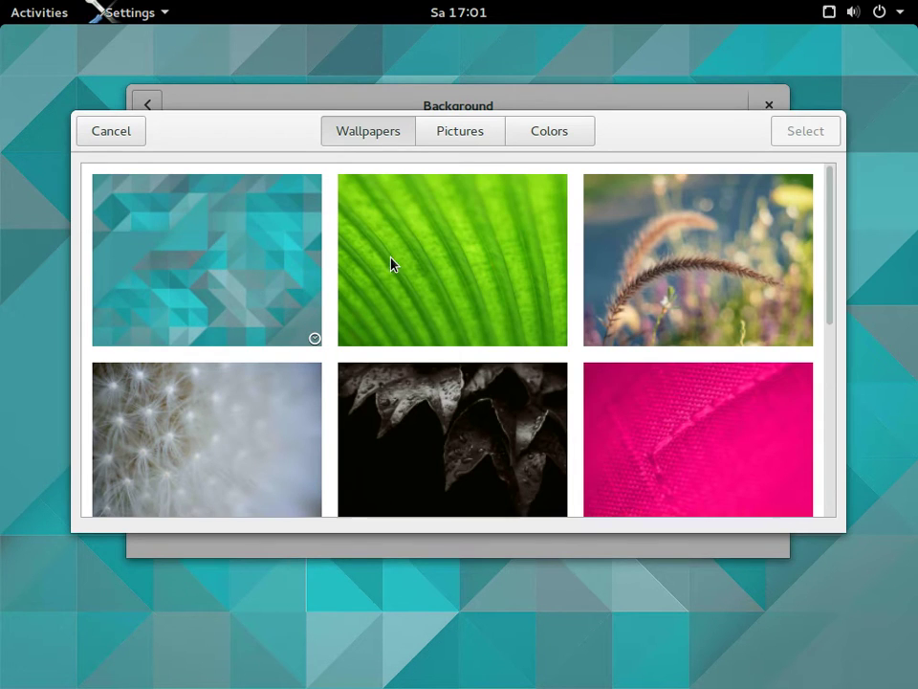
scroll(393, 263, down, 3)
scroll(392, 263, down, 3)
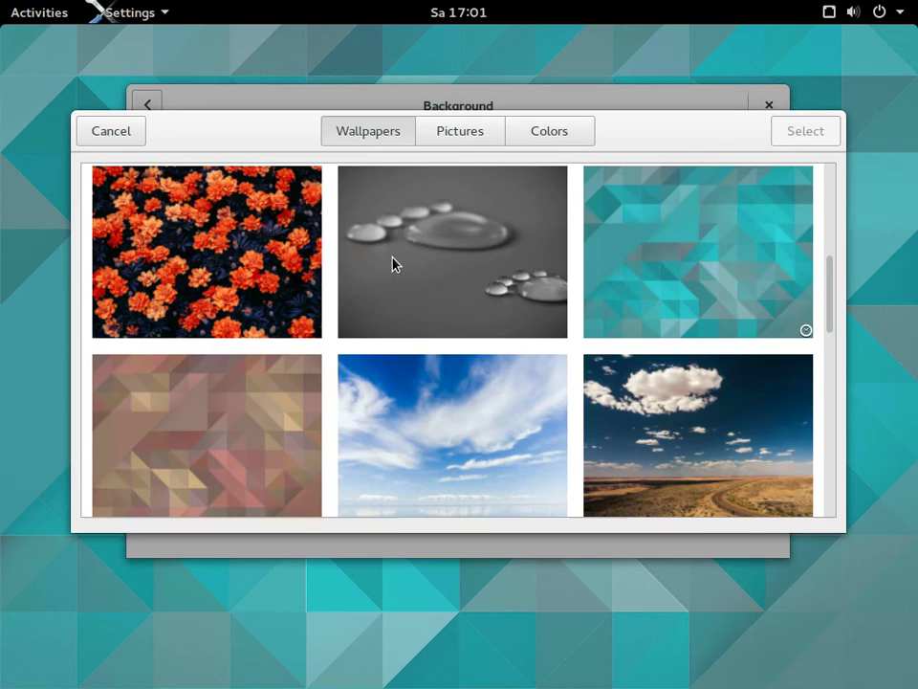
scroll(392, 263, down, 5)
scroll(392, 263, down, 10)
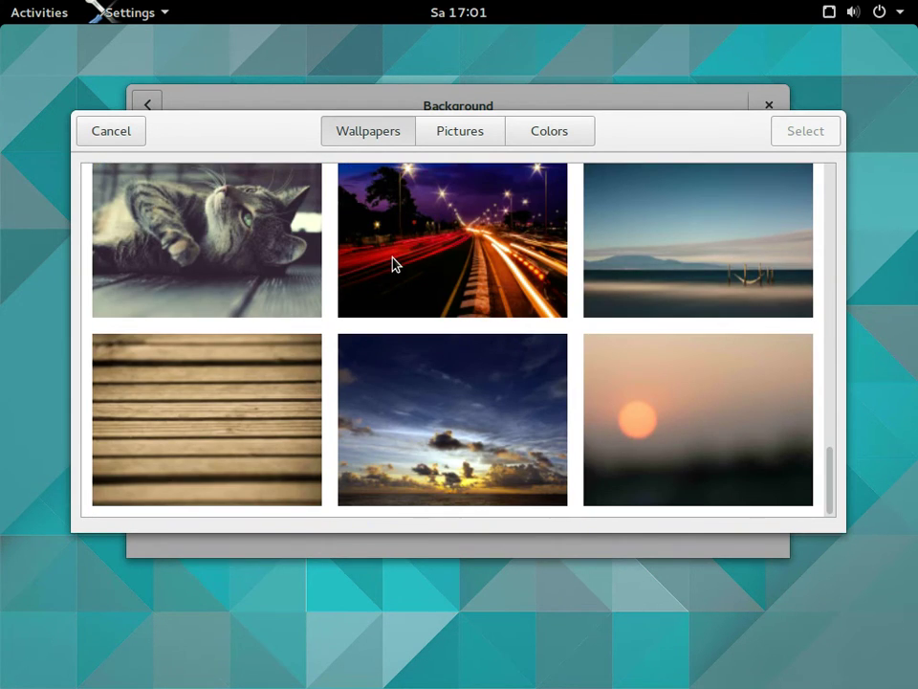
click(111, 134)
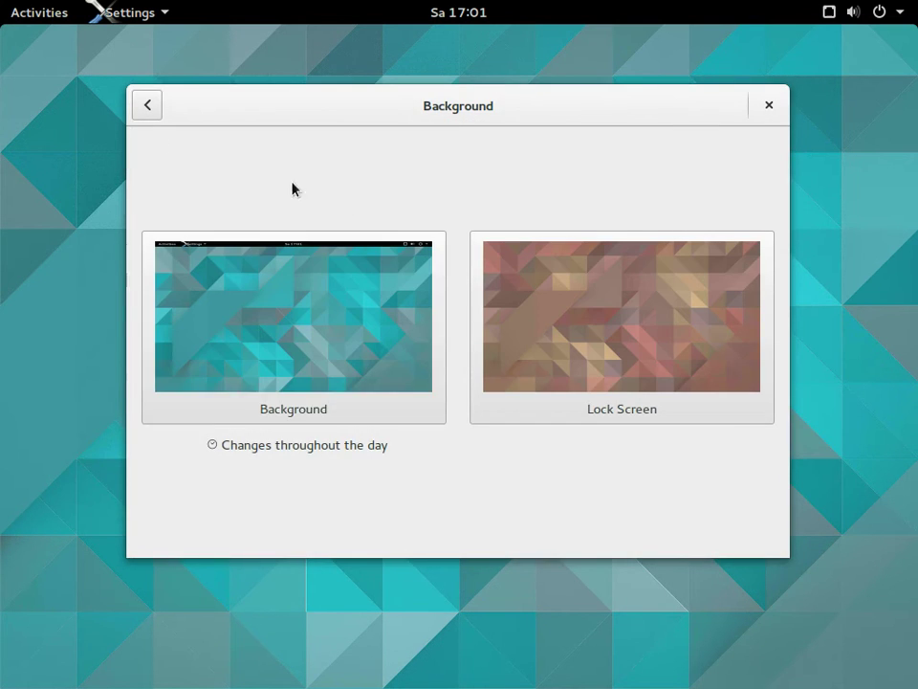
click(144, 107)
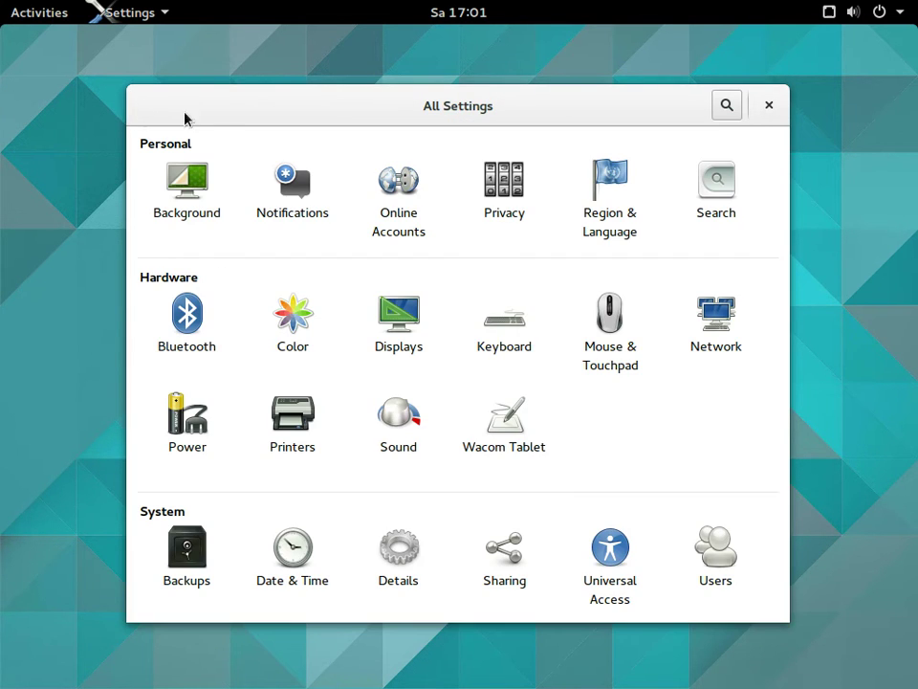
Look over the Notifications and Online Accounts panels, returning to All Settings each time
click(281, 187)
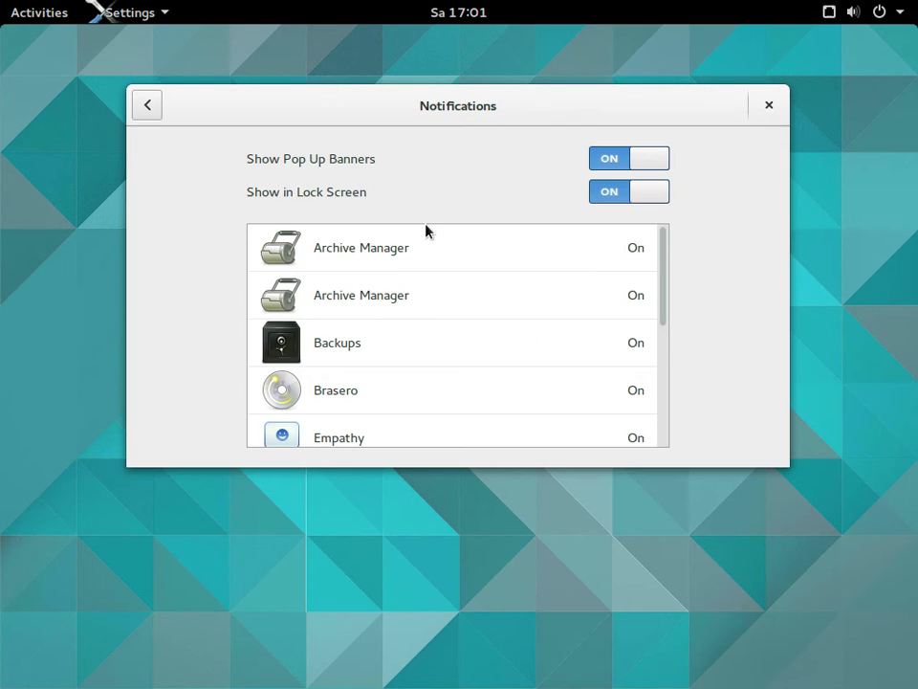
scroll(472, 264, down, 3)
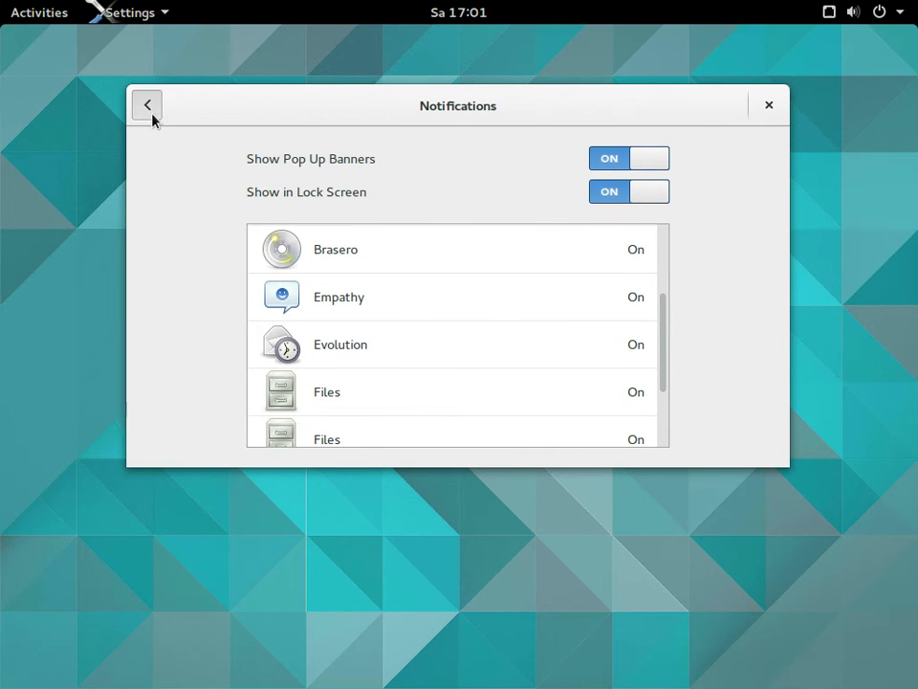
click(148, 105)
click(382, 191)
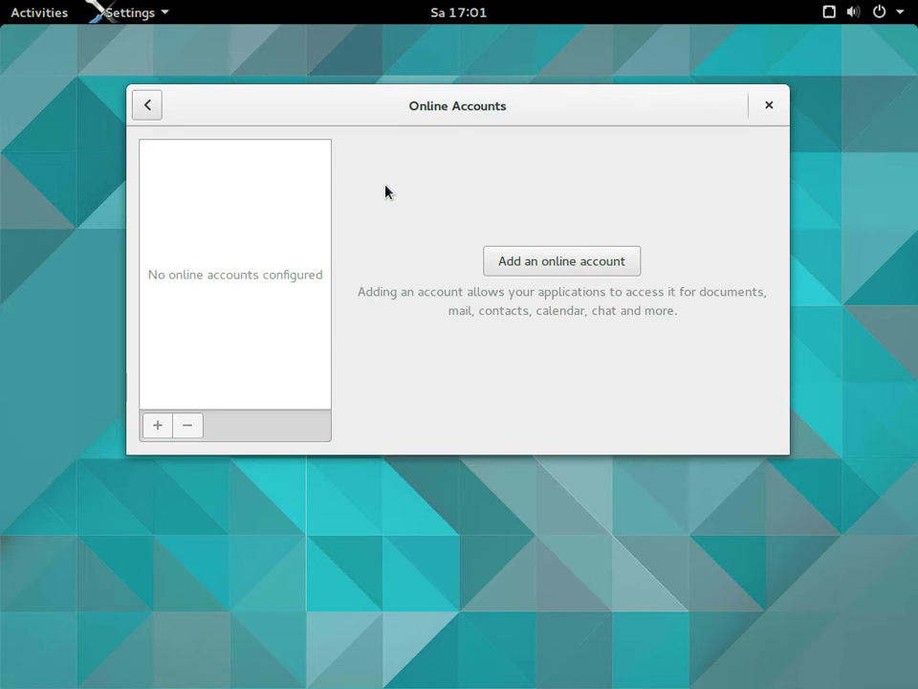
click(148, 105)
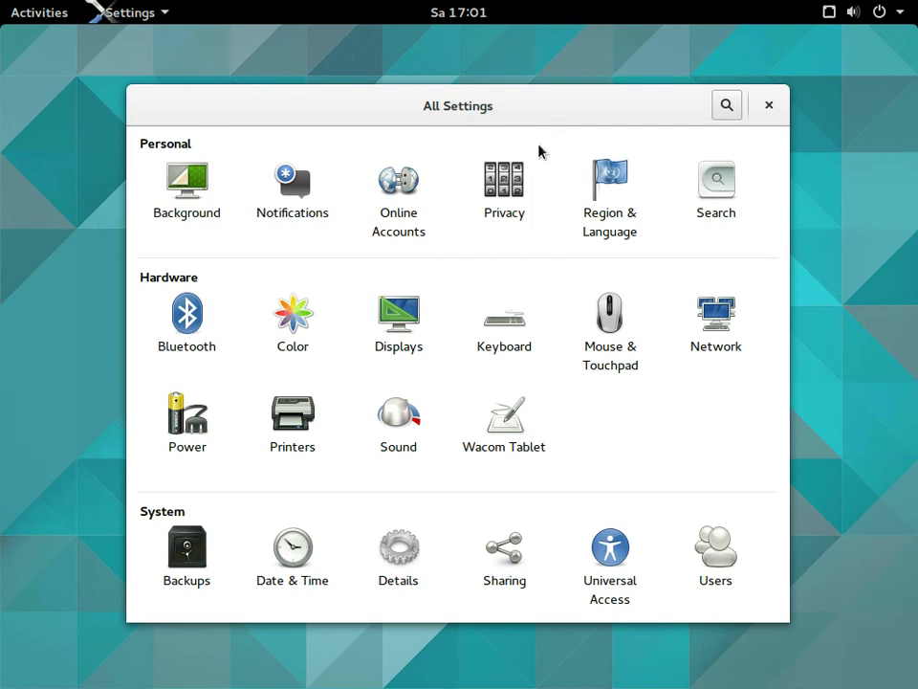
Check Privacy's Screen Lock options and the Region & Language panel without changes
click(505, 184)
click(505, 178)
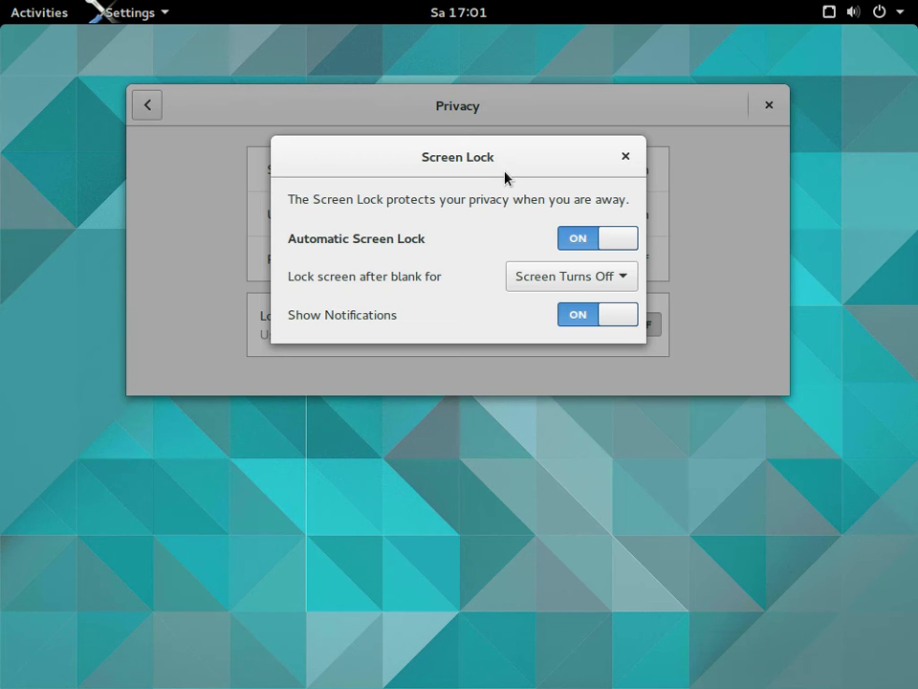
click(625, 161)
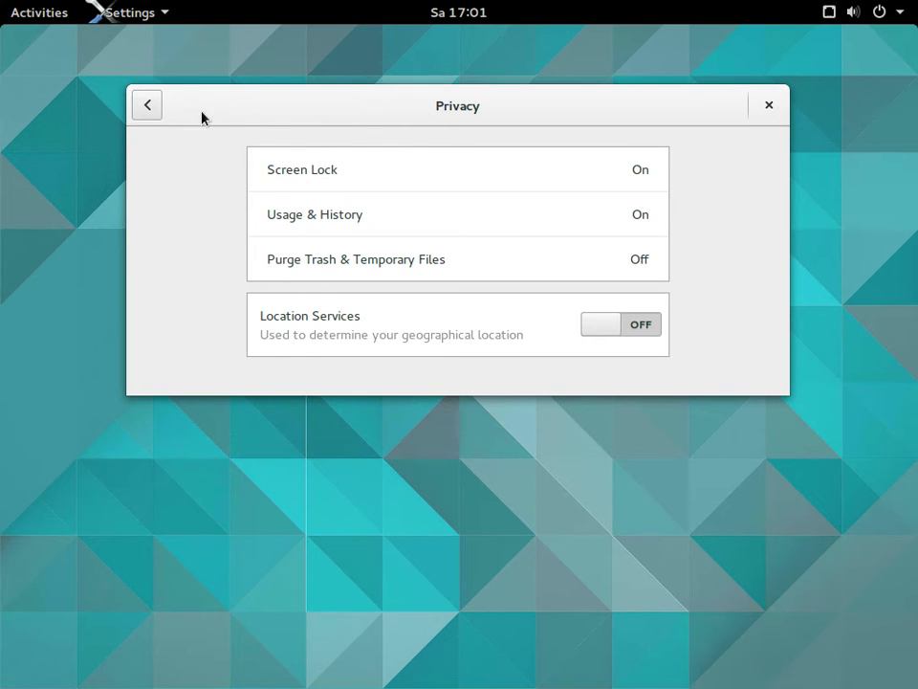
click(155, 105)
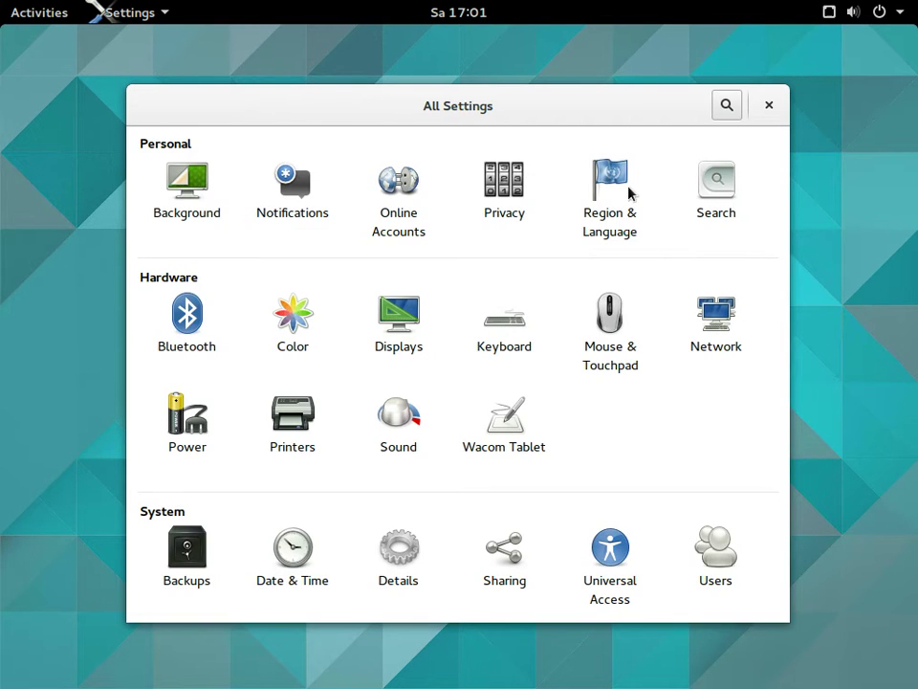
click(628, 194)
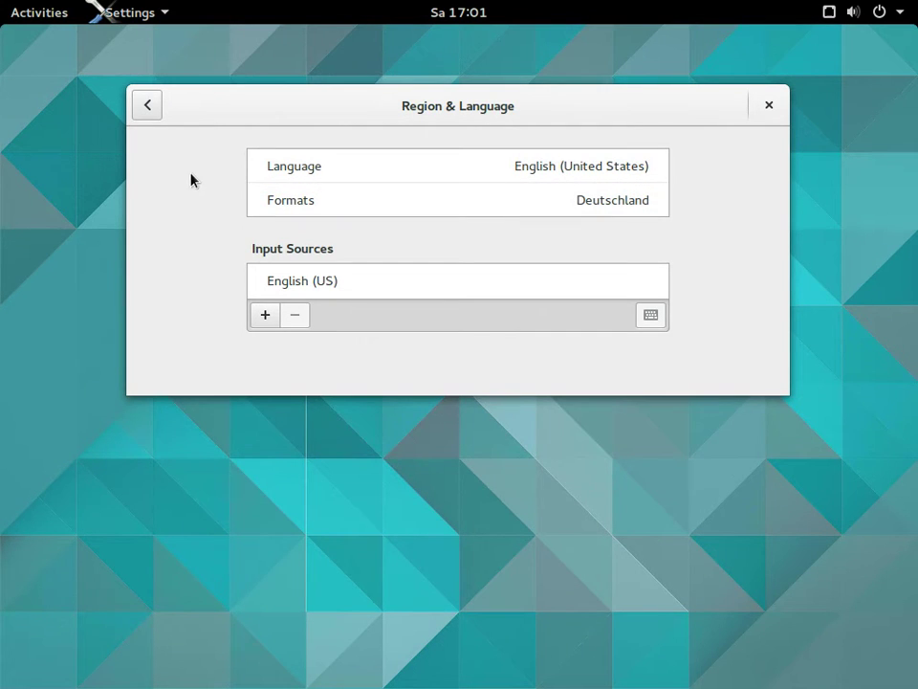
click(148, 107)
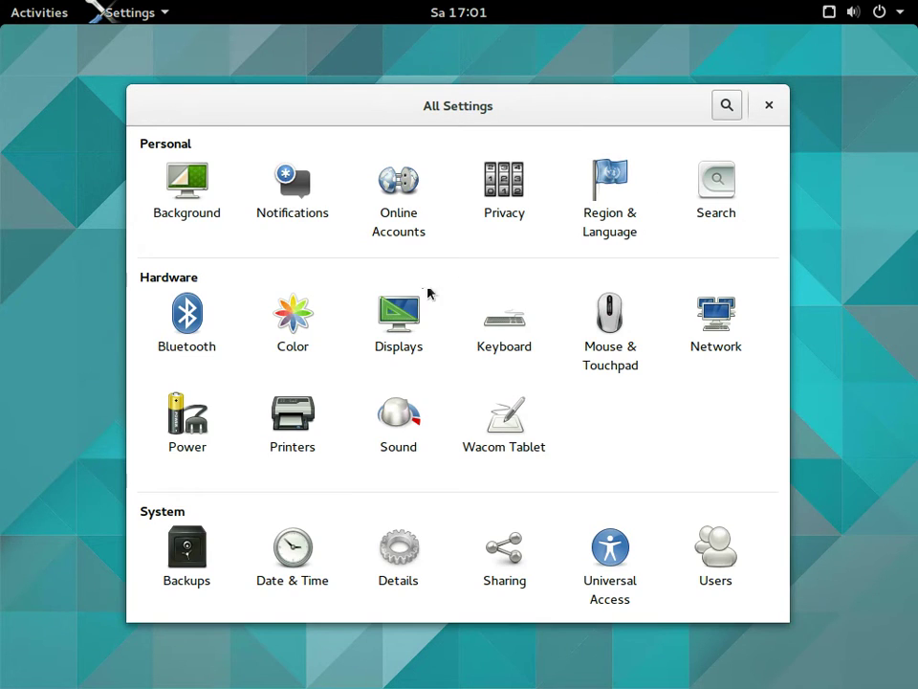
Look at the Displays panel and the Unknown Display, then the Color panel's Monitor device
click(393, 321)
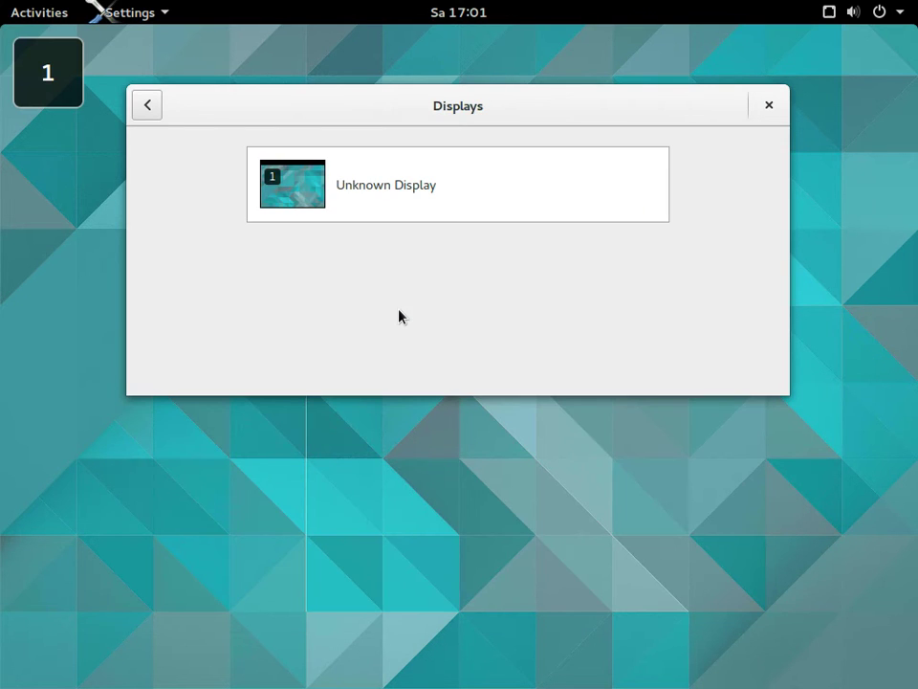
click(304, 190)
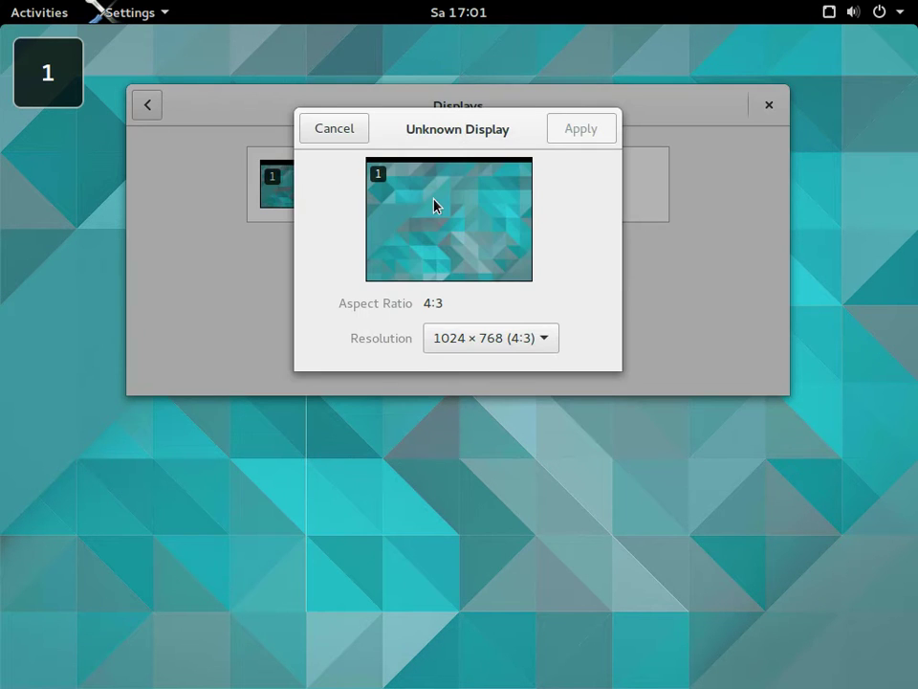
click(316, 130)
click(147, 107)
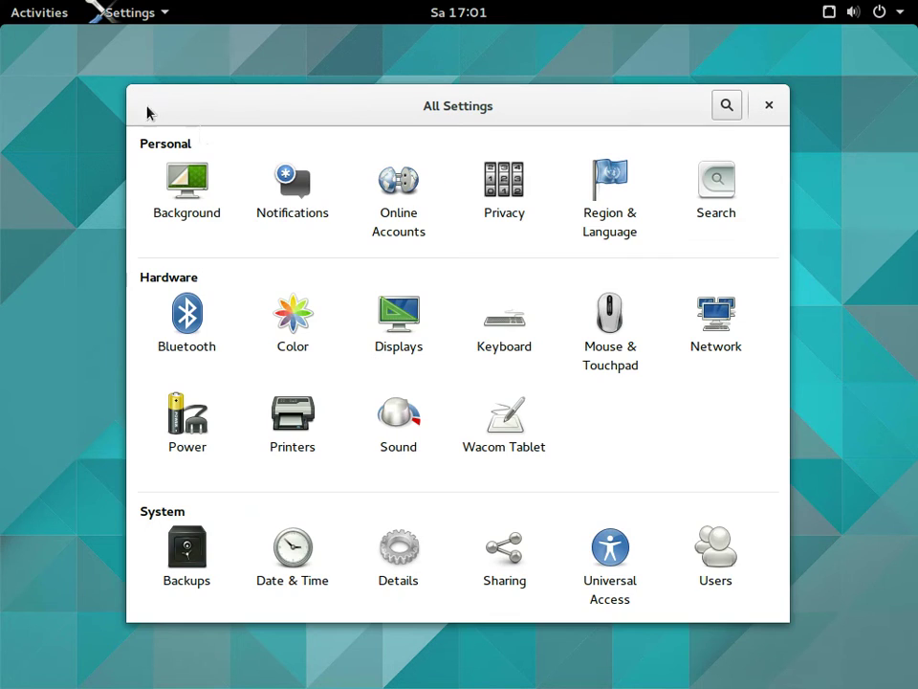
click(296, 326)
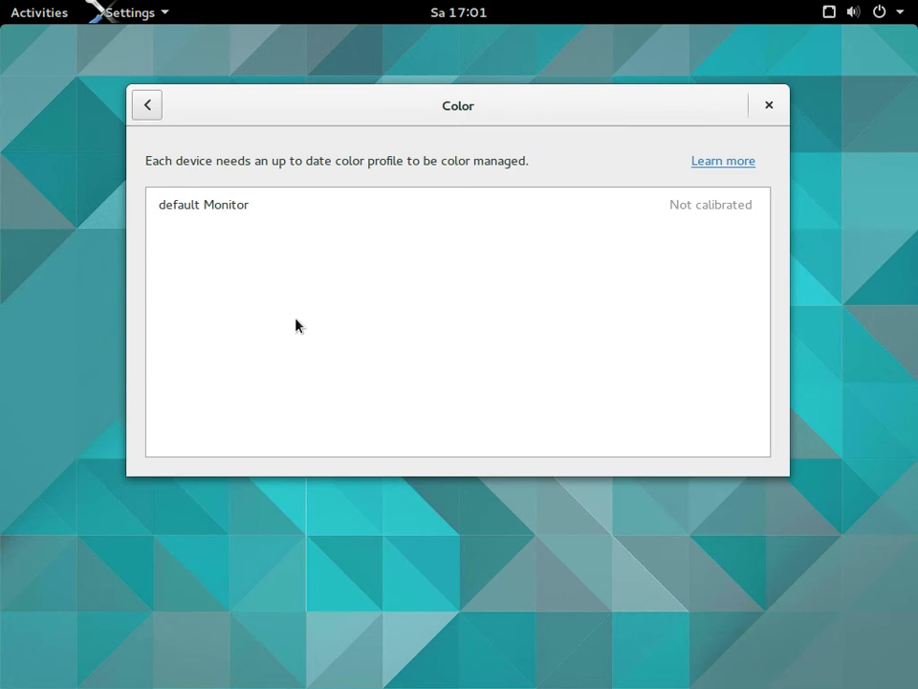
click(226, 204)
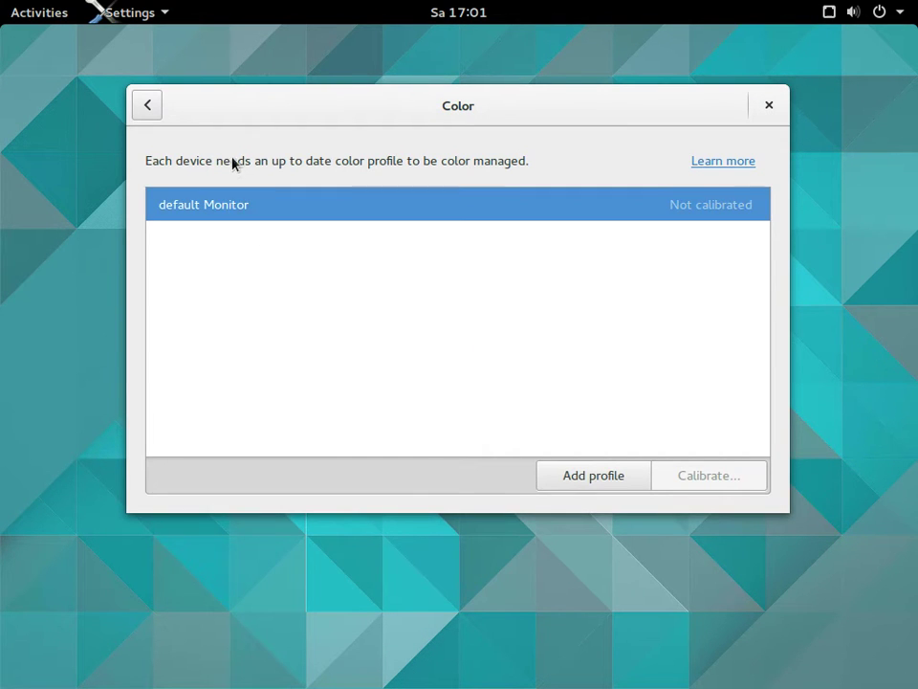
click(156, 107)
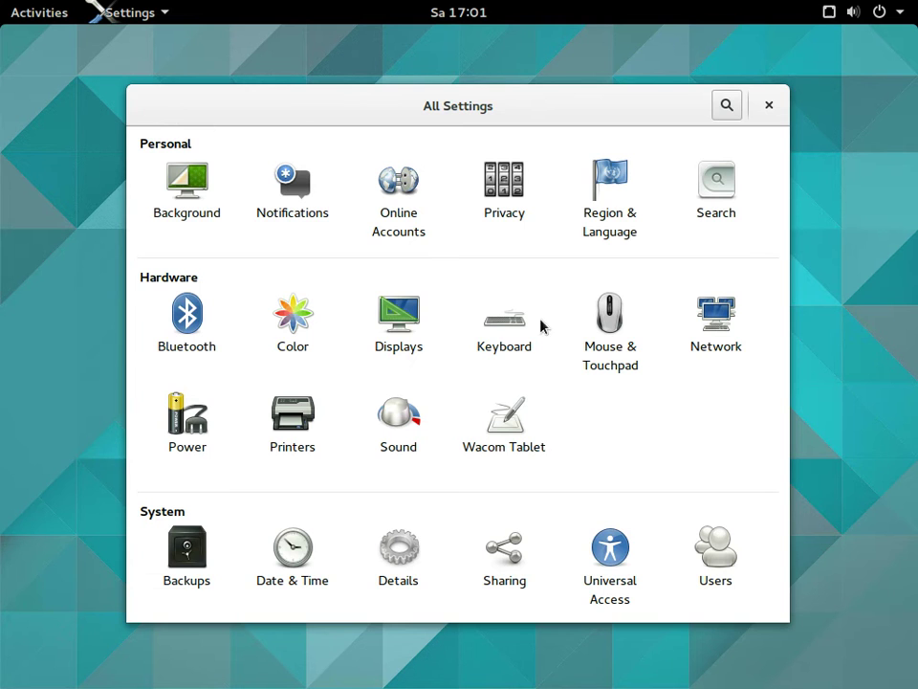
View the Keyboard shortcuts list and the Date & Time zone map, leaving both unchanged
click(516, 333)
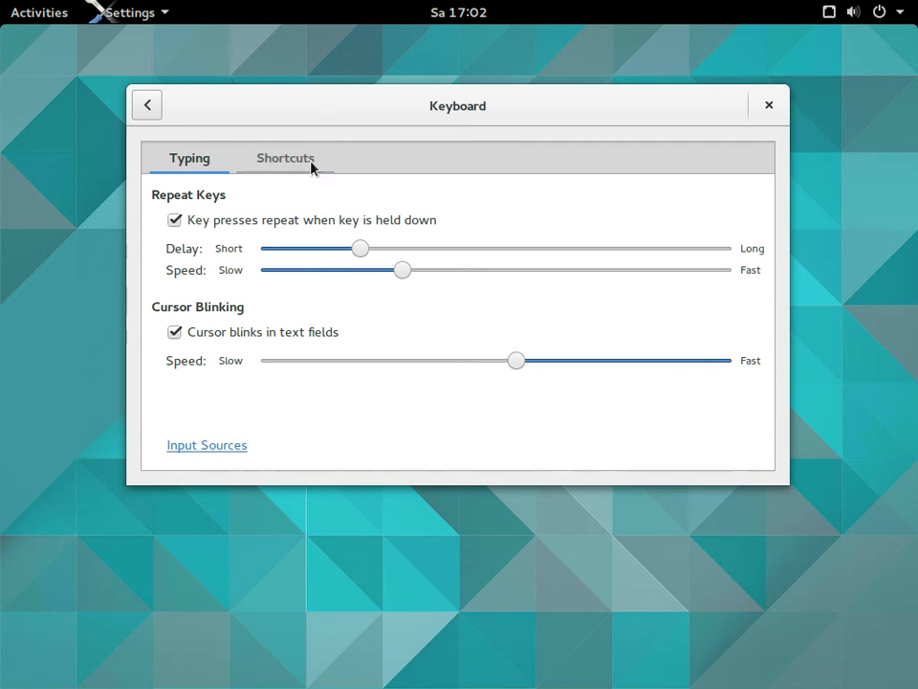
click(257, 156)
click(147, 108)
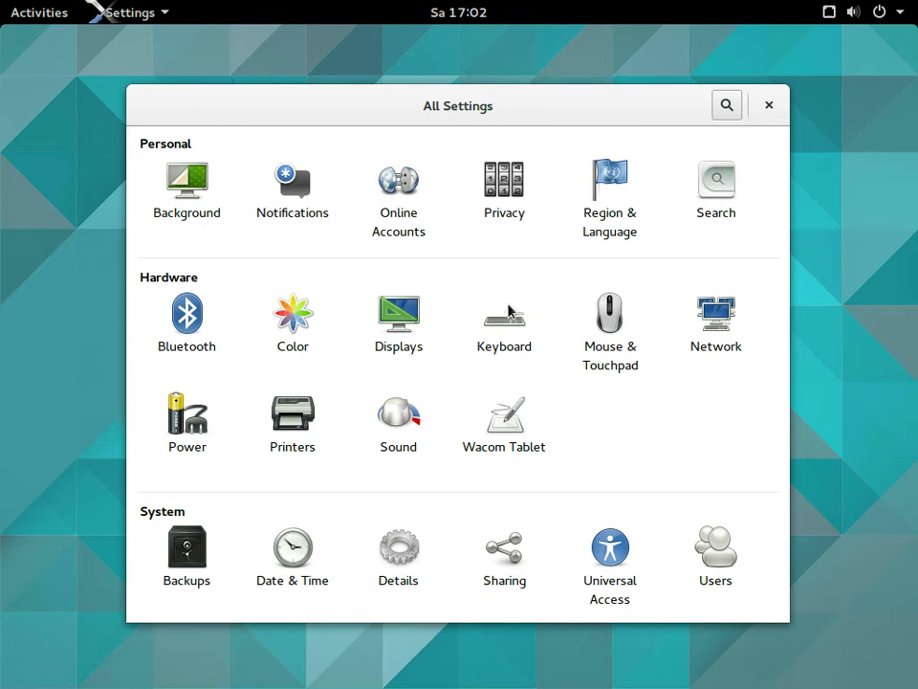
click(290, 552)
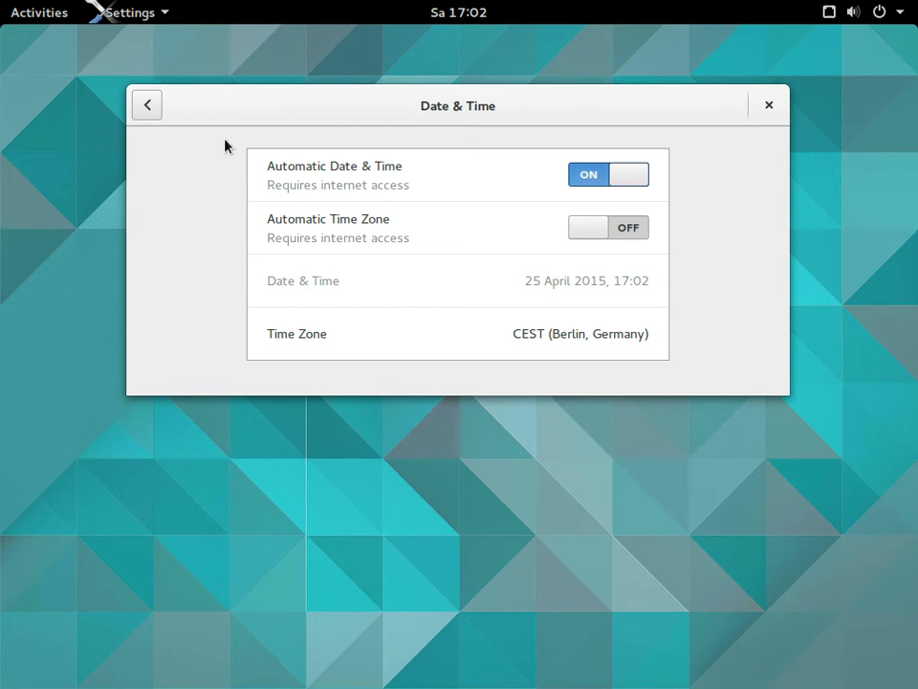
click(312, 335)
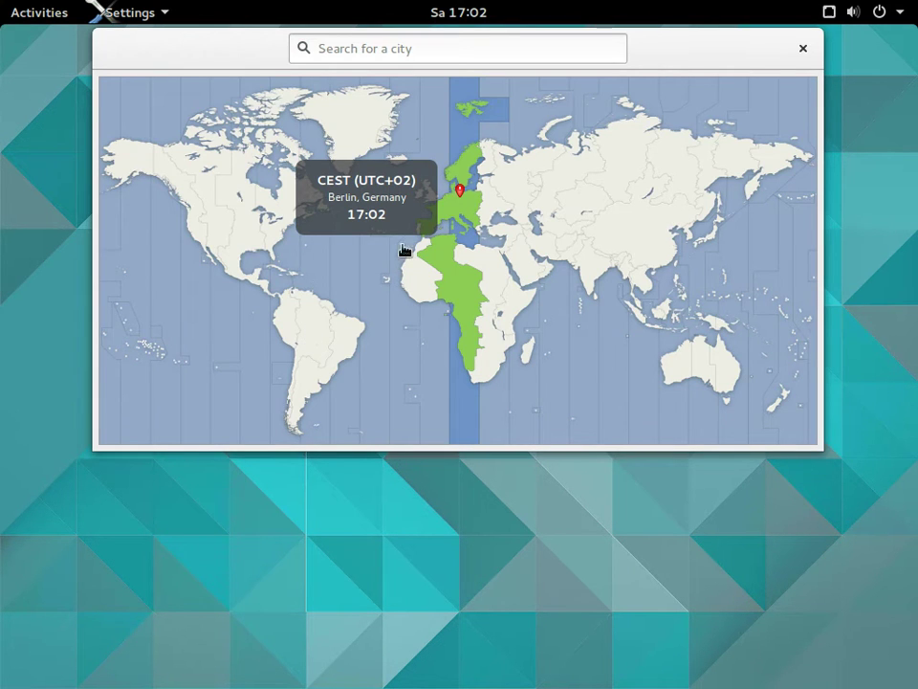
click(801, 51)
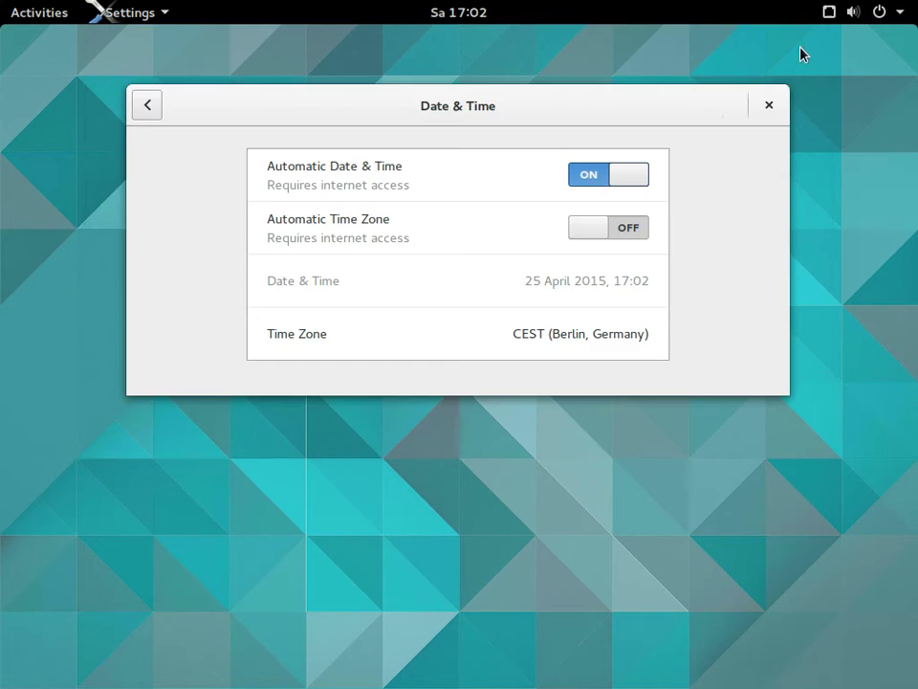
click(148, 105)
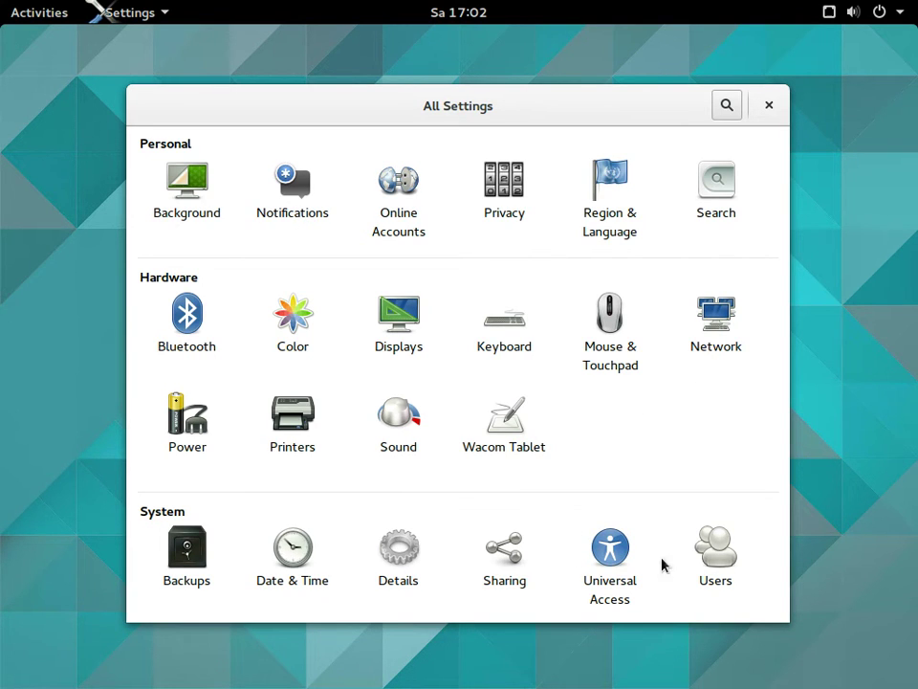
Look through the Users and Universal Access panels, then close Settings
click(723, 570)
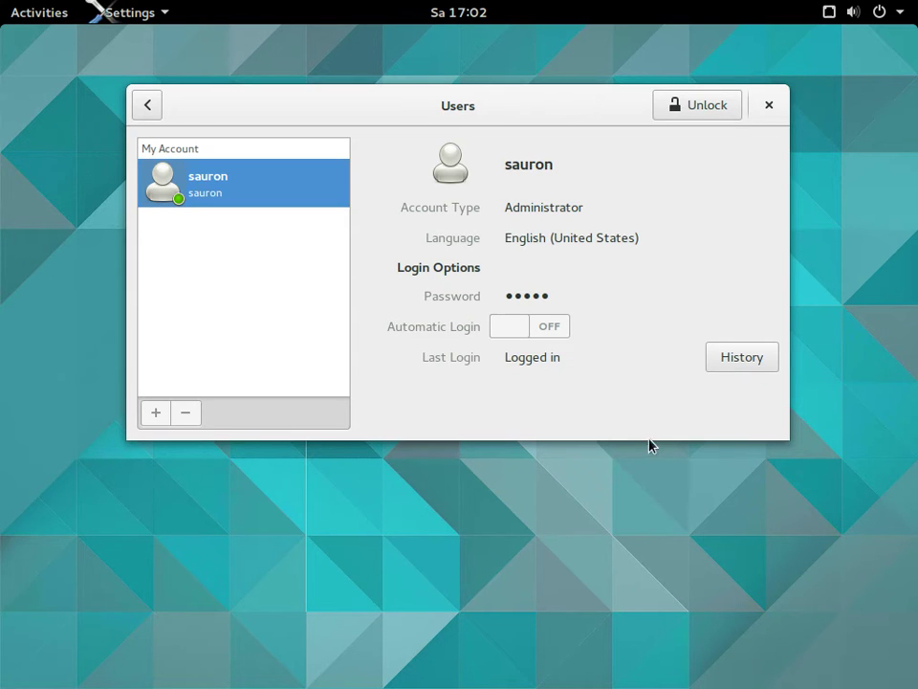
click(149, 108)
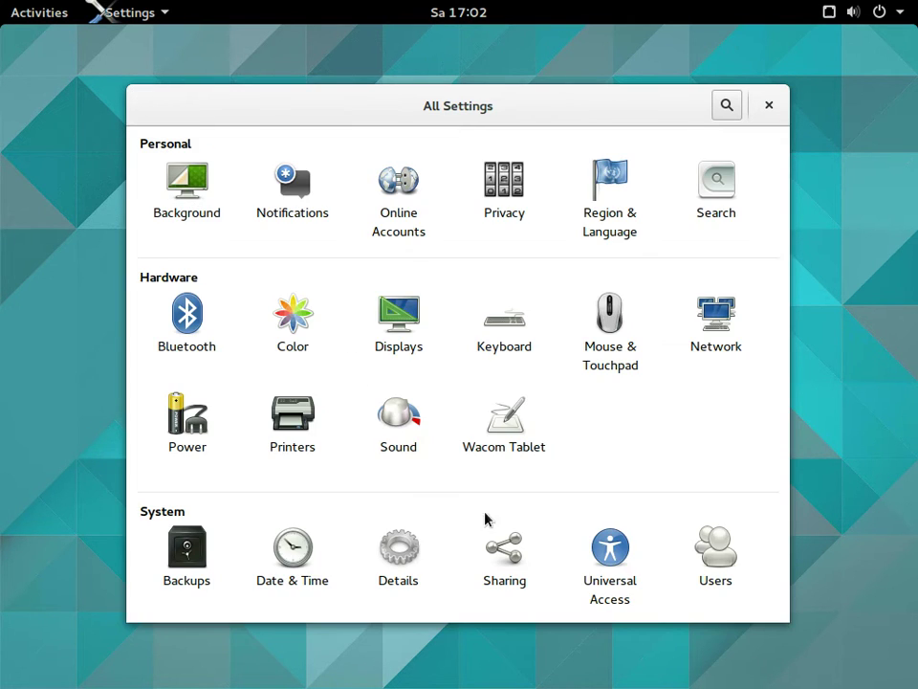
click(618, 571)
scroll(590, 348, down, 5)
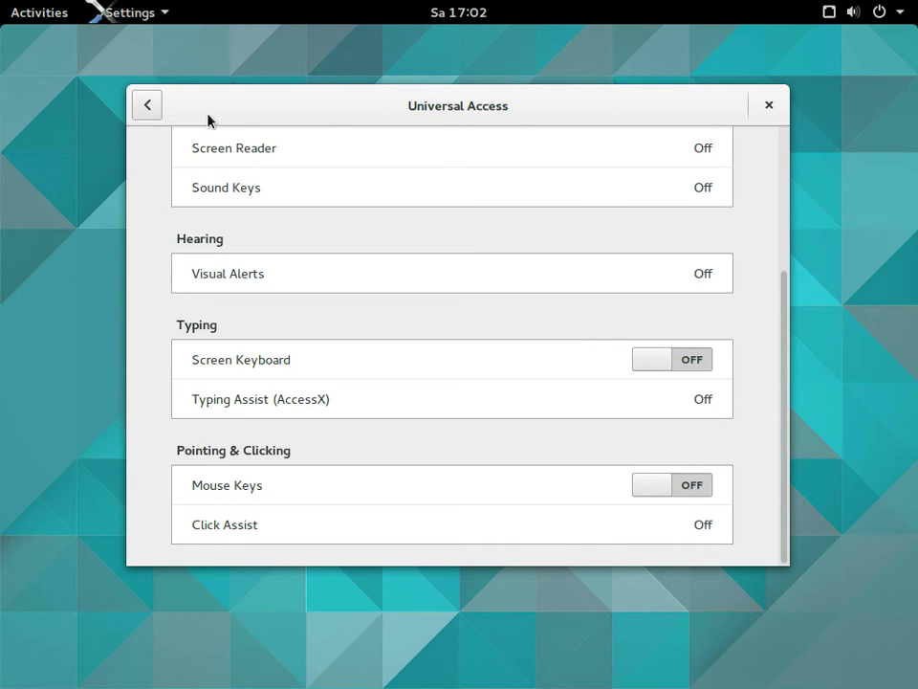
click(151, 105)
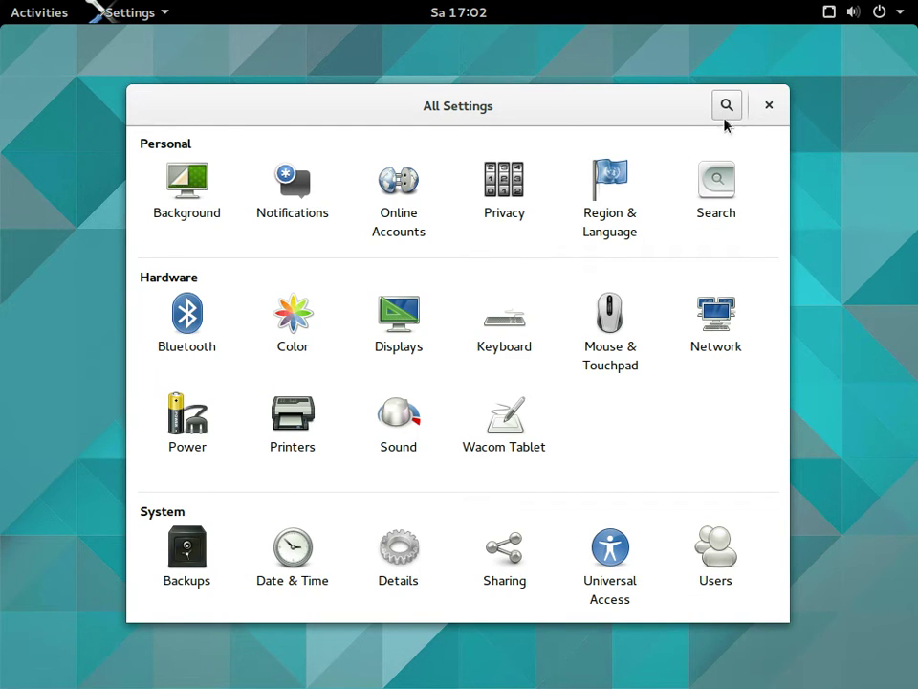
click(769, 106)
Open Change Background from the desktop context menu and close it without changes
right_click(642, 103)
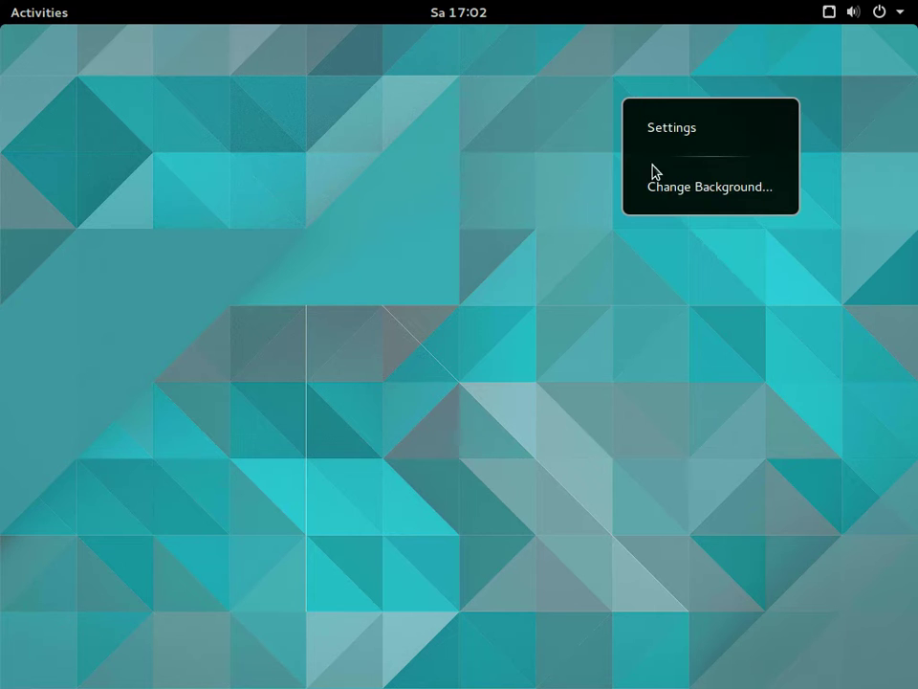
click(661, 193)
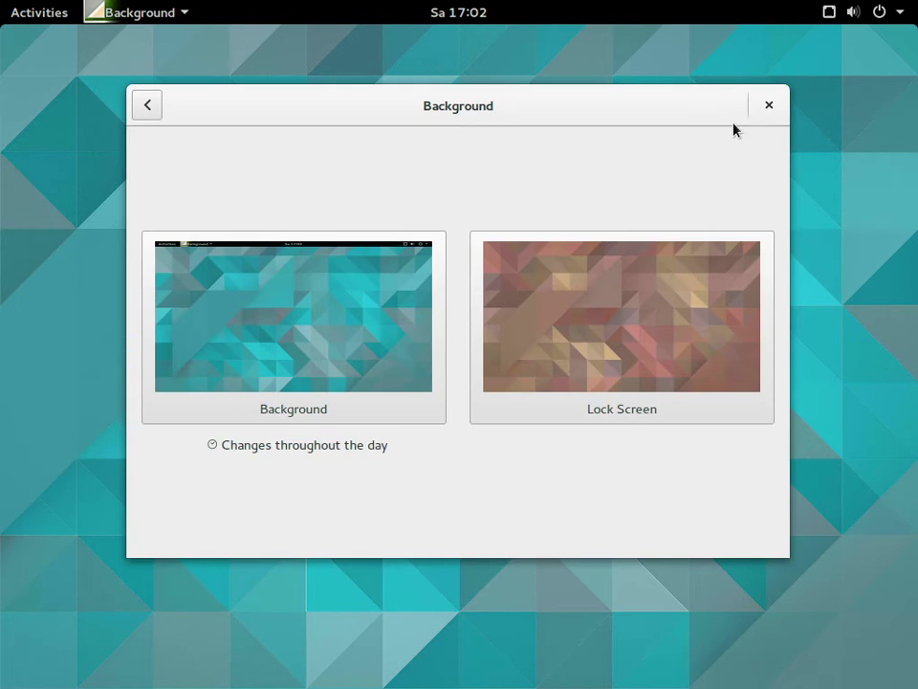
click(769, 105)
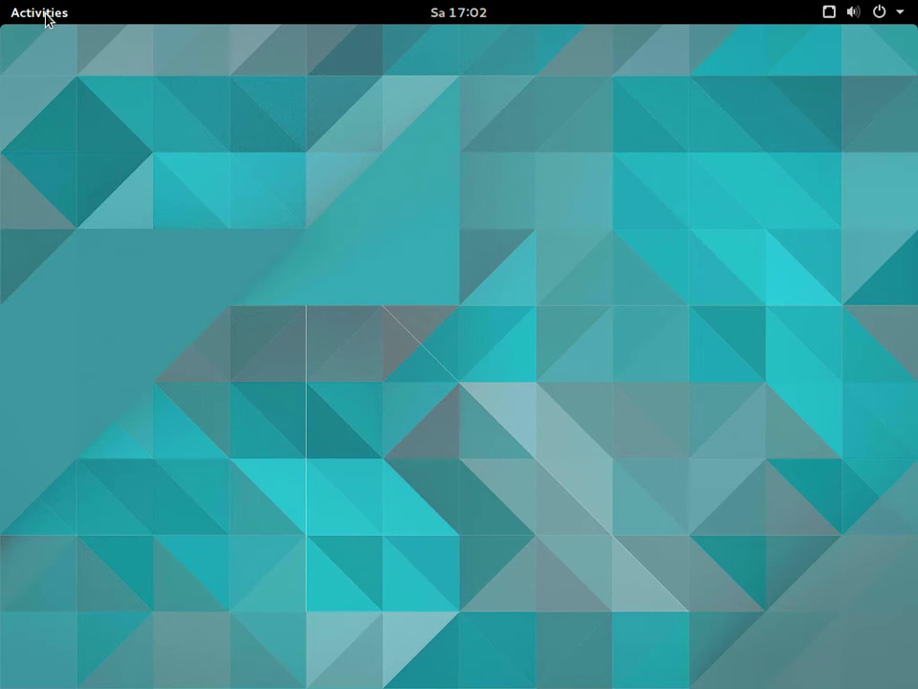
Bring the Software Updater window to the front
click(42, 14)
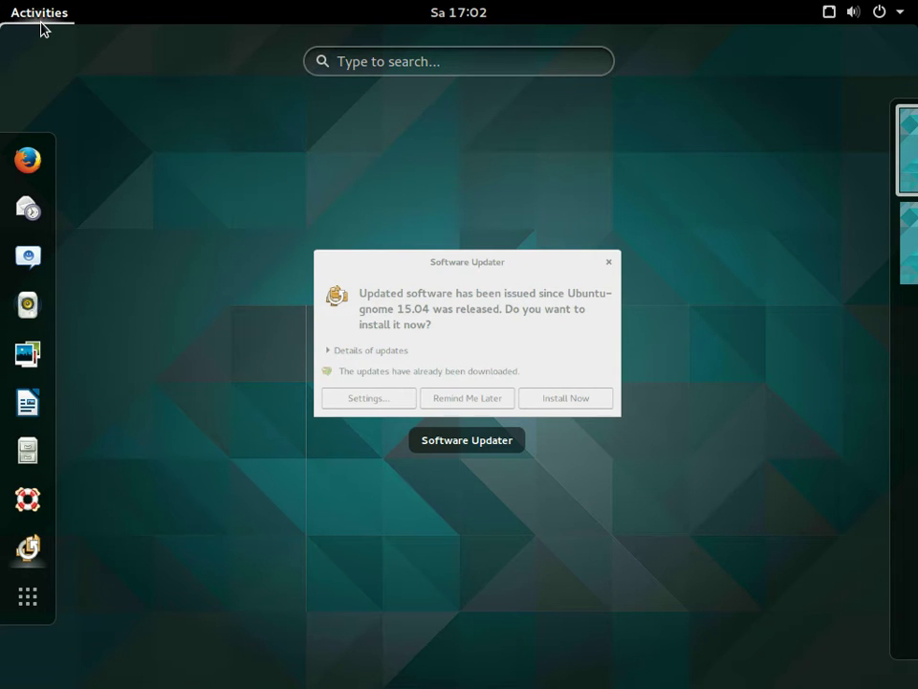
click(492, 398)
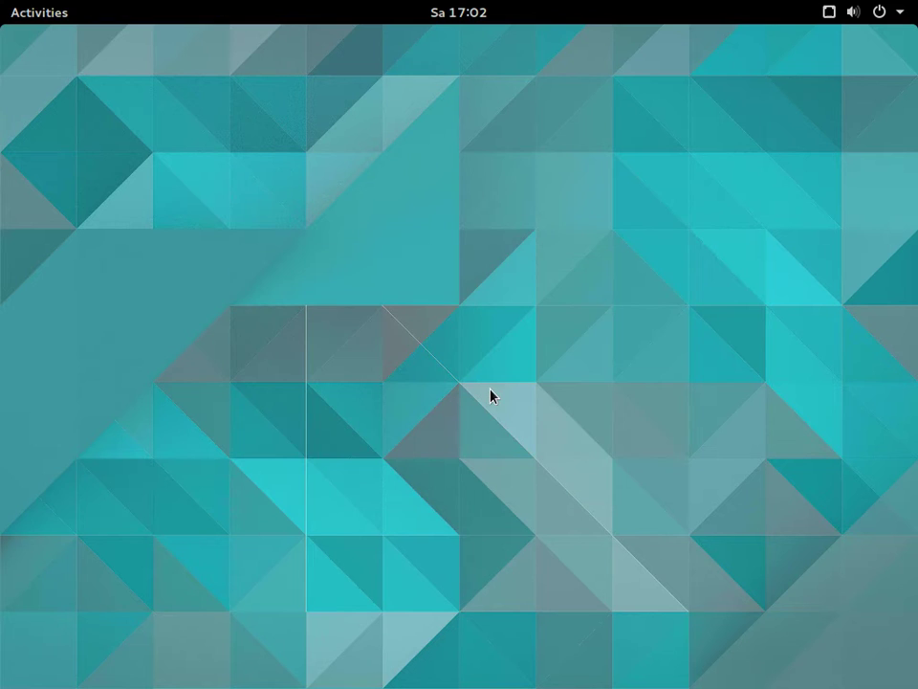
click(49, 18)
click(414, 345)
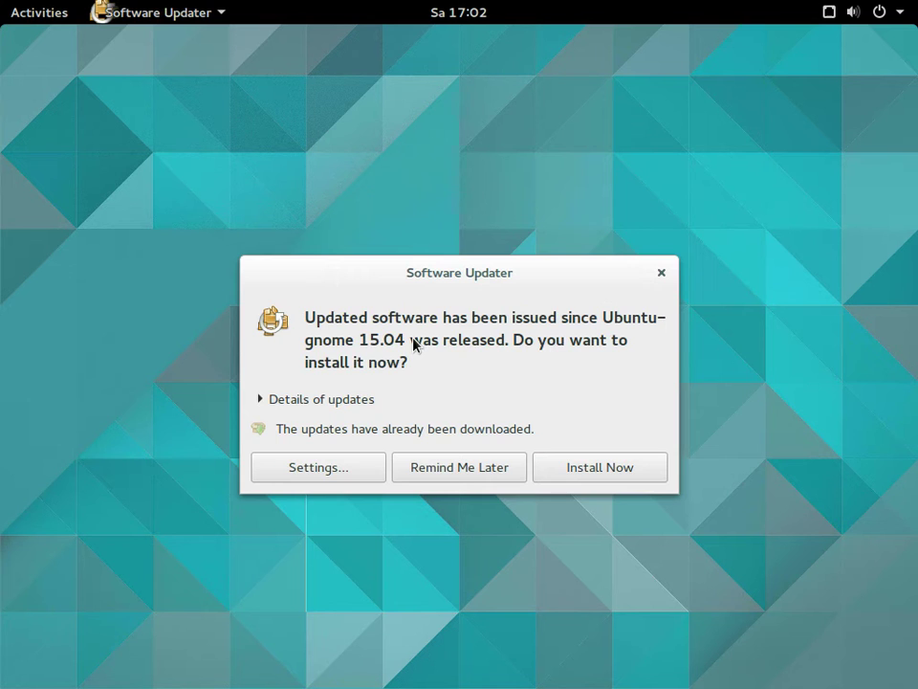
Check the update source settings unchanged, then list the updates including the Ubuntu-gnome base entry
click(322, 473)
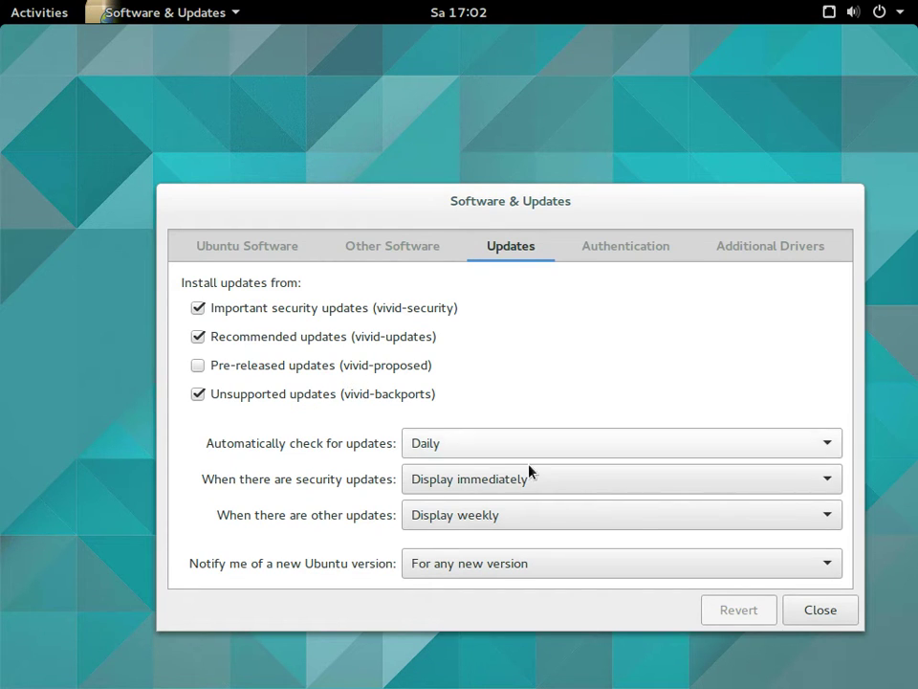
click(812, 610)
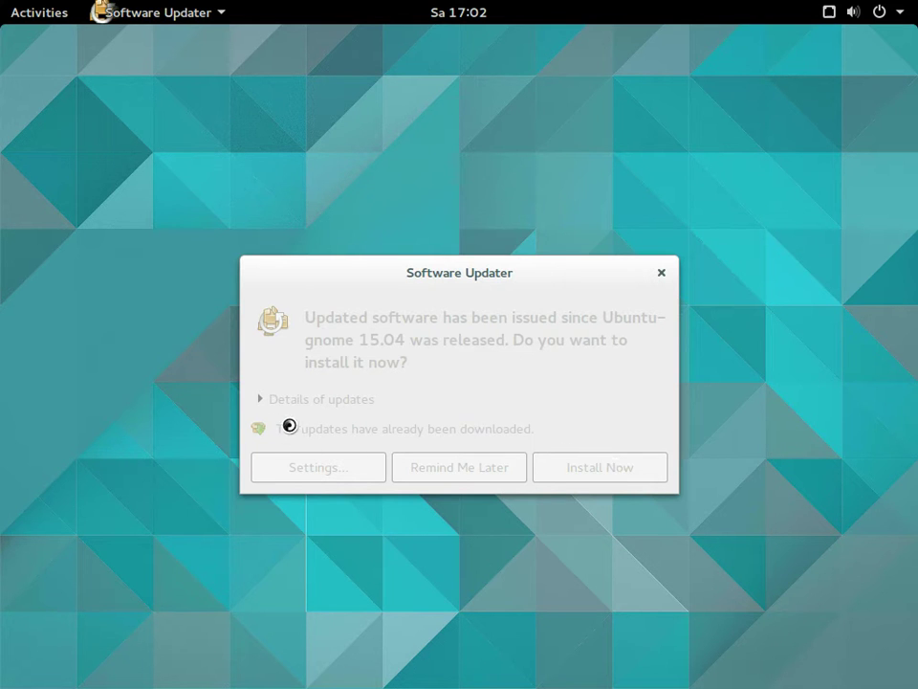
click(260, 375)
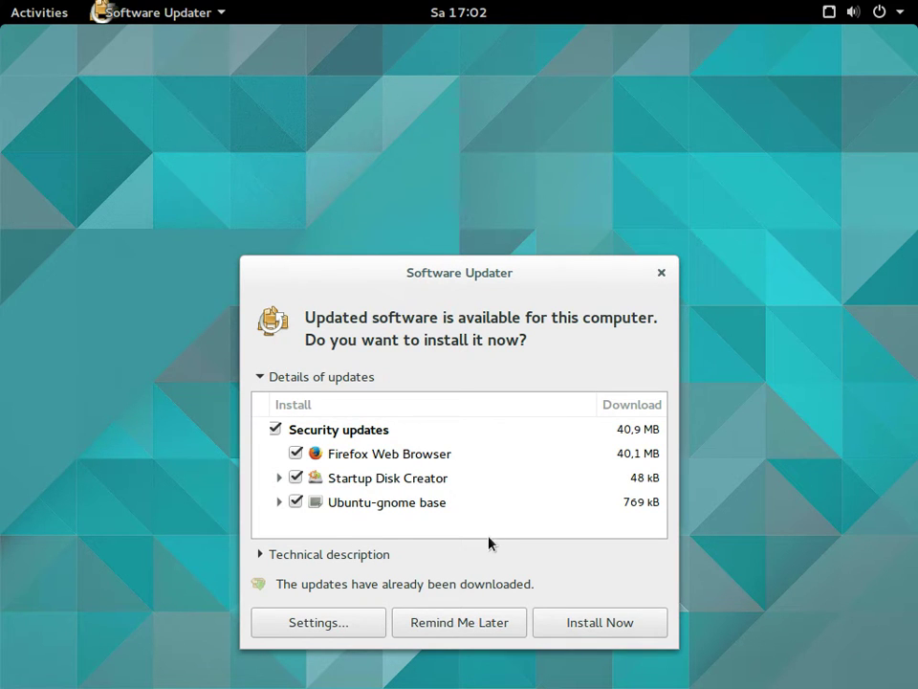
click(279, 501)
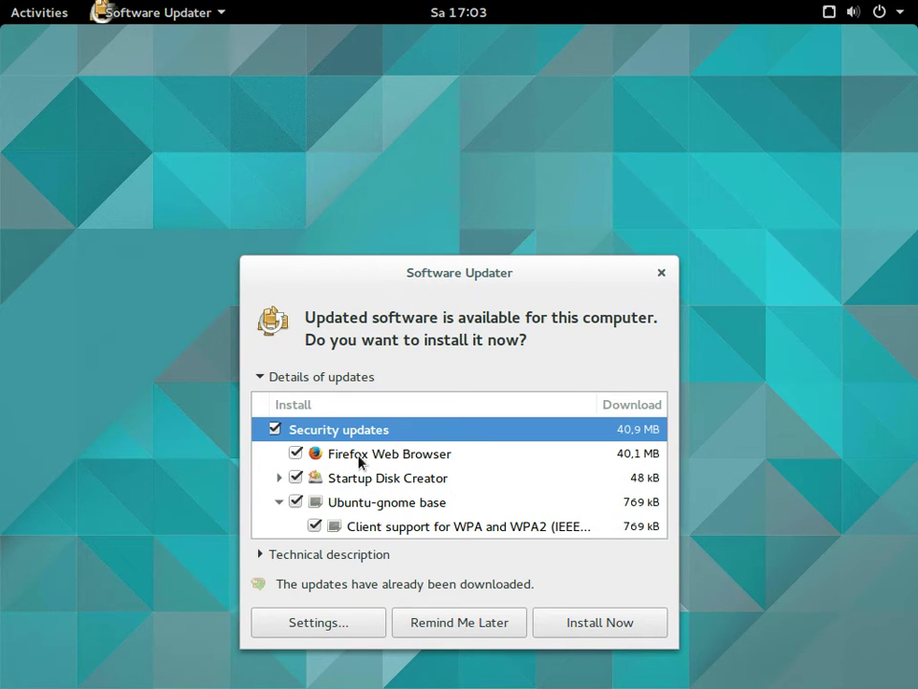
Install the 40.9 MB of security updates, watch the detailed log, and acknowledge the up-to-date message
click(623, 623)
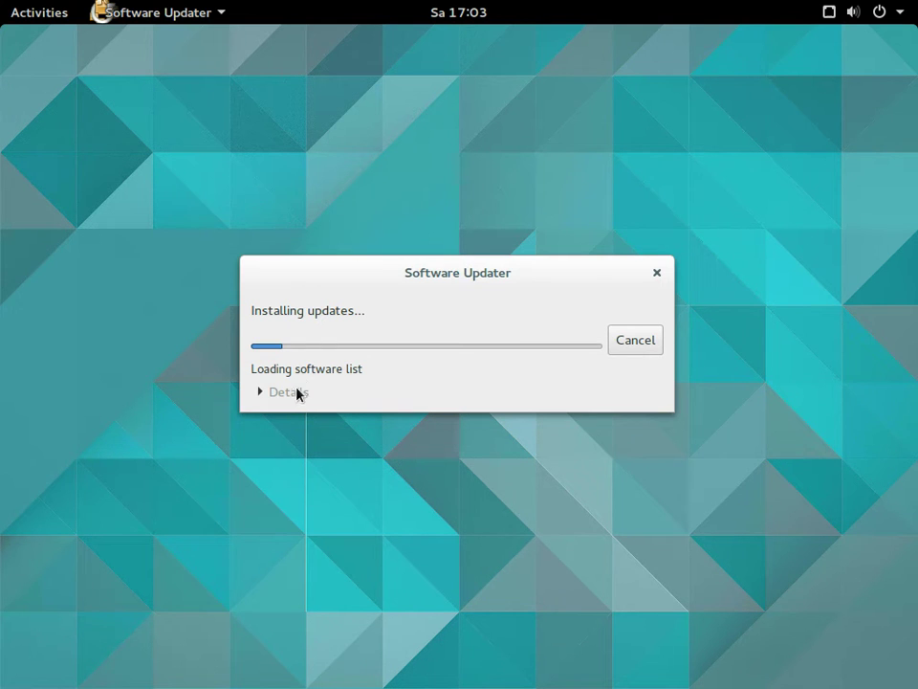
drag(311, 273, 357, 84)
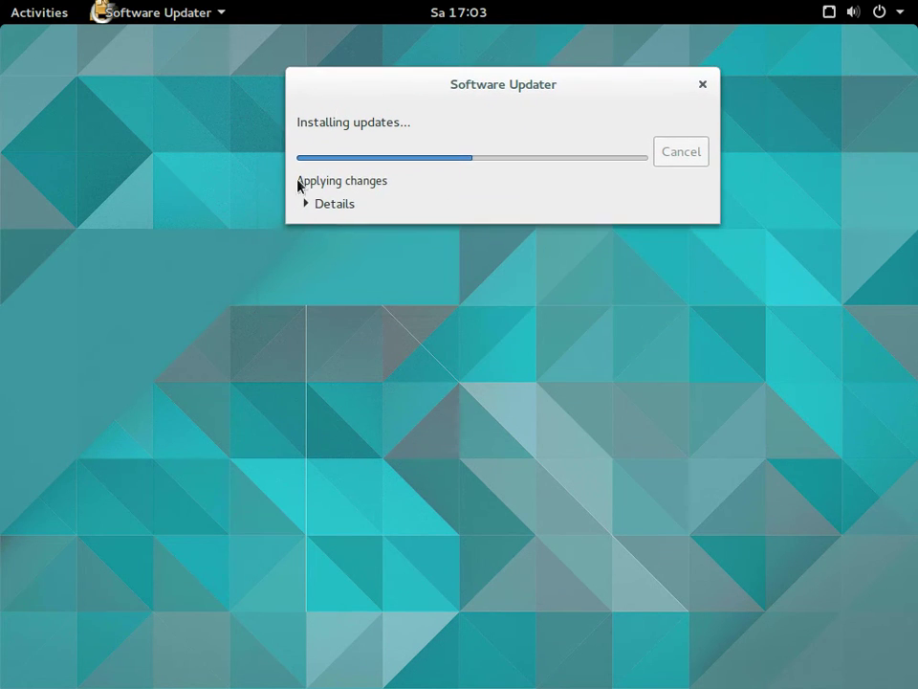
click(316, 205)
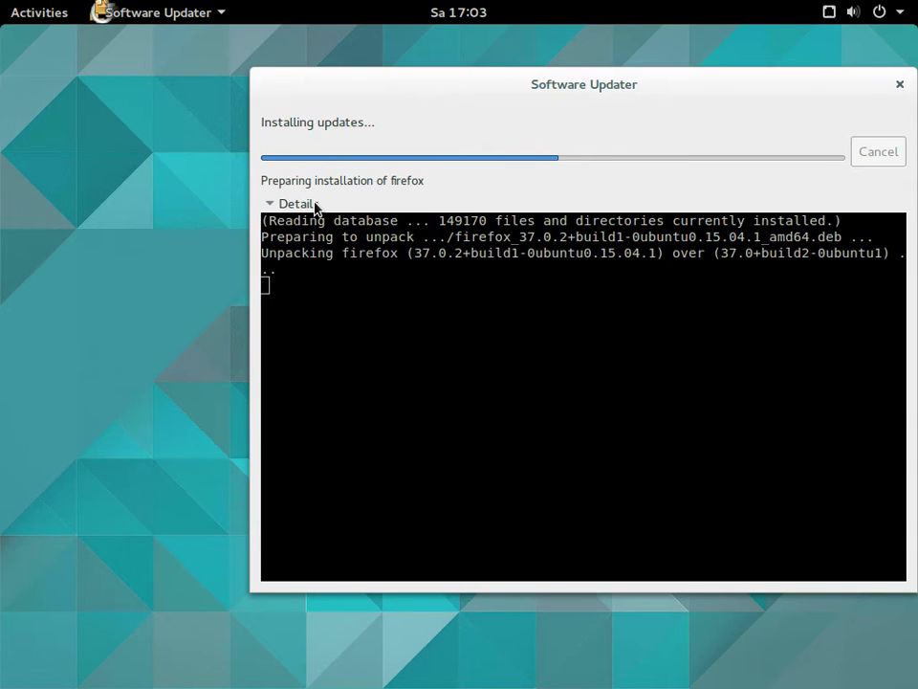
click(26, 19)
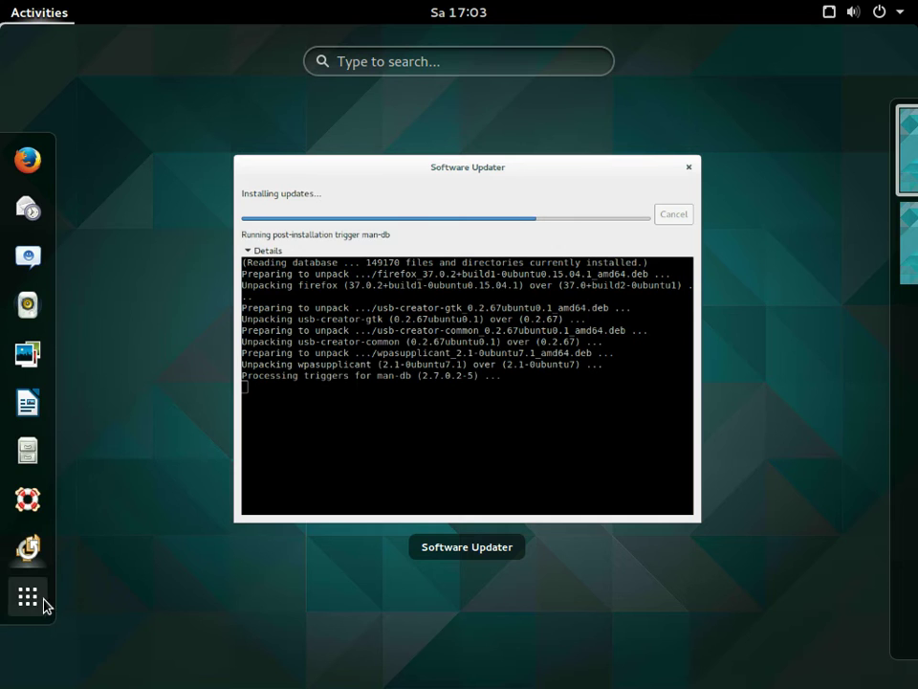
click(284, 440)
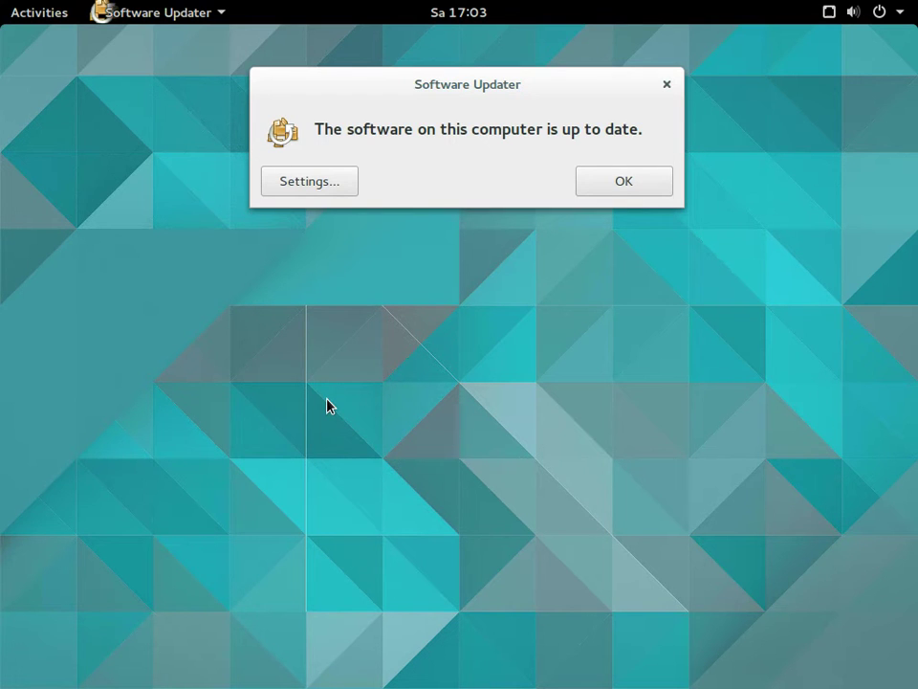
click(617, 188)
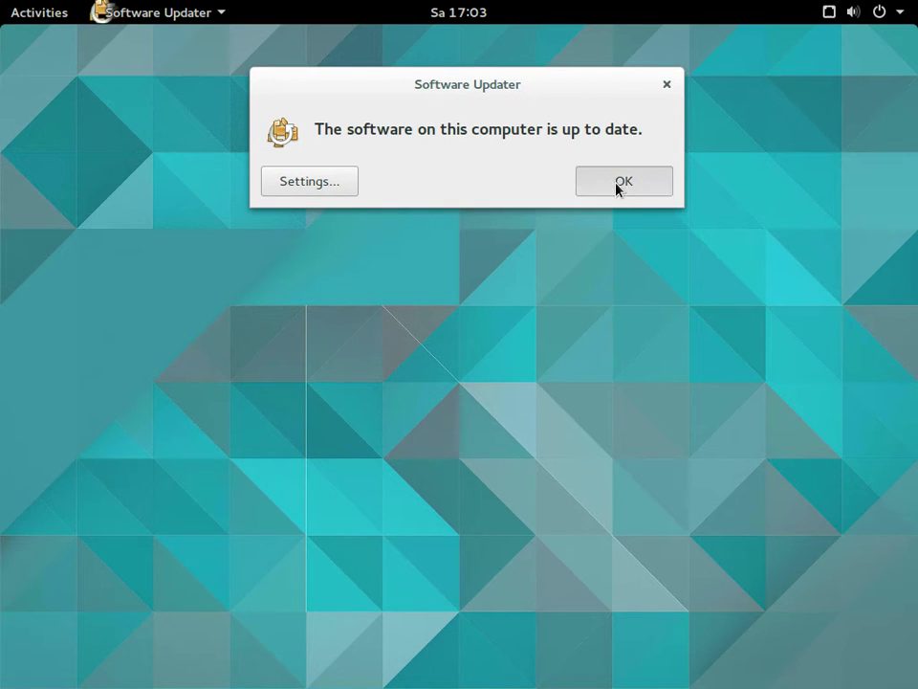
Launch the Files home folder and the Disks utility from the applications grid
click(41, 21)
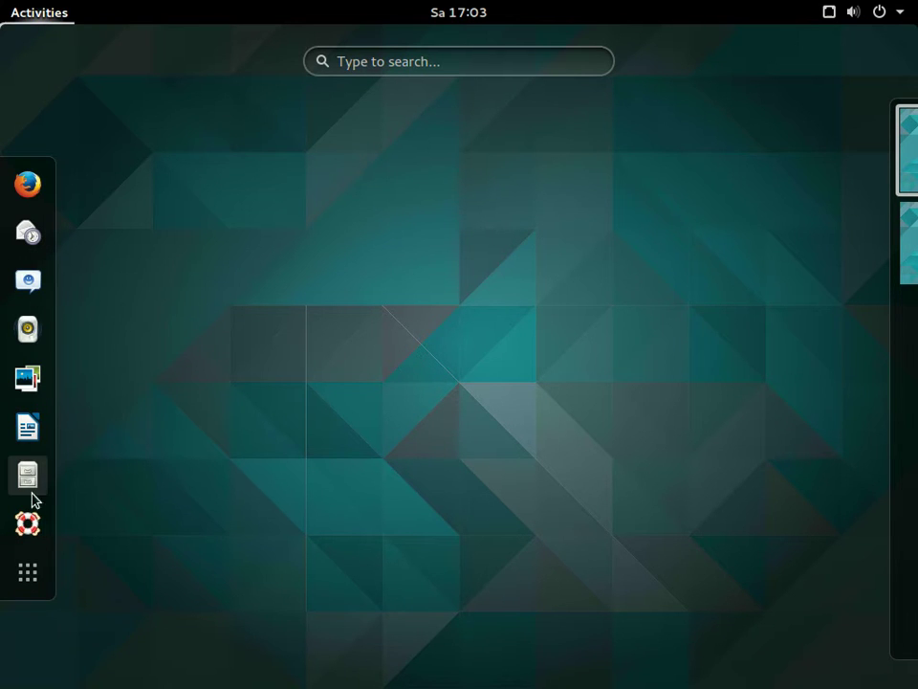
click(30, 574)
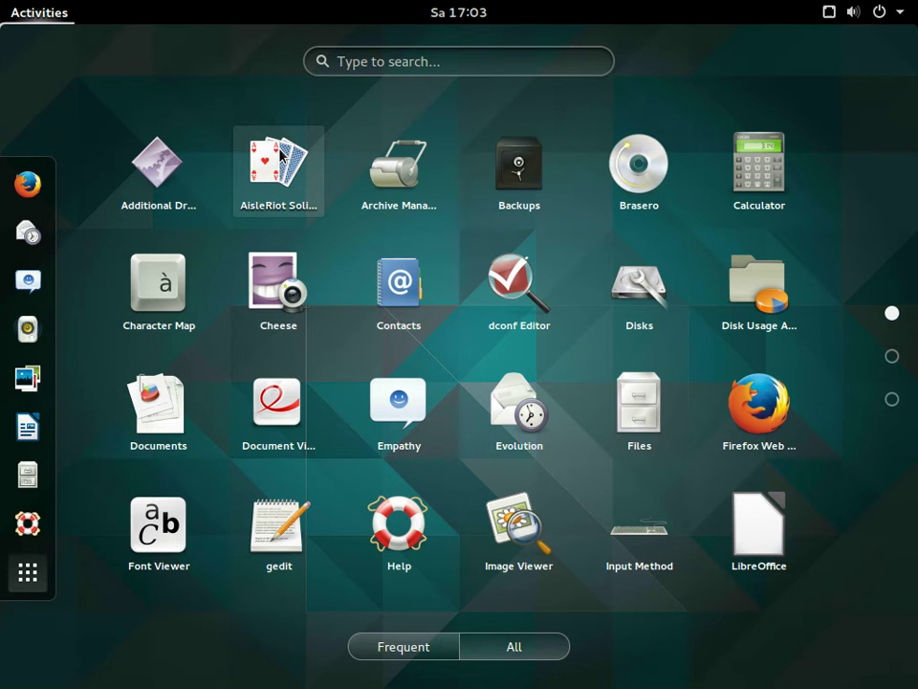
click(629, 408)
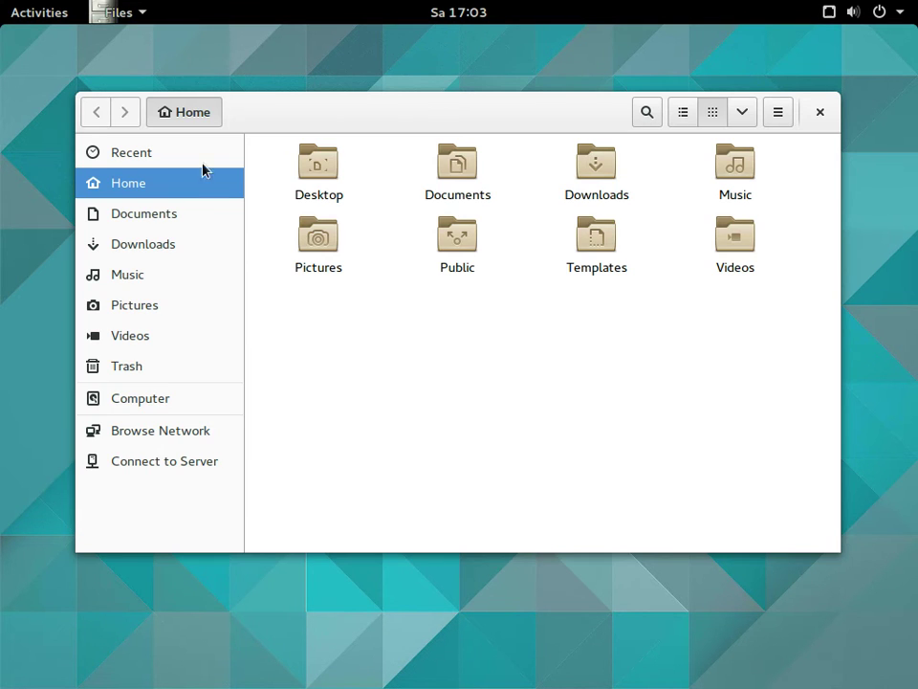
click(27, 23)
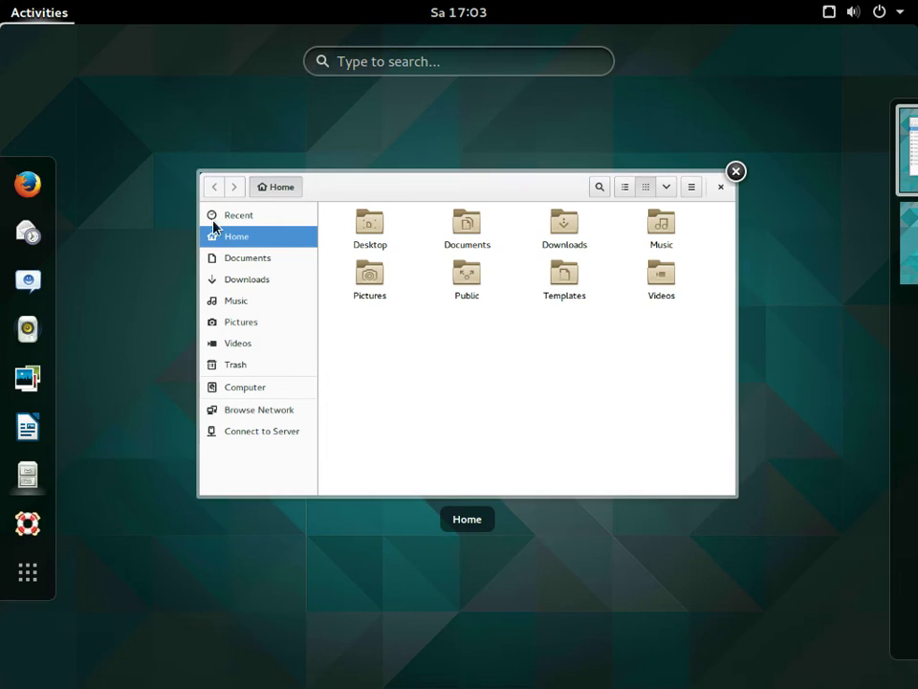
click(29, 570)
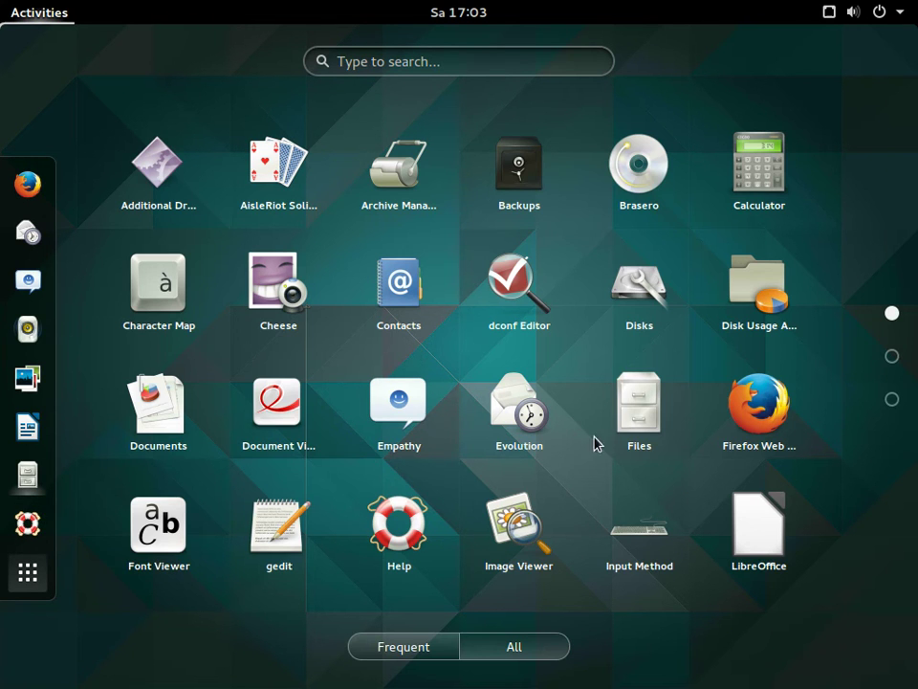
click(612, 304)
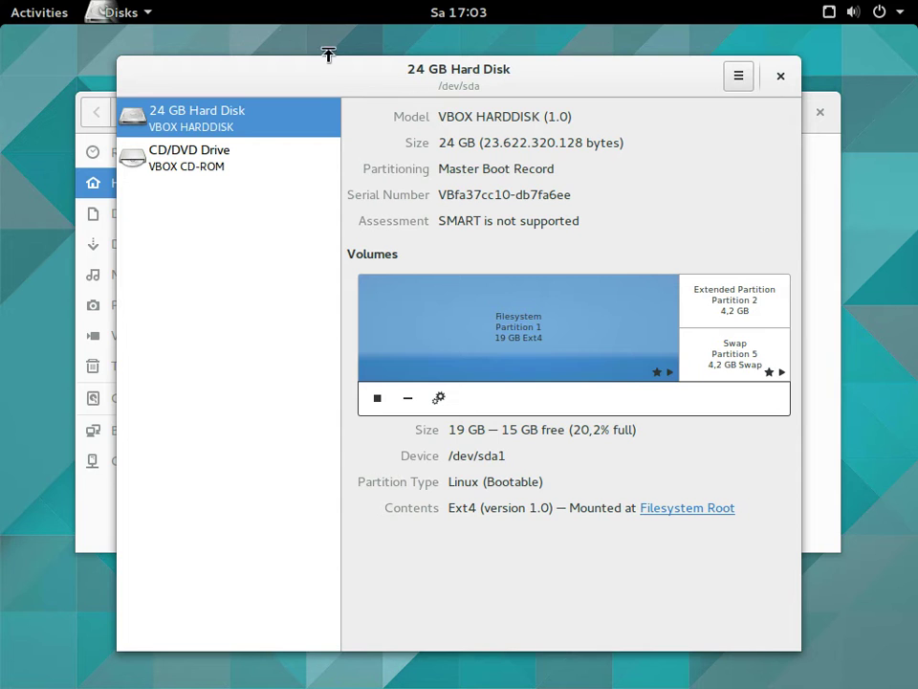
Switch to the empty second workspace and show all installed applications
click(39, 13)
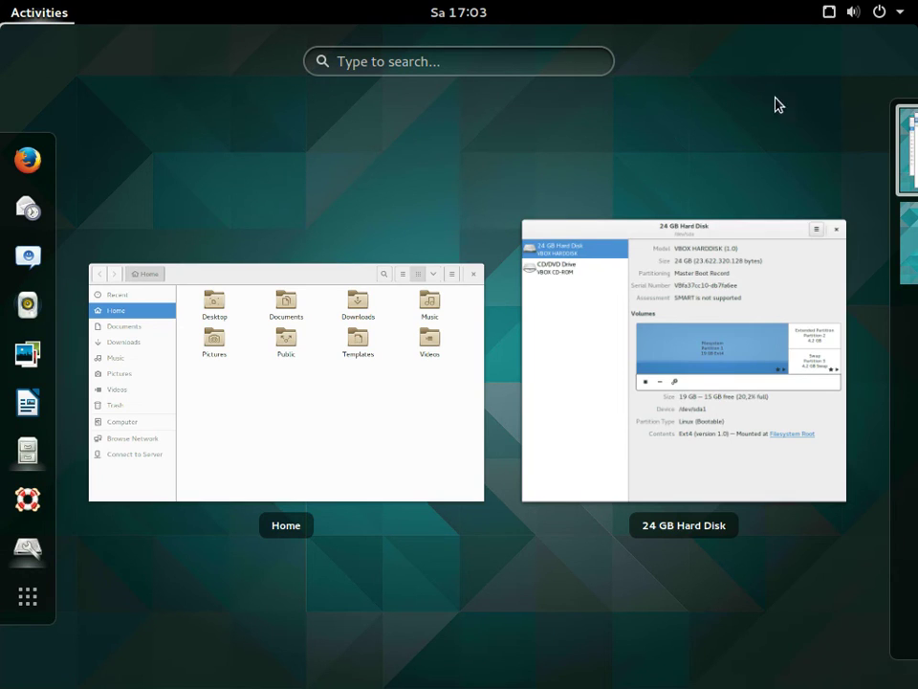
click(904, 234)
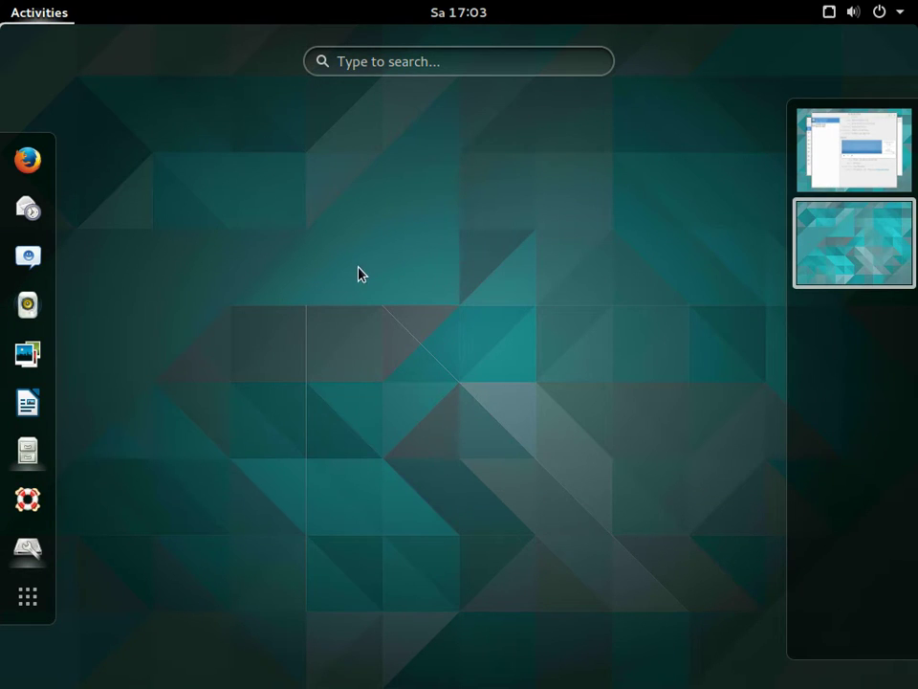
click(359, 273)
click(60, 12)
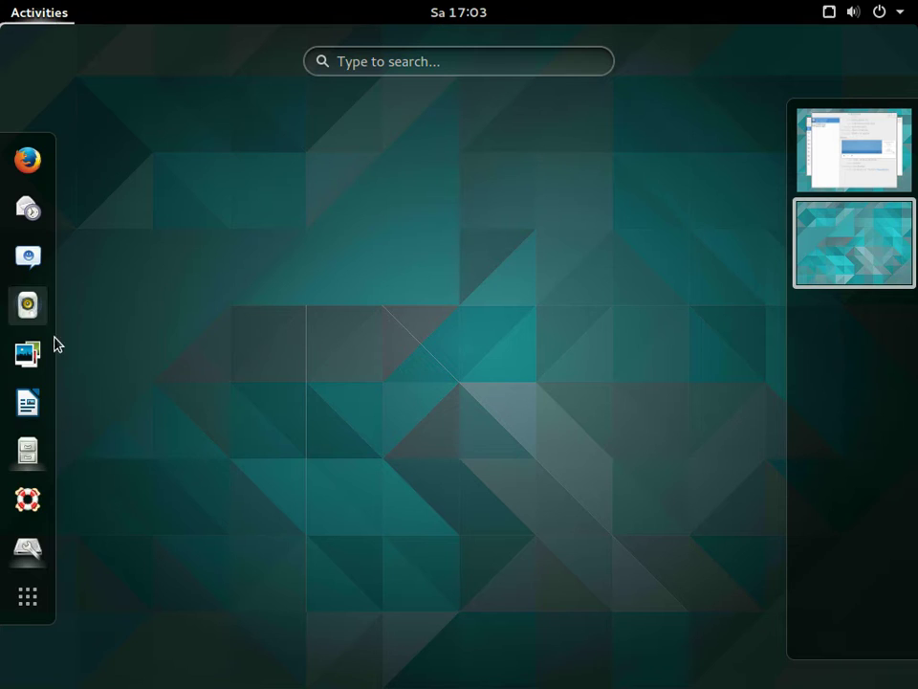
click(21, 582)
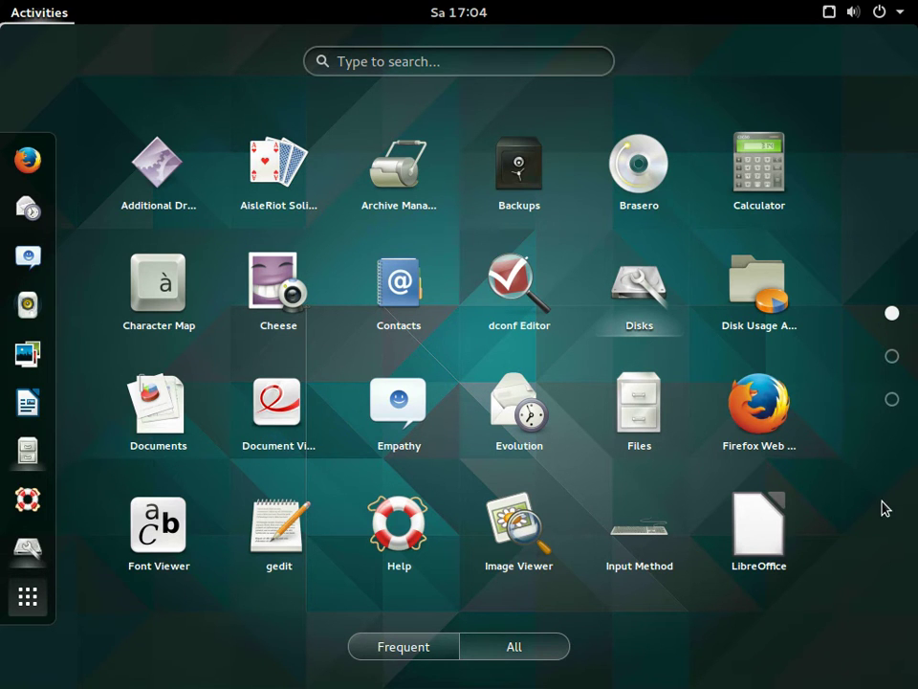
Launch System Log from page 2, browse auth.log, dismiss the mail.log error, and close it
scroll(870, 488, down, 1)
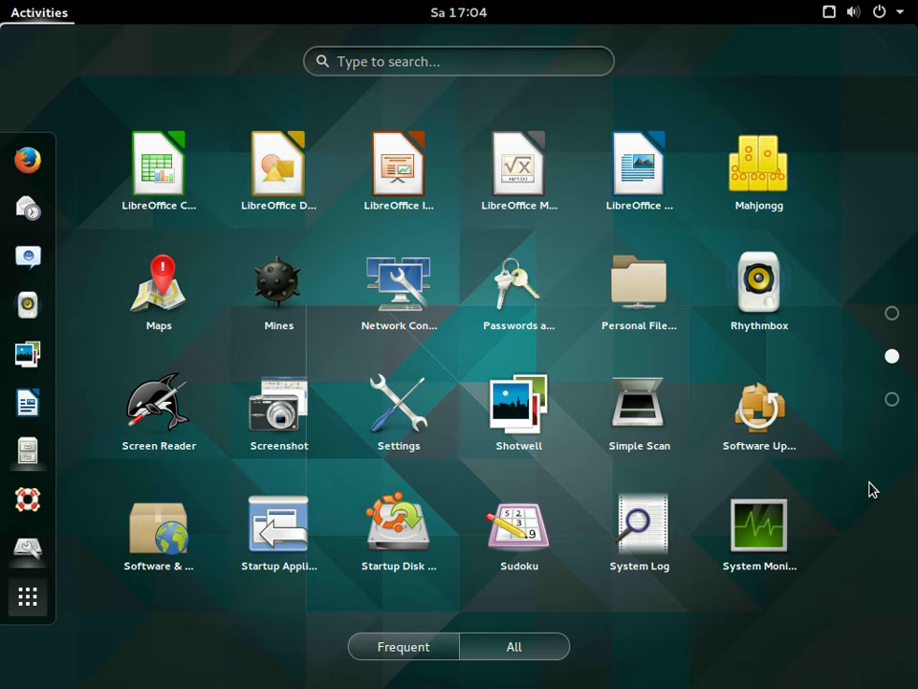
click(629, 522)
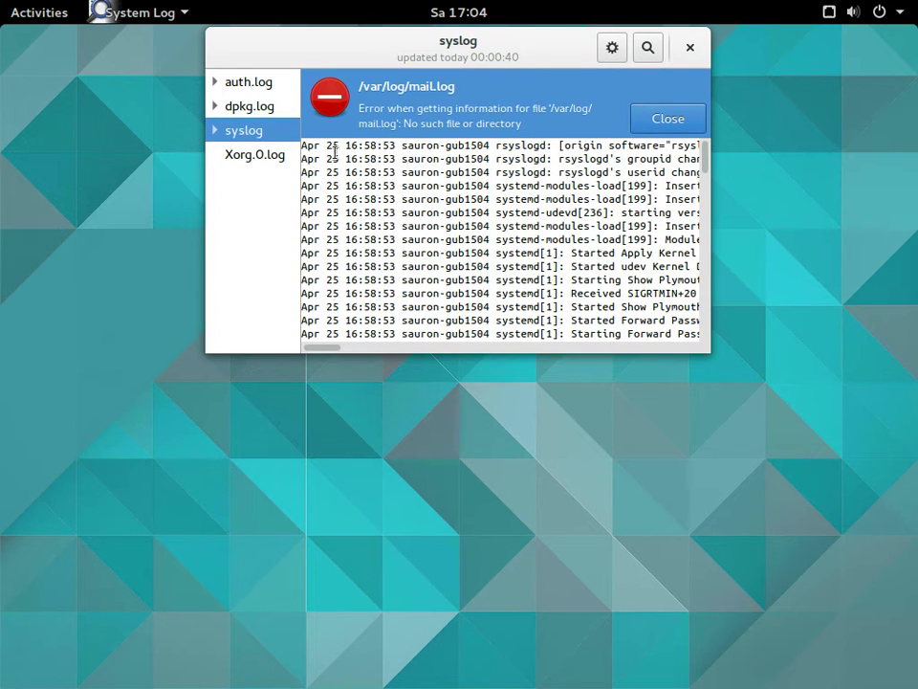
click(252, 80)
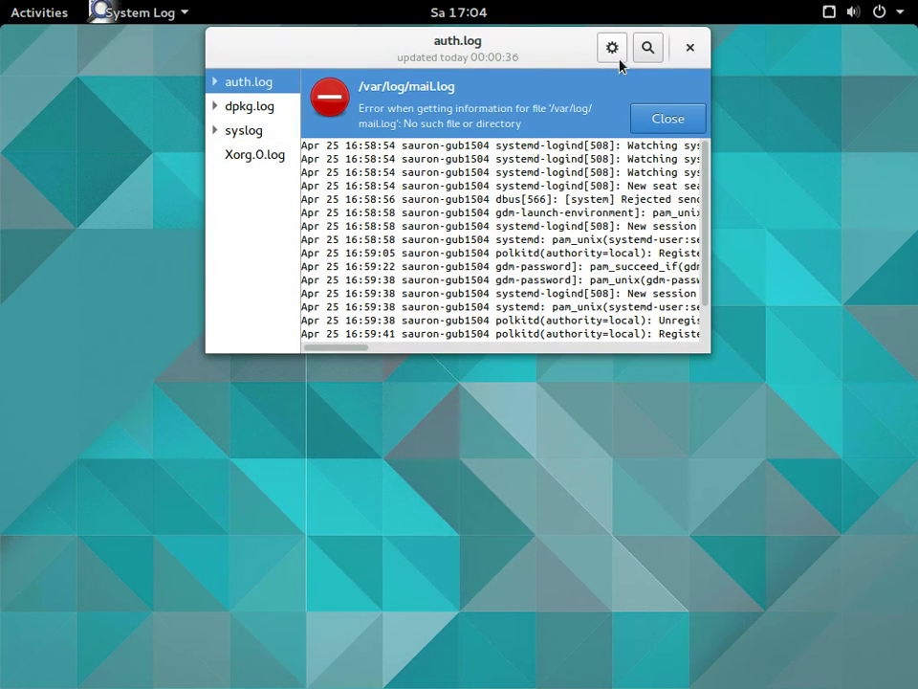
click(678, 120)
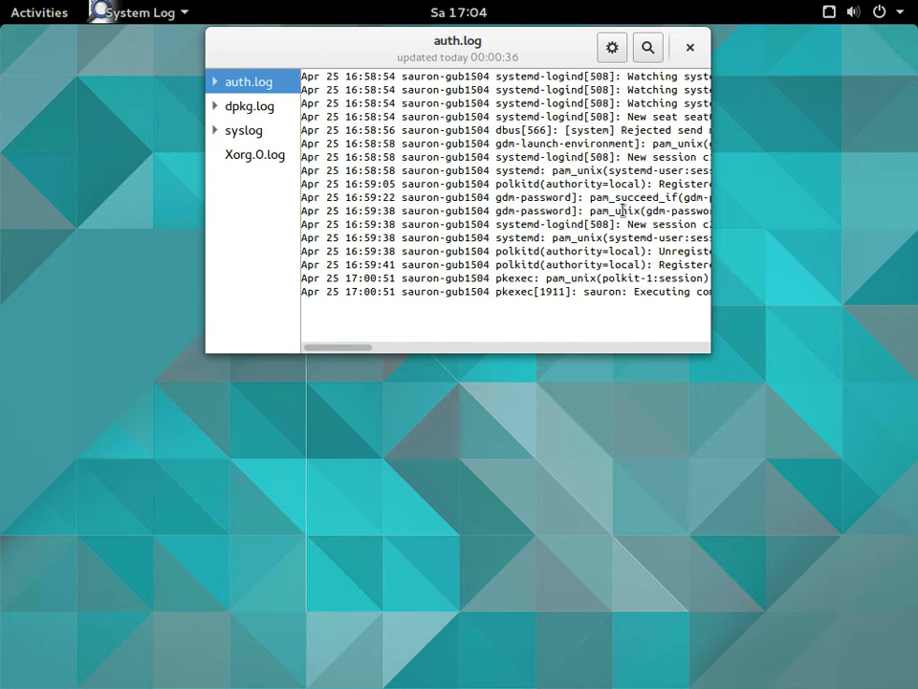
click(690, 47)
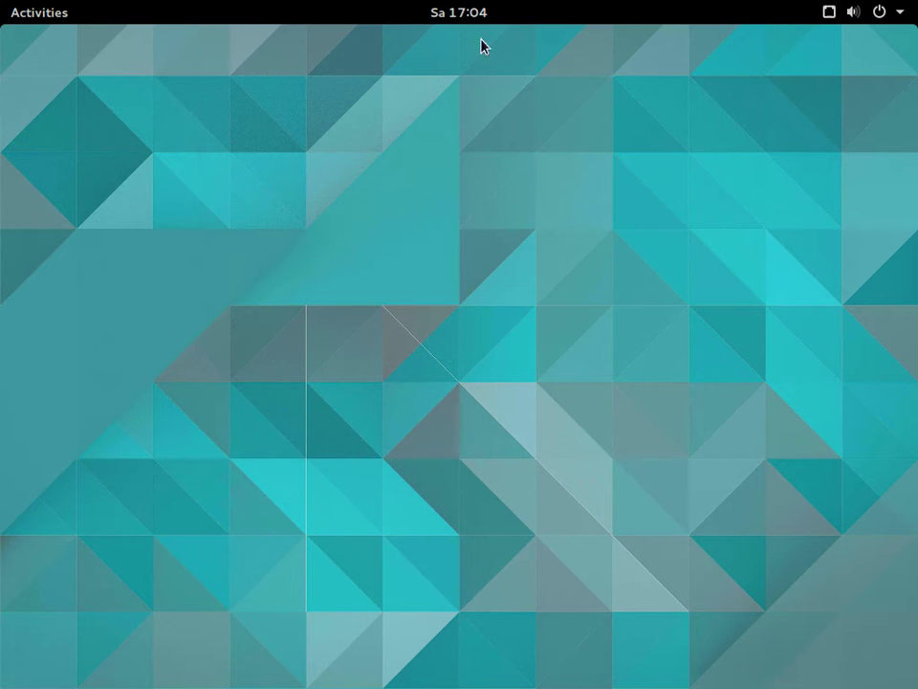
Launch Software Updater from the second page of the applications grid
click(29, 23)
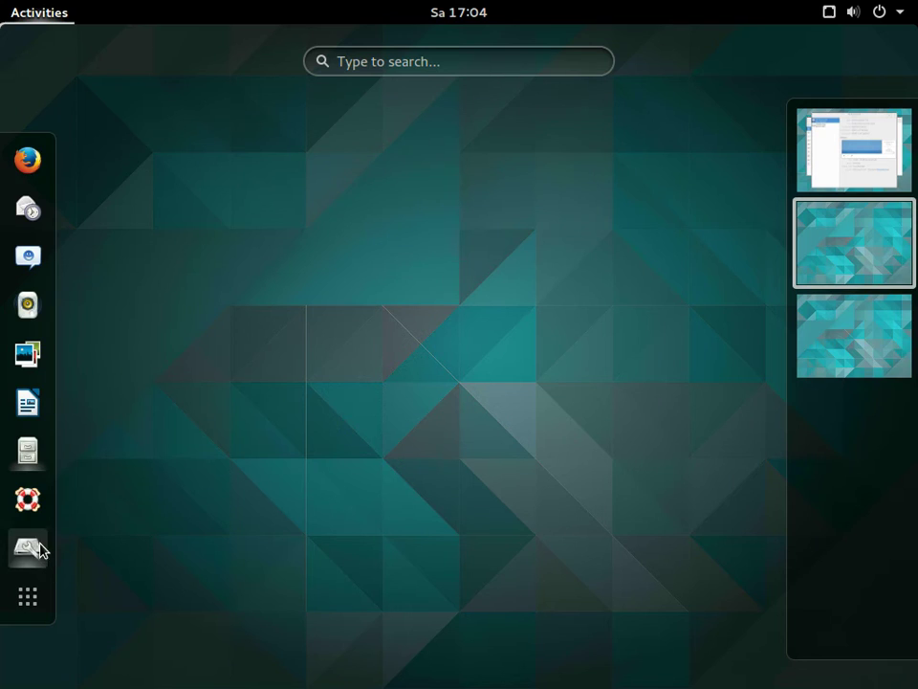
click(28, 598)
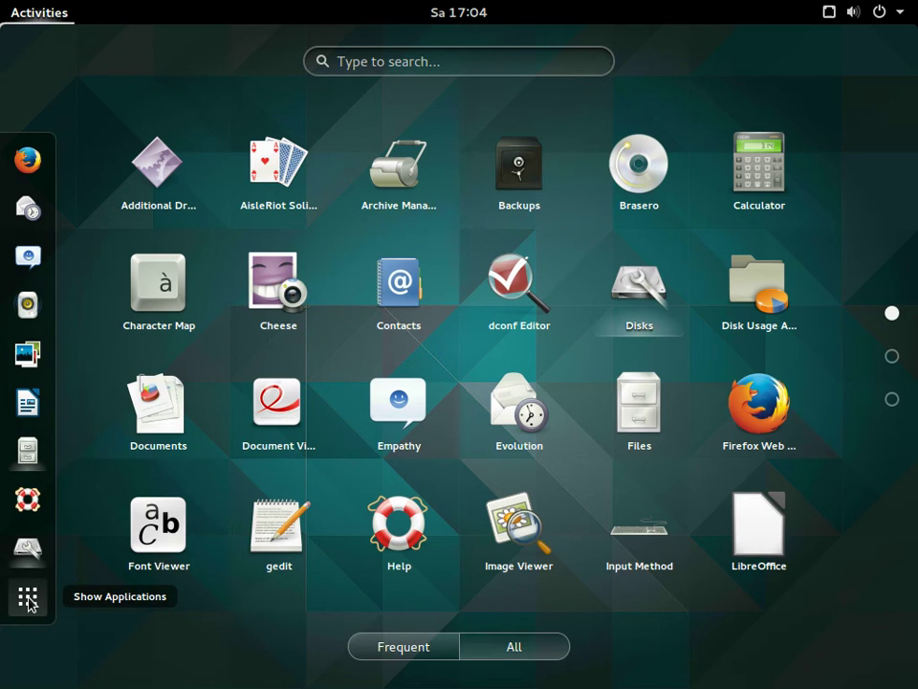
scroll(548, 478, down, 1)
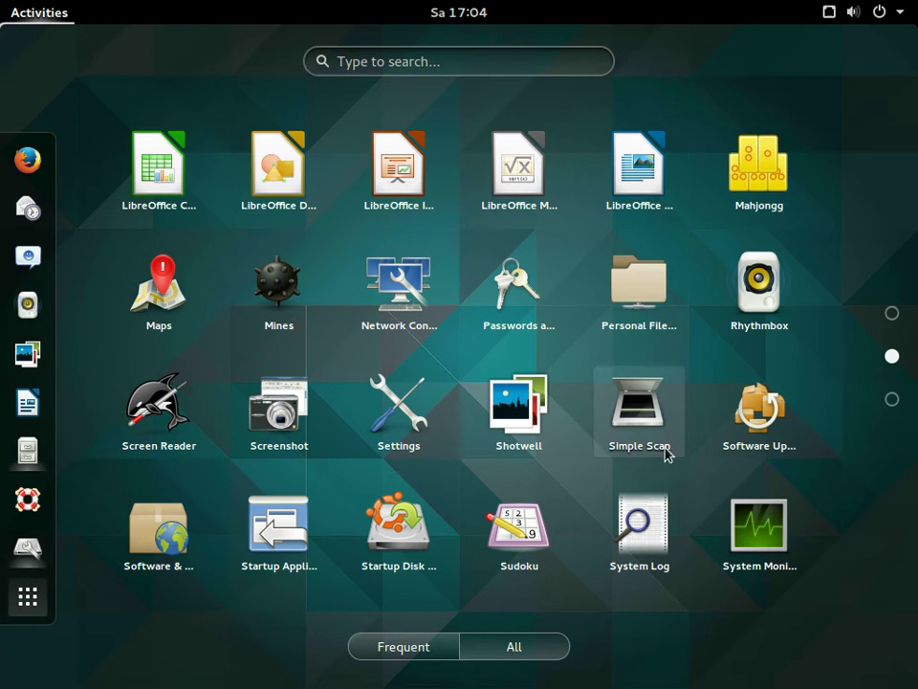
click(758, 413)
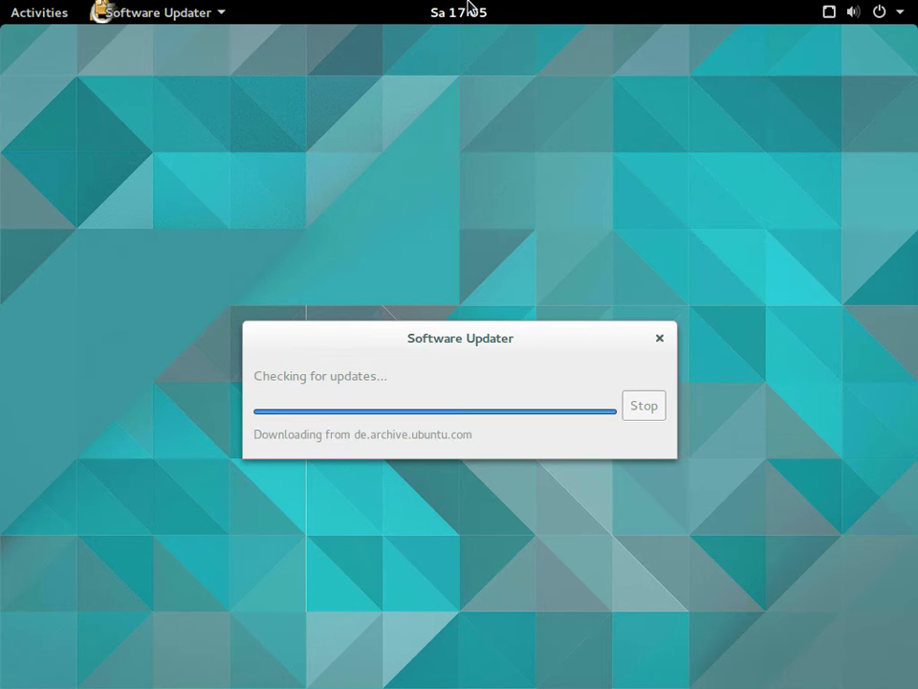
Dismiss the up-to-date notice, then briefly open and close the Settings app
click(615, 435)
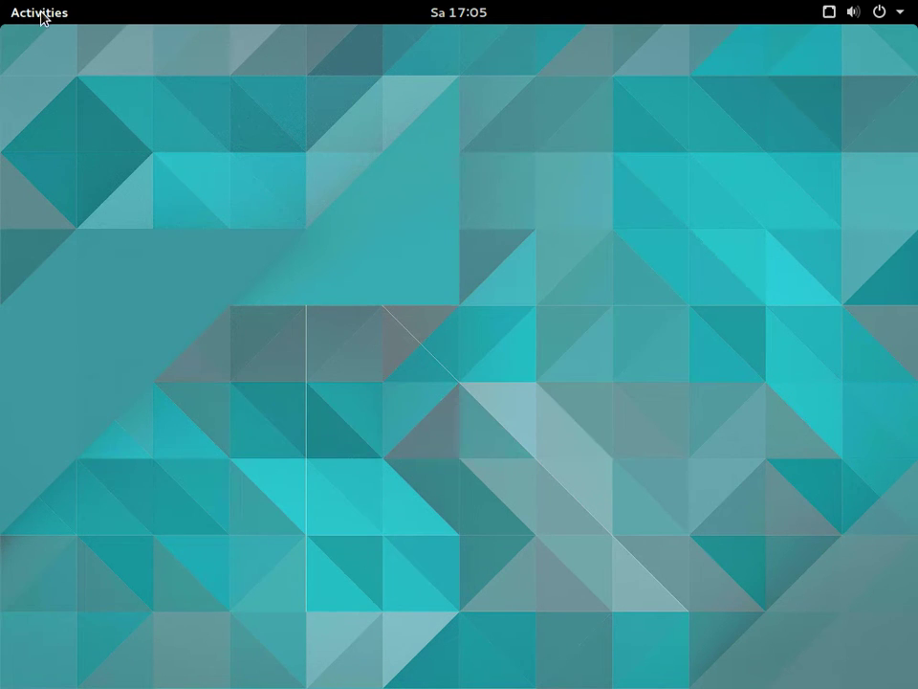
click(17, 14)
click(32, 599)
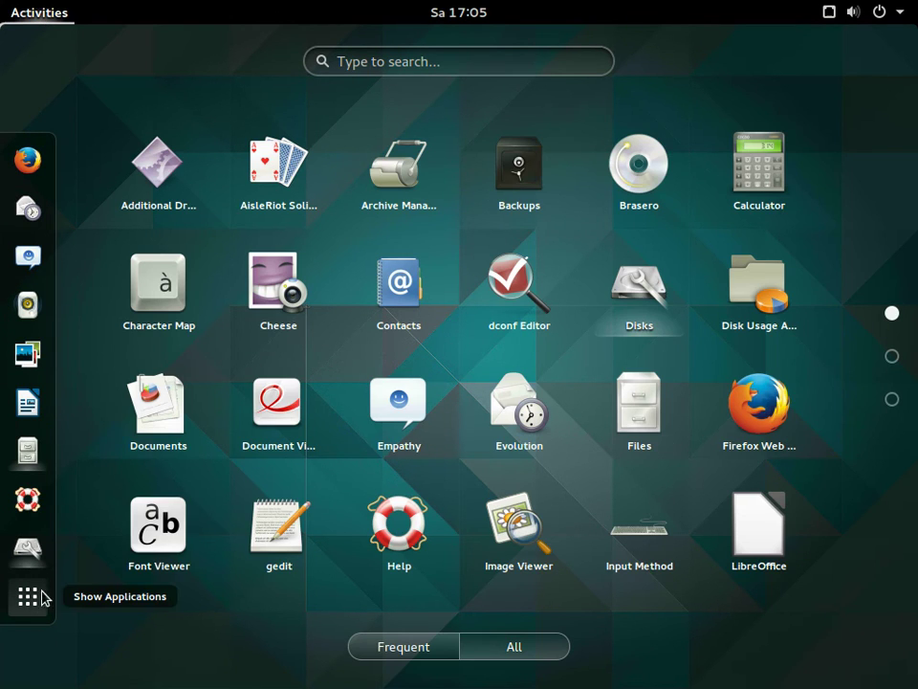
scroll(853, 395, down, 1)
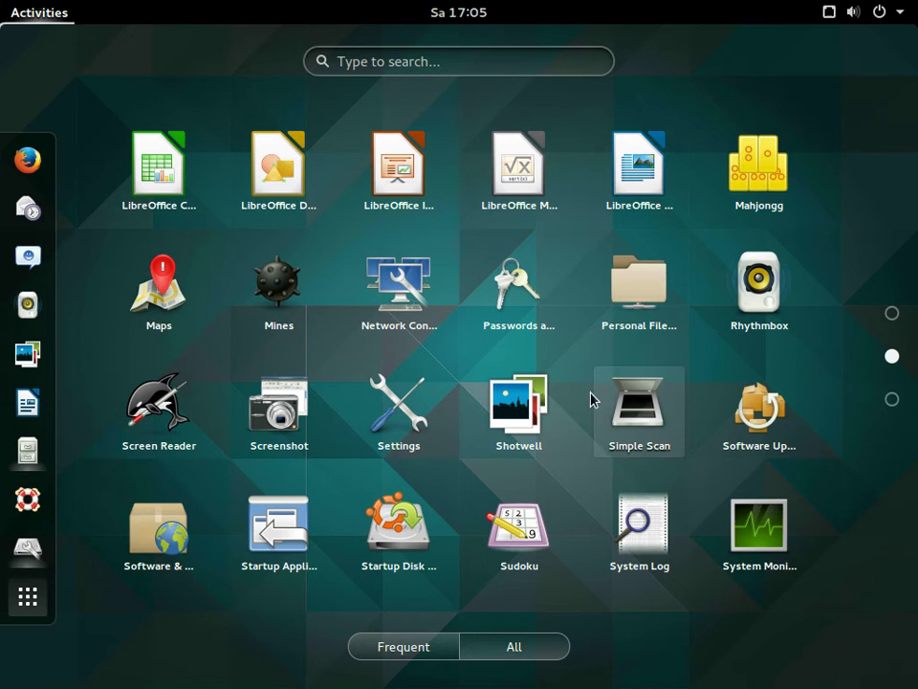
click(392, 375)
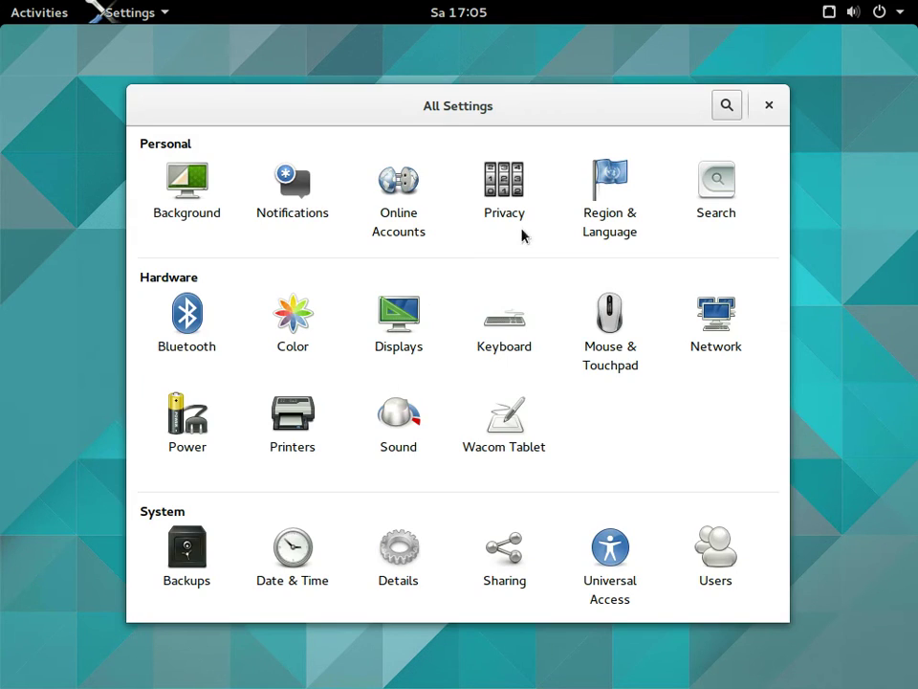
click(766, 107)
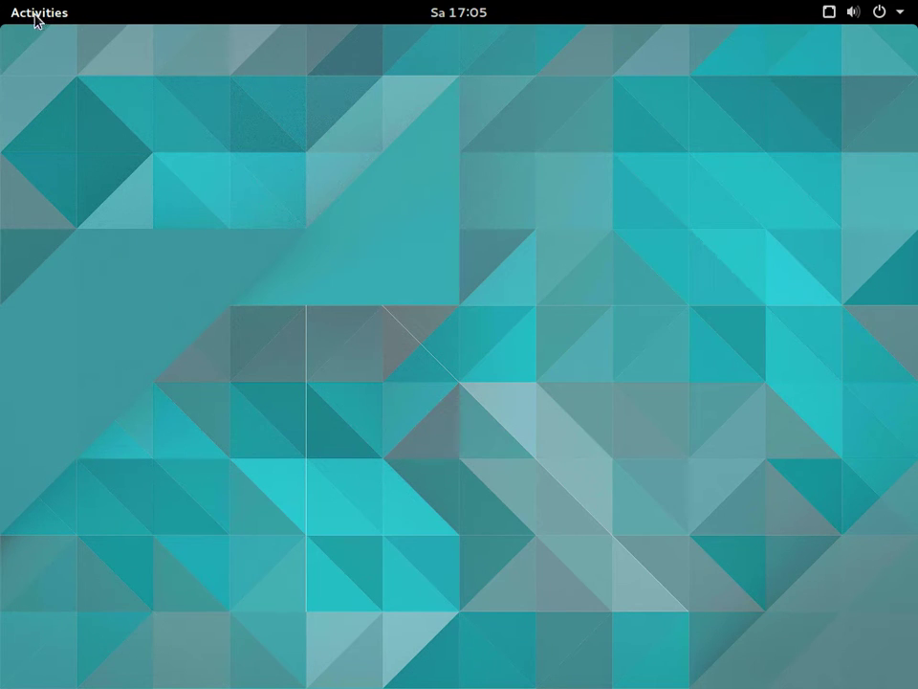
Launch Software & Updates from the applications grid
click(35, 18)
click(29, 596)
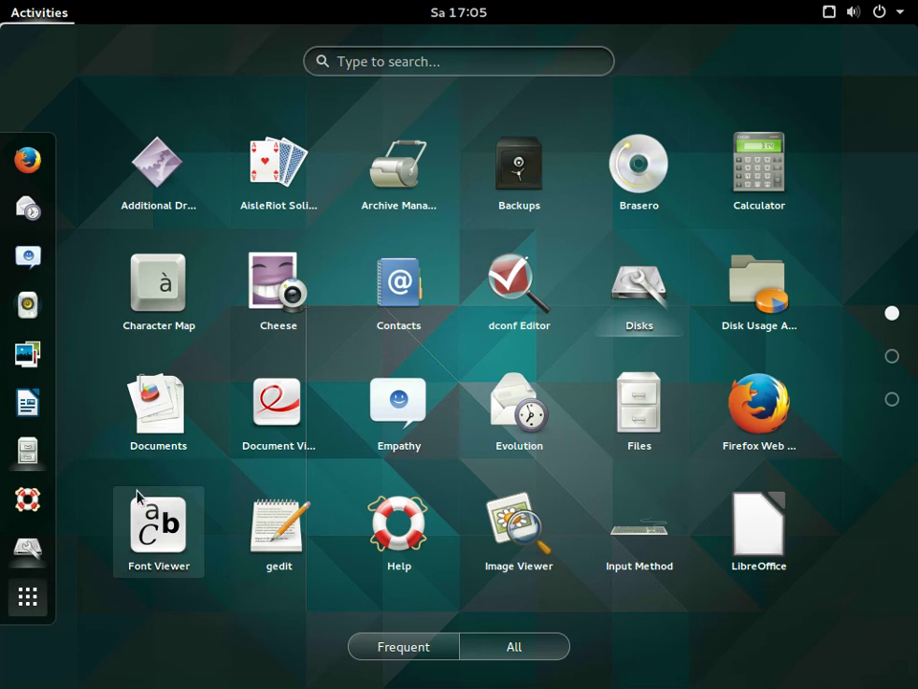
scroll(149, 507, down, 2)
scroll(153, 476, up, 1)
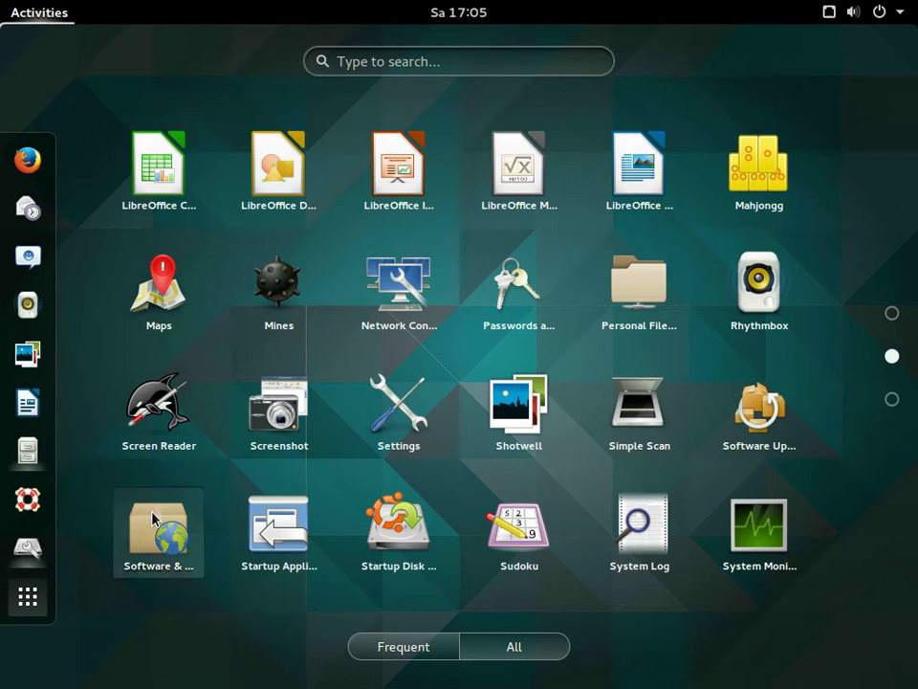
click(155, 521)
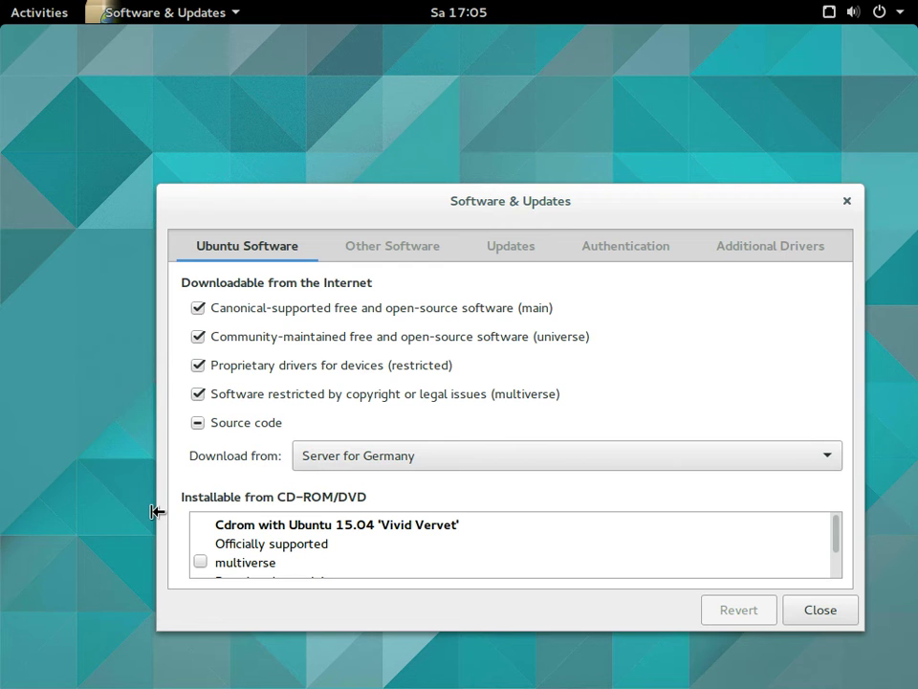
Show the Other Software sources and try ticking the Canonical Partners repository
click(377, 261)
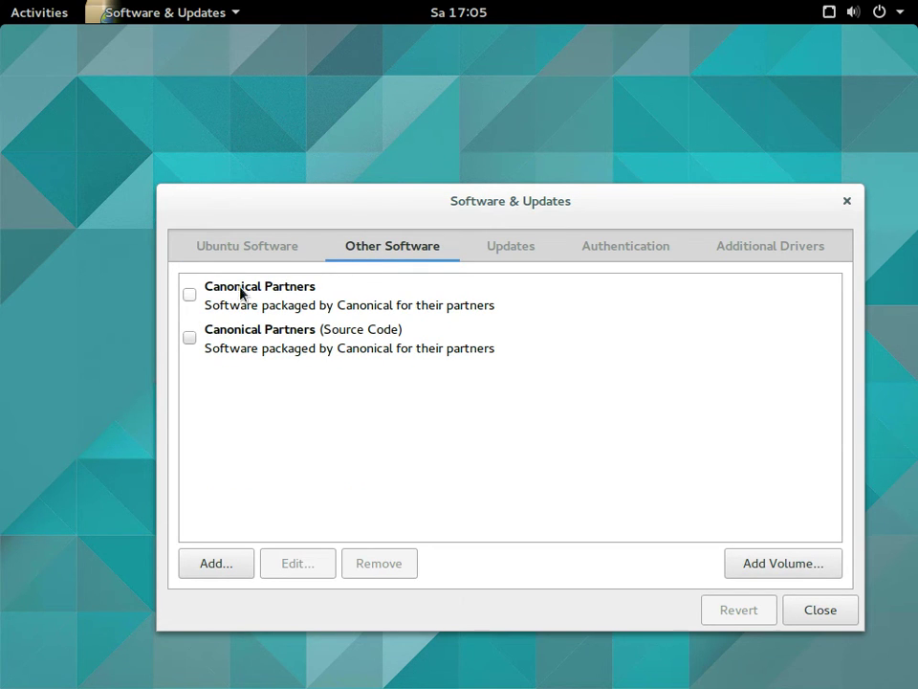
click(191, 296)
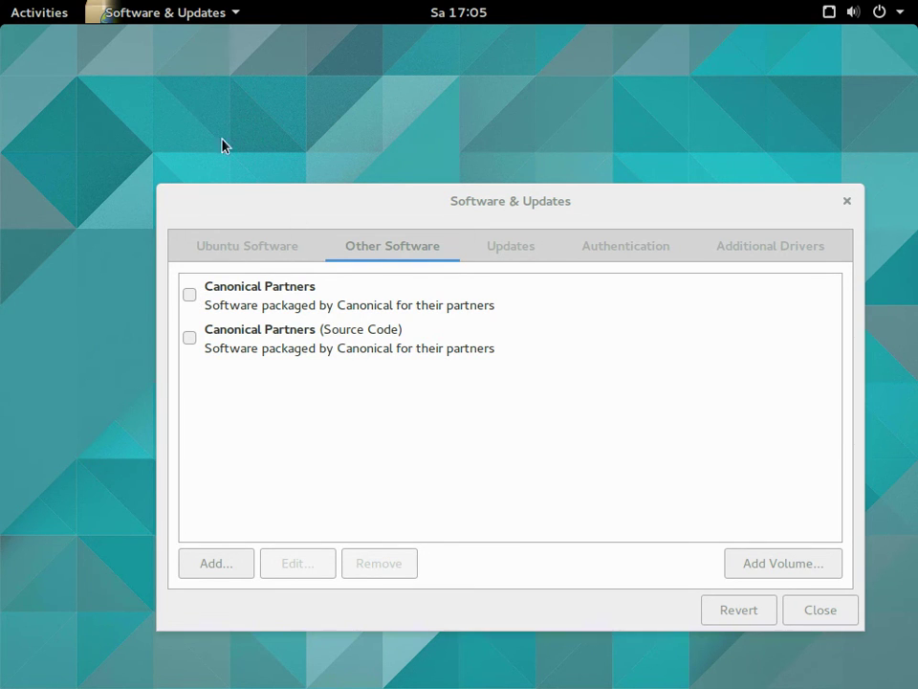
Switch to the empty third workspace and launch Ubuntu Software from page 3 of the grid
click(38, 14)
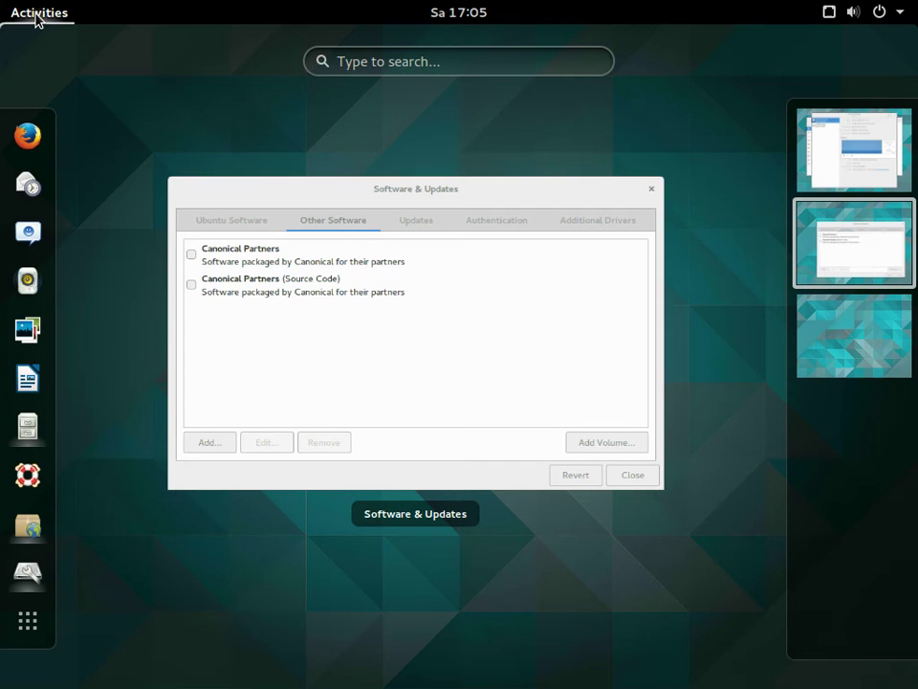
click(816, 345)
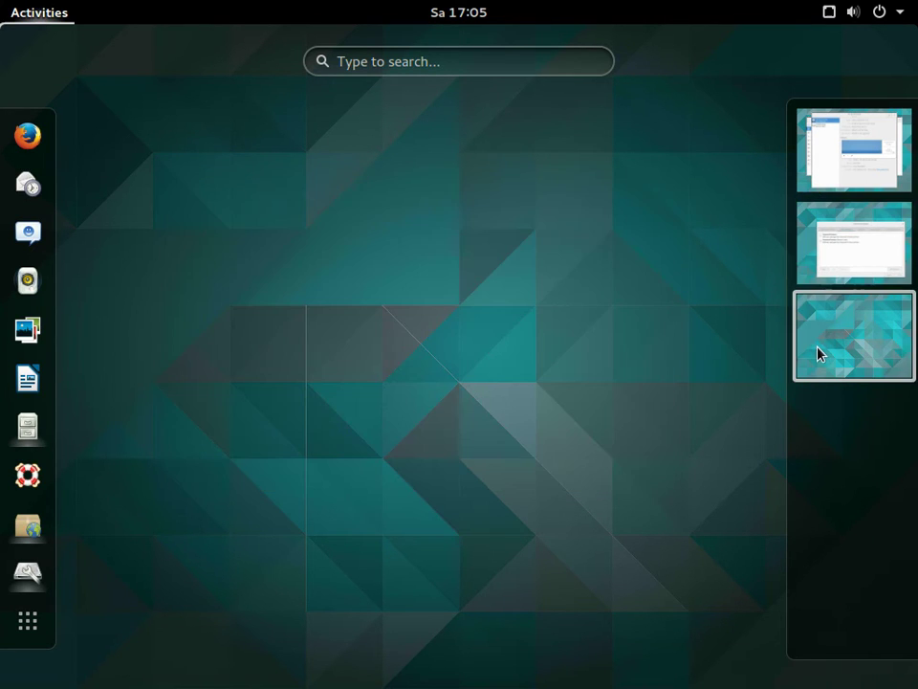
click(812, 339)
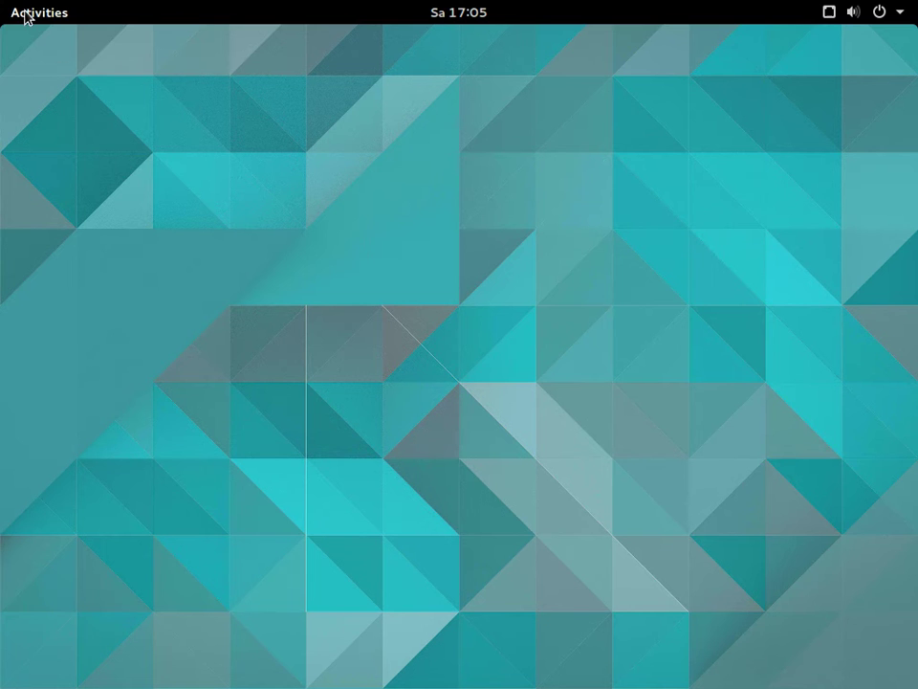
click(19, 10)
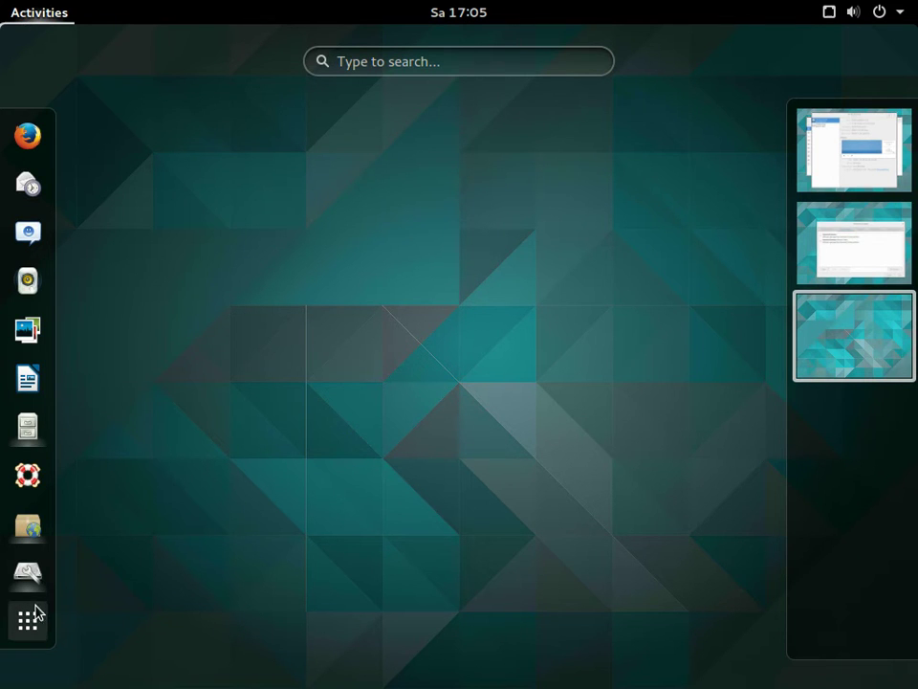
click(29, 620)
scroll(531, 436, down, 1)
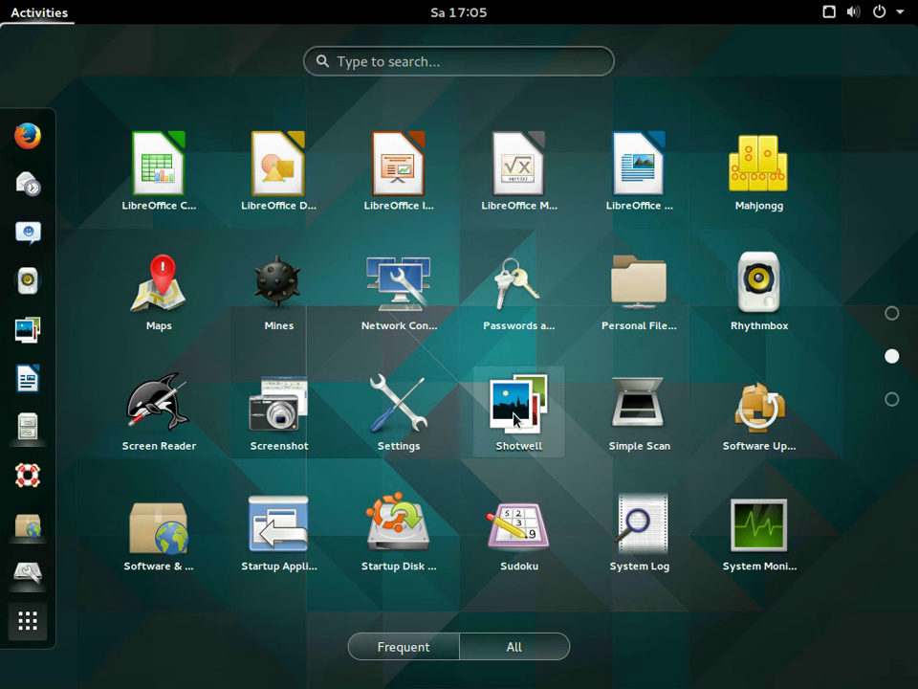
scroll(504, 396, down, 1)
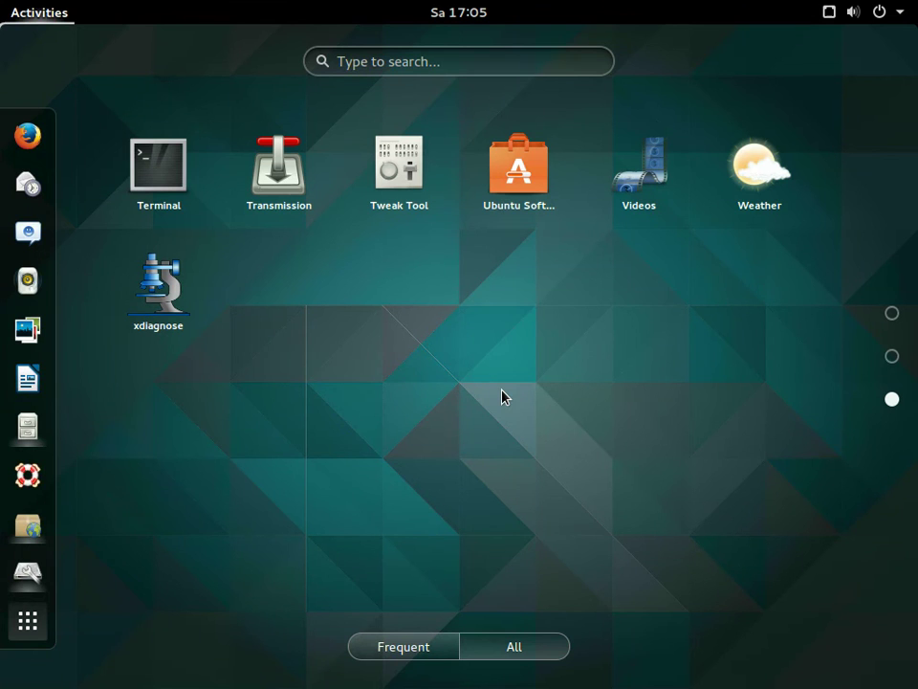
click(508, 193)
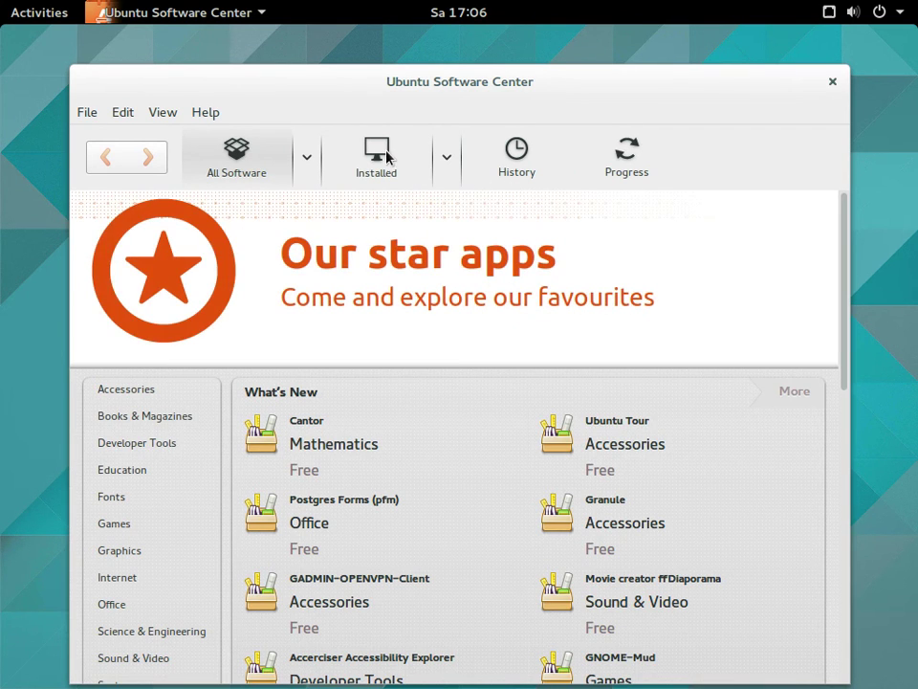
Show Installed software and expand Accessories, Office, Internet, Graphics, Games and Developer Tools
click(384, 156)
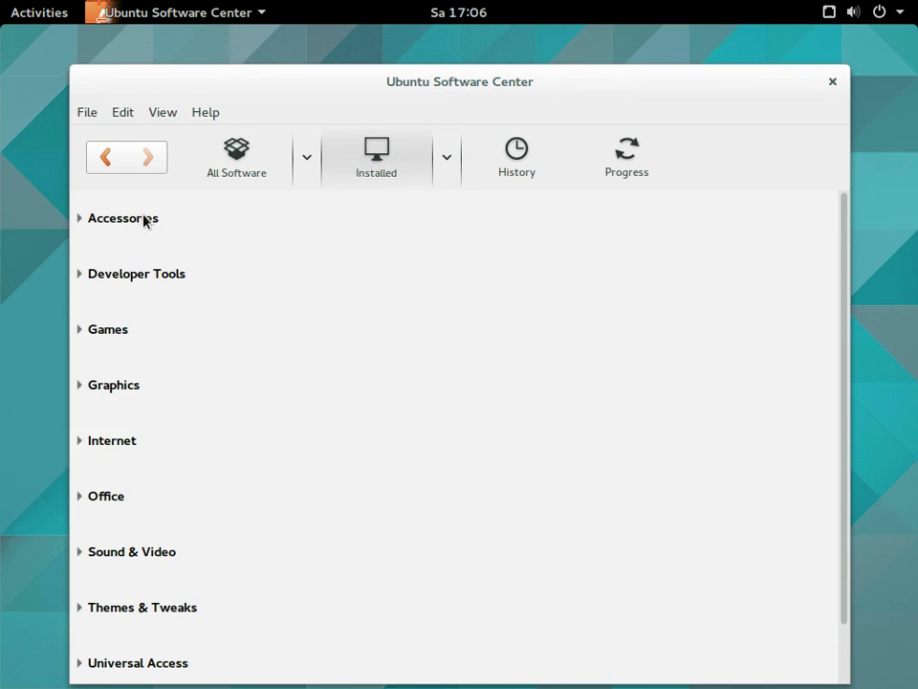
click(133, 219)
scroll(139, 310, down, 10)
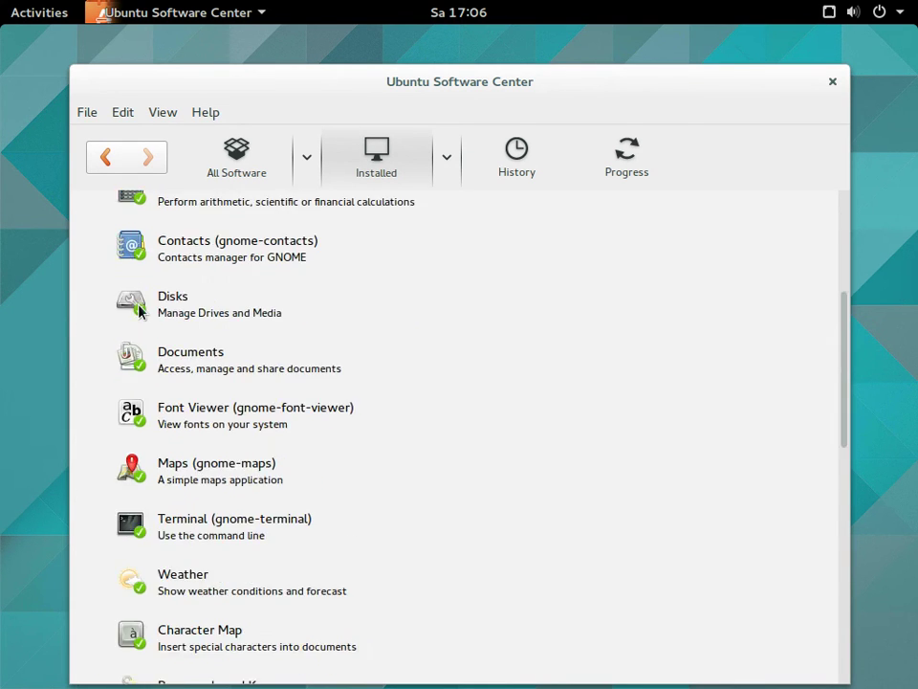
scroll(139, 311, down, 5)
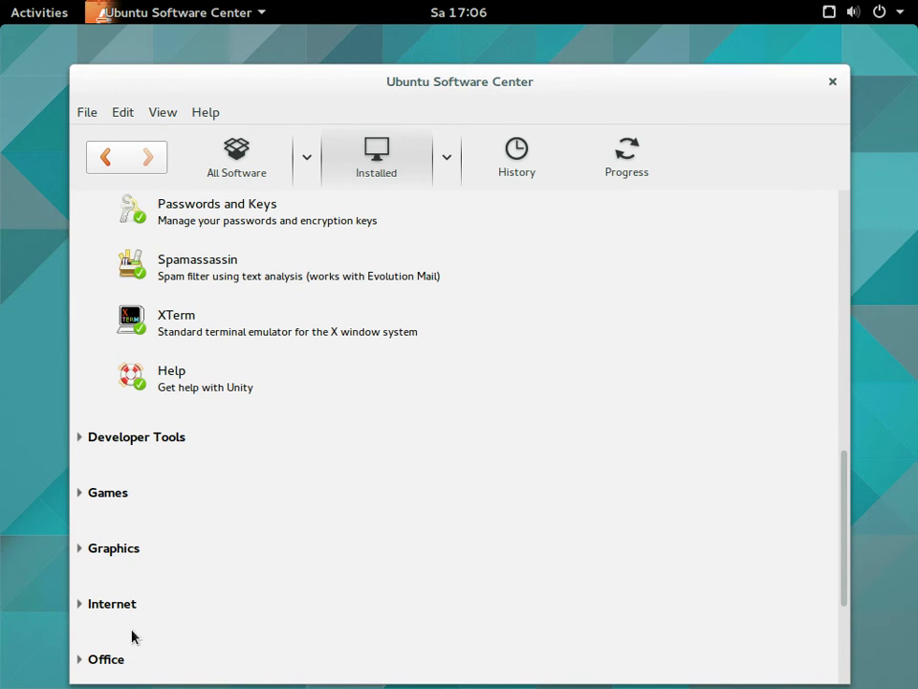
click(105, 662)
click(123, 605)
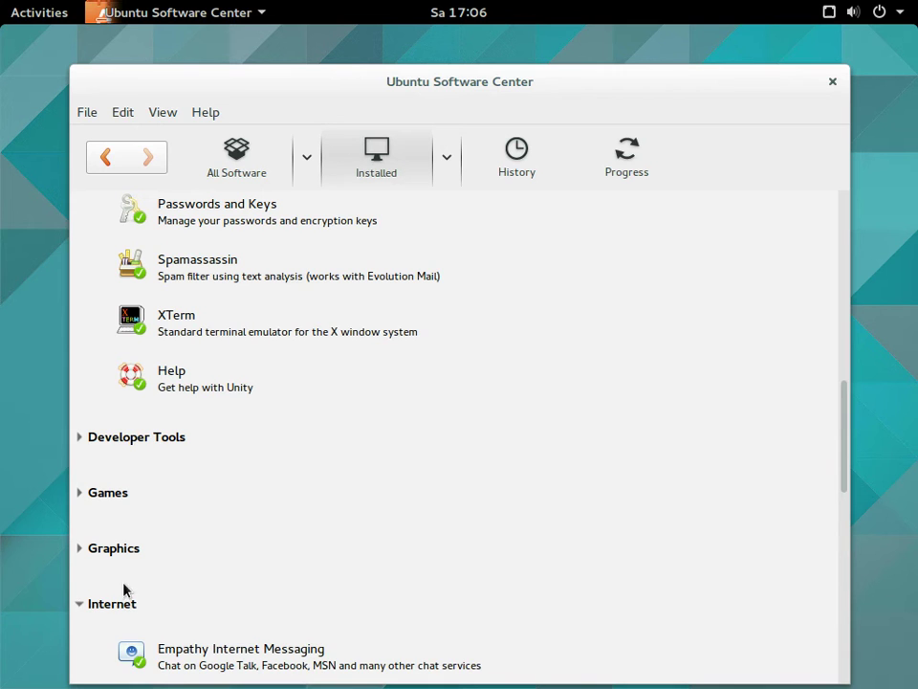
click(112, 548)
click(109, 492)
click(106, 437)
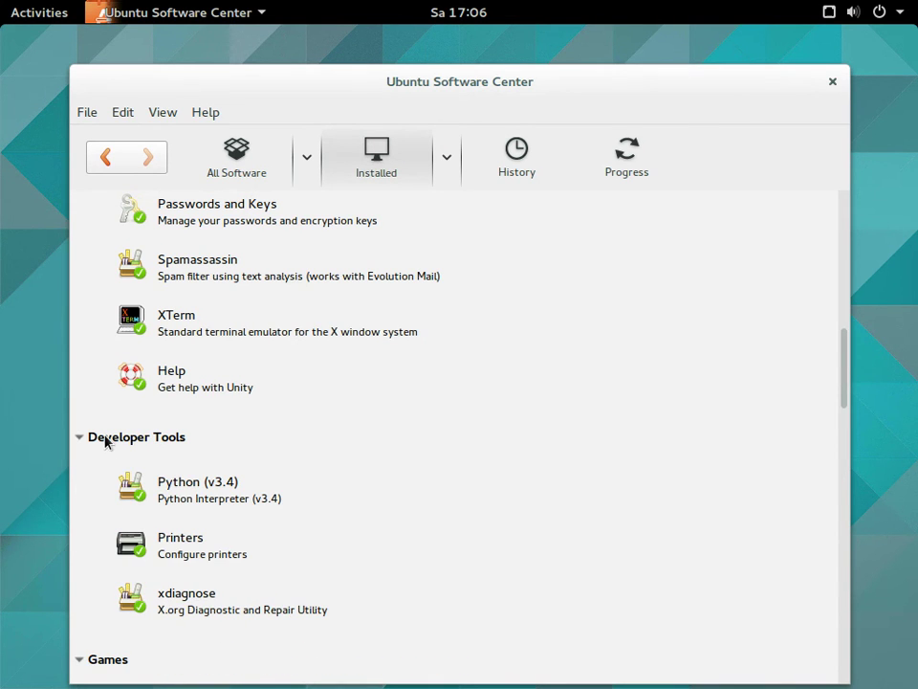
Expand the Uncategorized, Universal Access, Themes & Tweaks and Sound & Video categories
scroll(228, 433, down, 3)
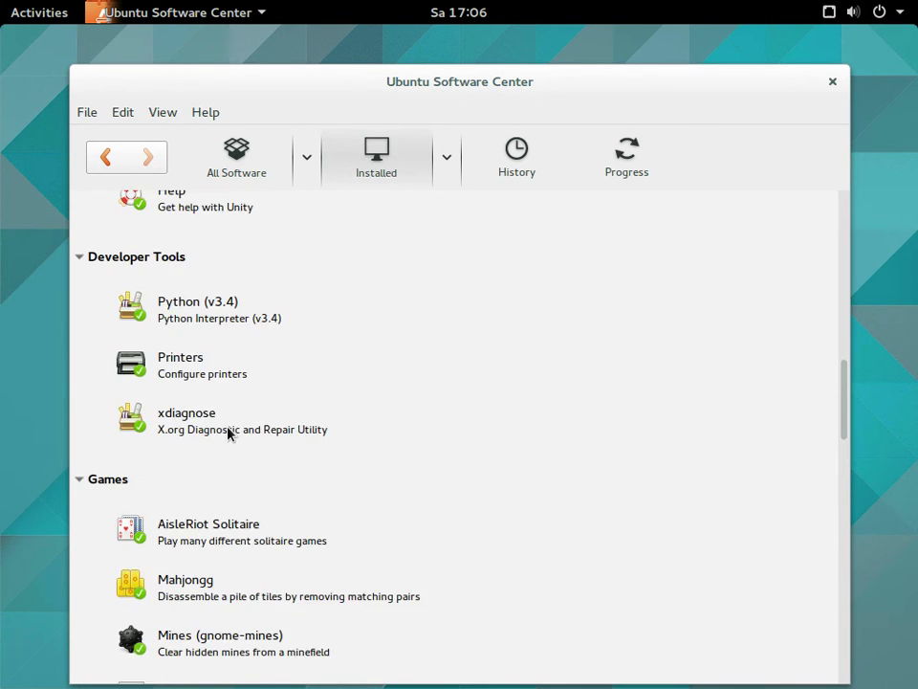
scroll(228, 433, down, 4)
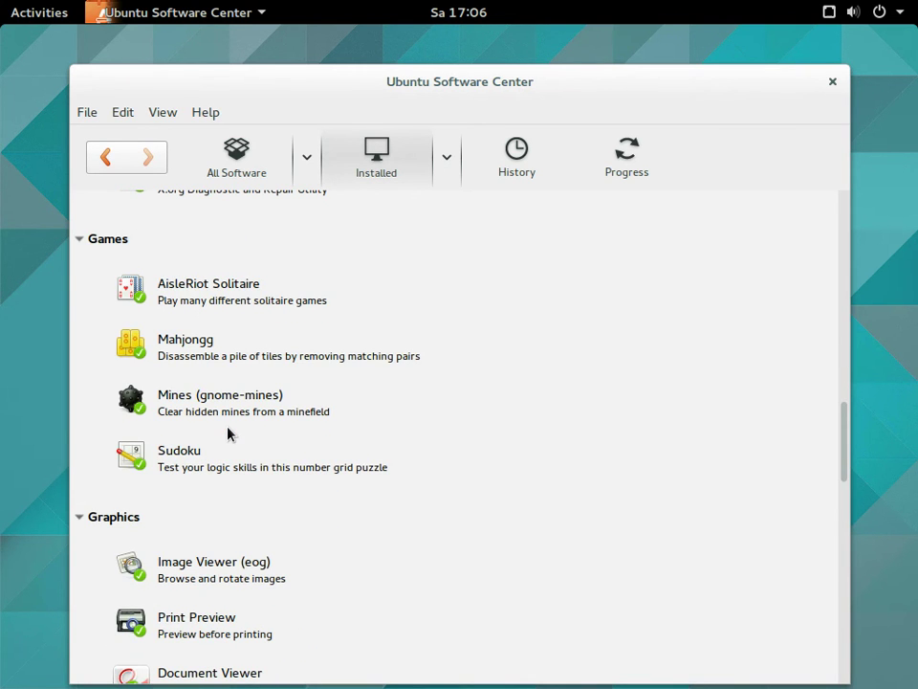
scroll(227, 433, down, 4)
scroll(228, 433, down, 4)
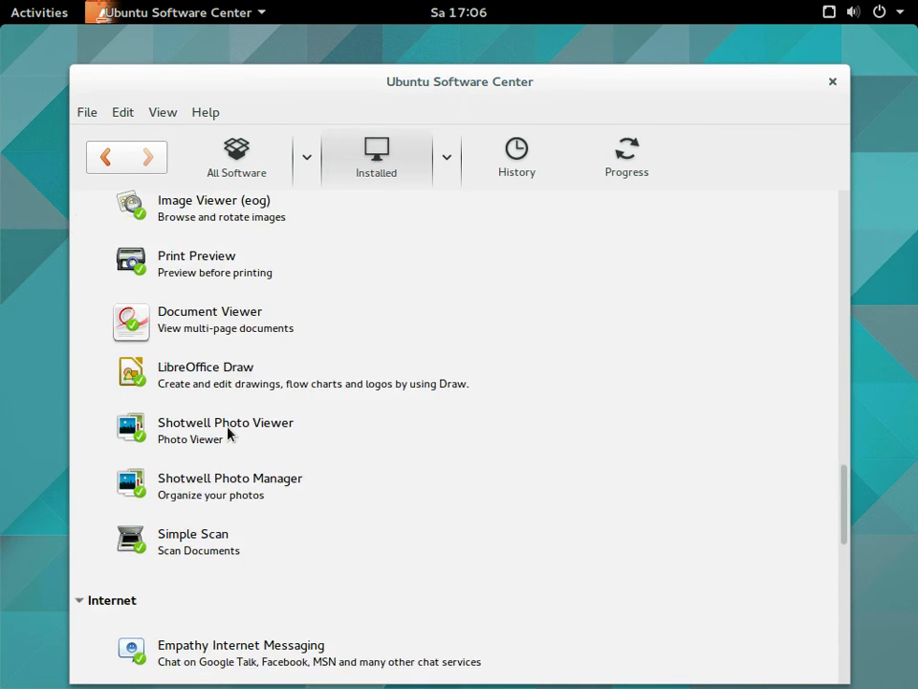
scroll(227, 433, down, 6)
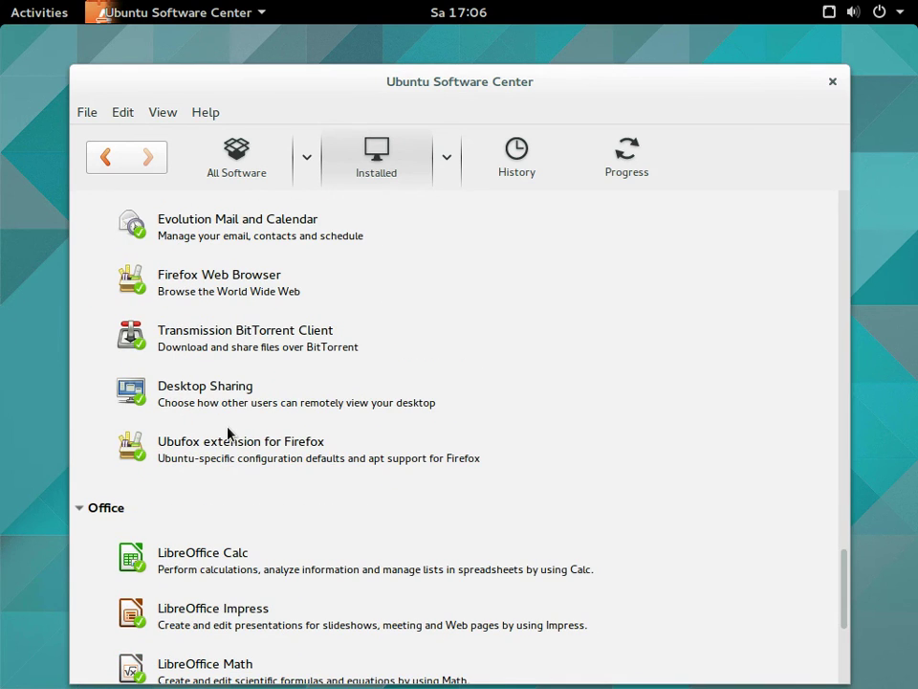
scroll(228, 433, down, 5)
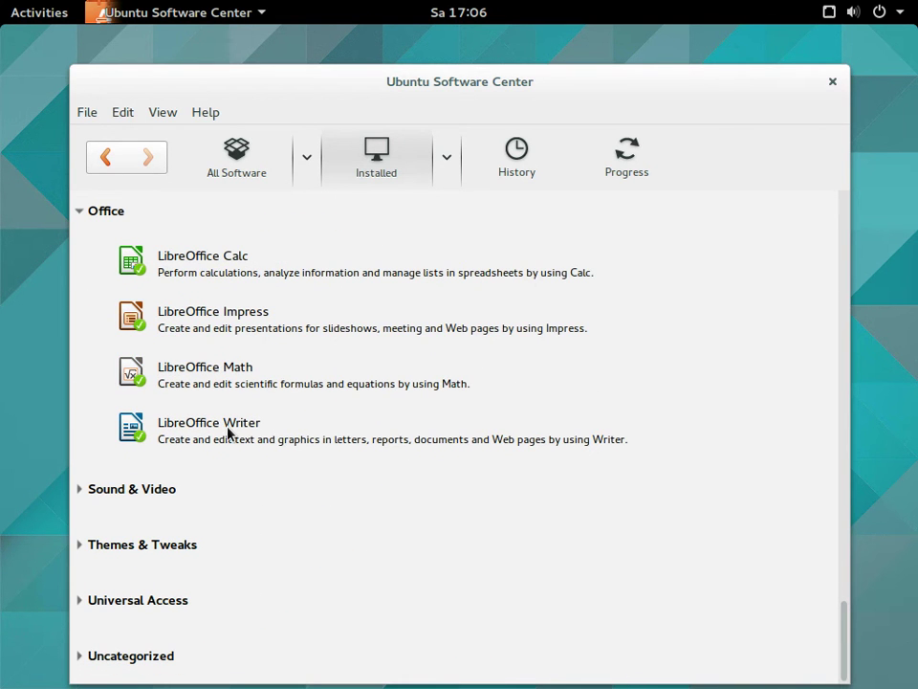
click(95, 656)
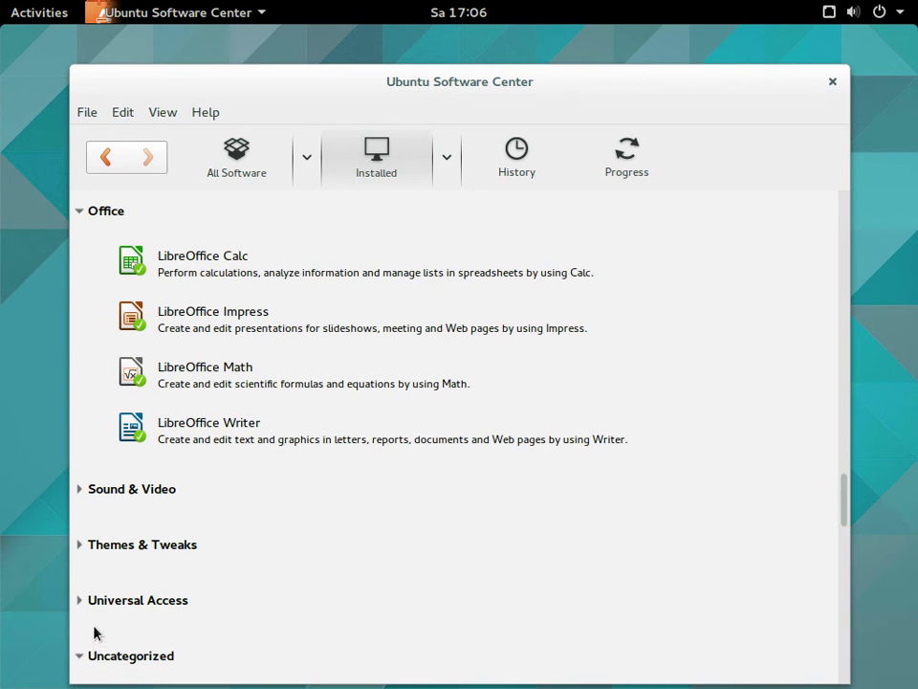
click(96, 603)
click(104, 546)
click(103, 493)
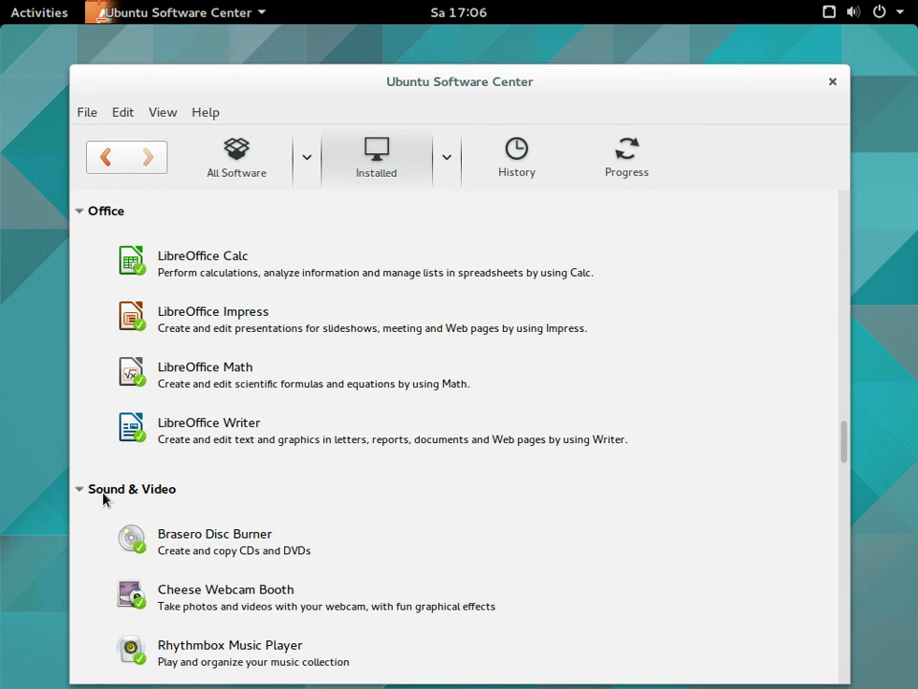
Scroll through the expanded categories down to the last Uncategorized apps
scroll(350, 410, down, 5)
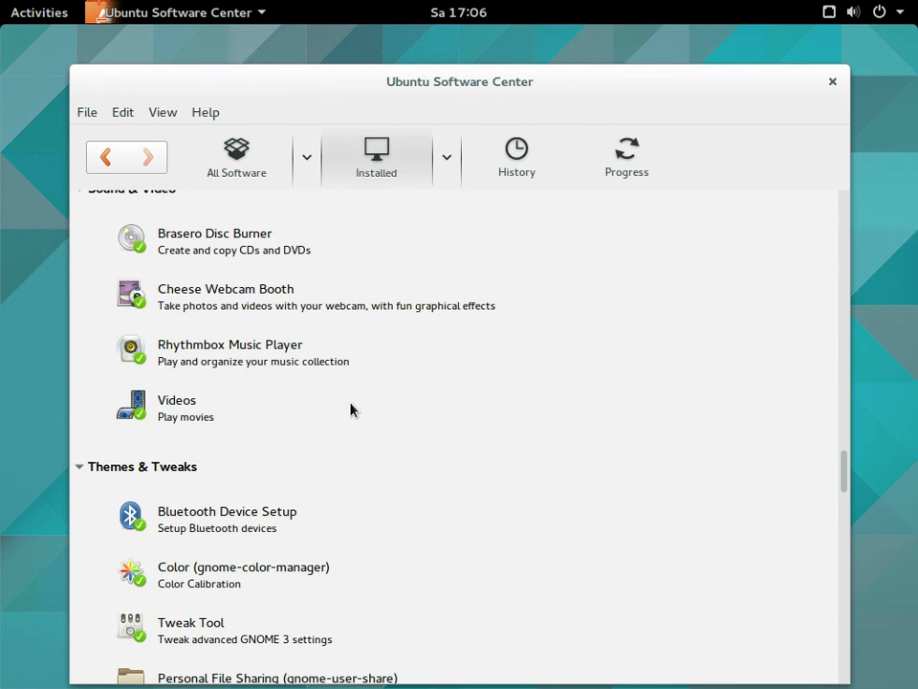
scroll(375, 427, down, 6)
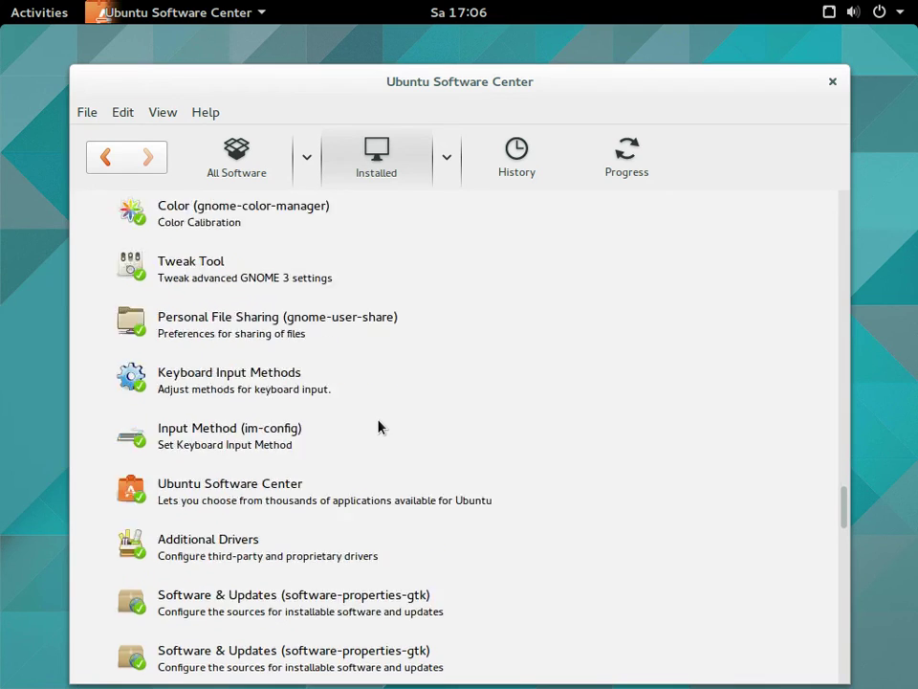
scroll(378, 427, down, 2)
scroll(378, 427, down, 5)
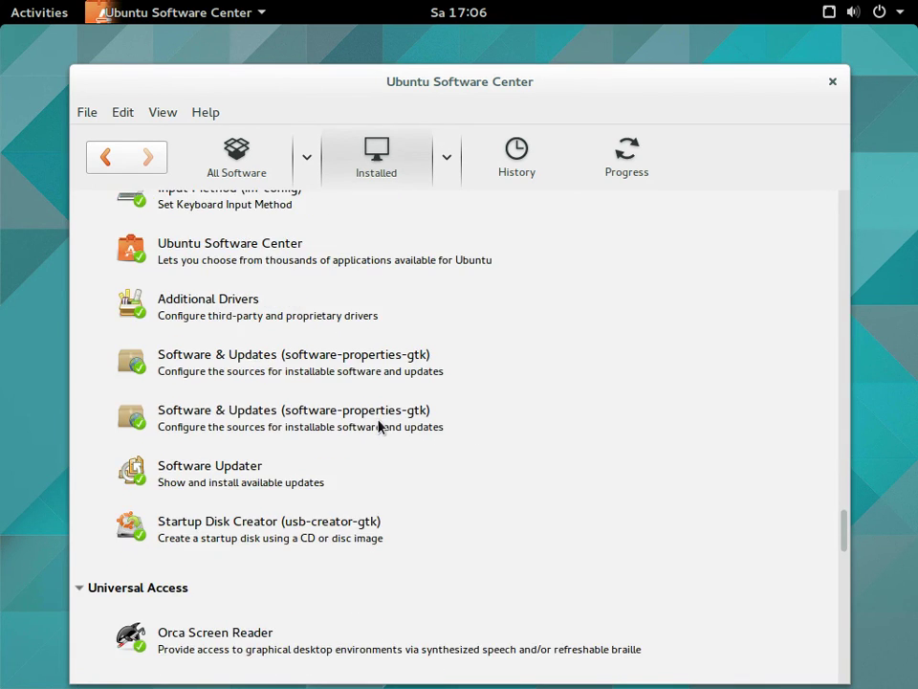
scroll(378, 427, down, 5)
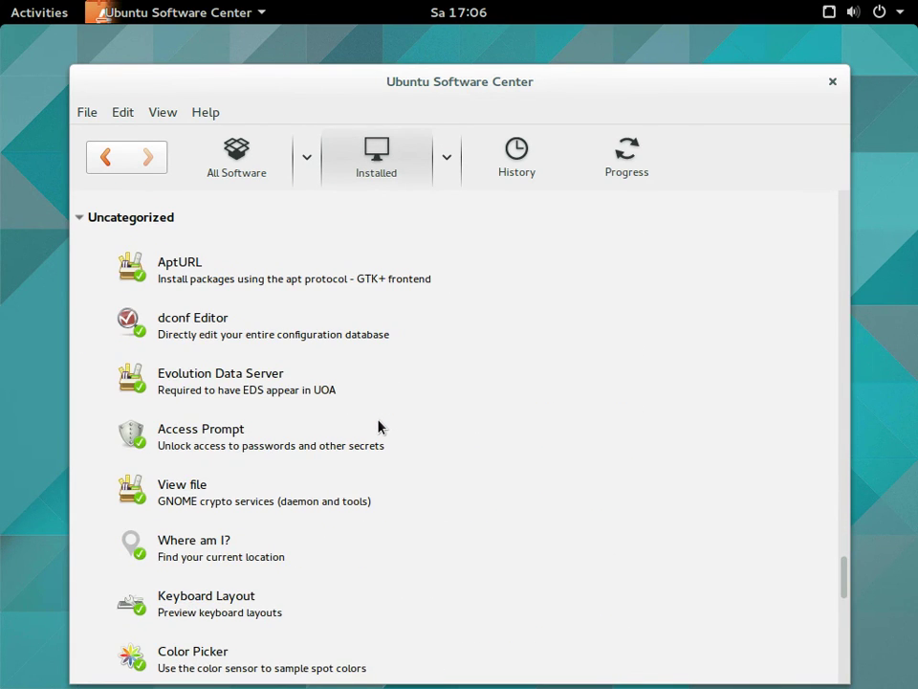
scroll(378, 426, down, 5)
scroll(378, 426, down, 6)
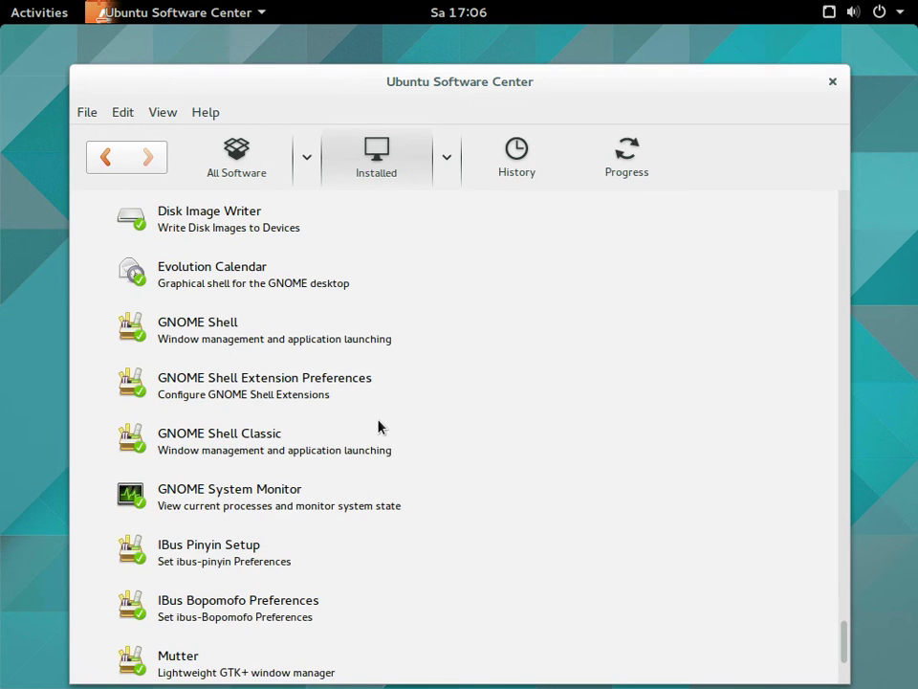
scroll(378, 426, down, 3)
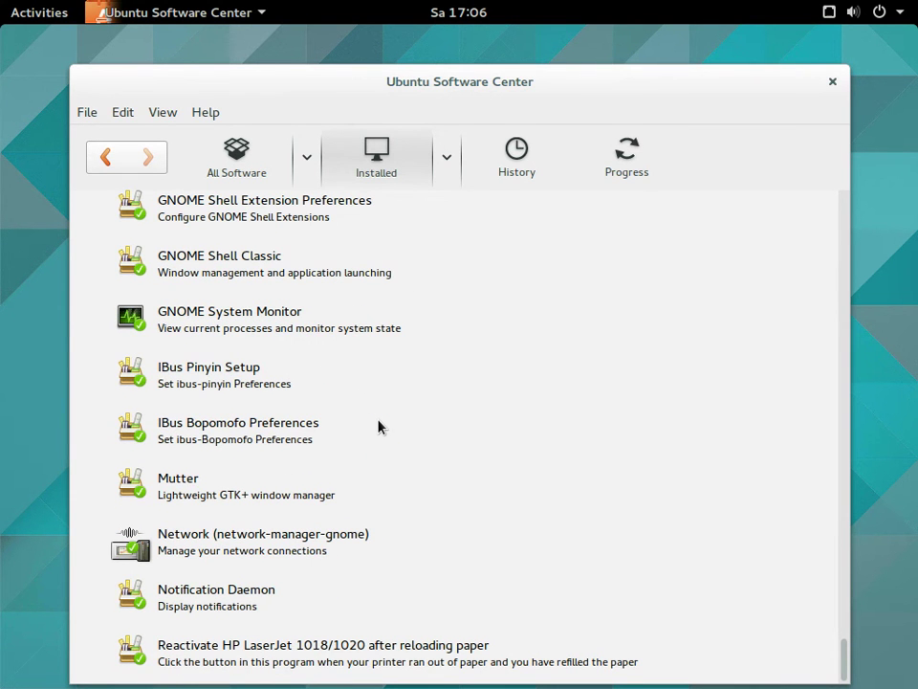
Browse all software, listing all 295 Developer Tools, then return to the main store page
click(236, 156)
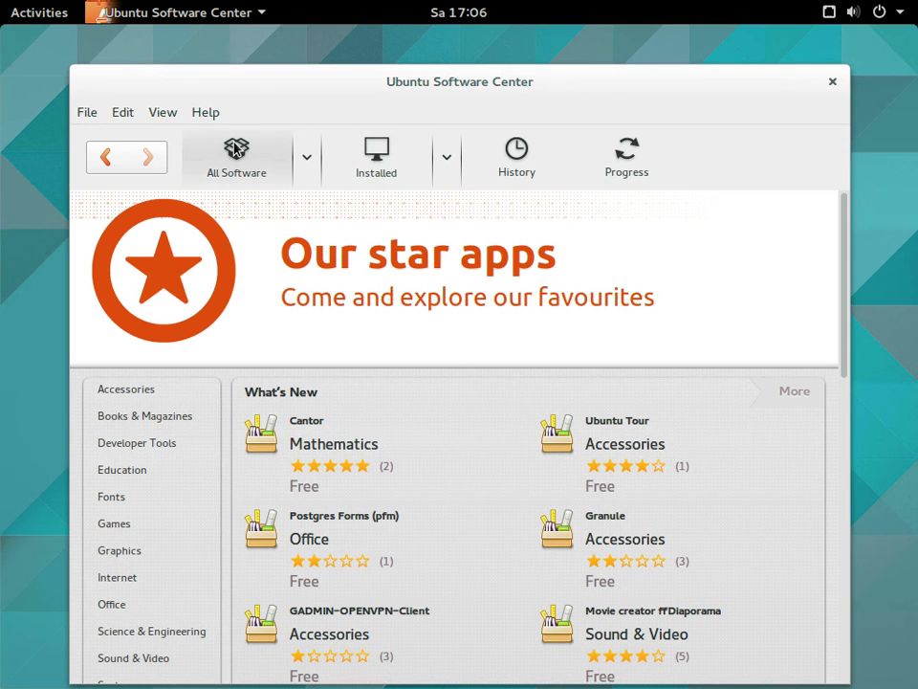
click(159, 443)
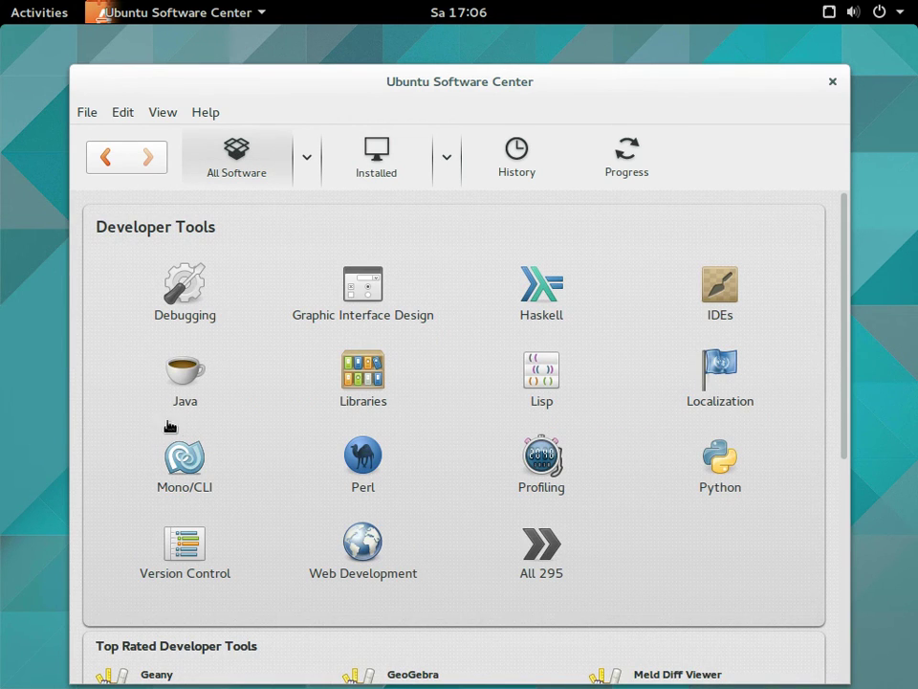
click(531, 554)
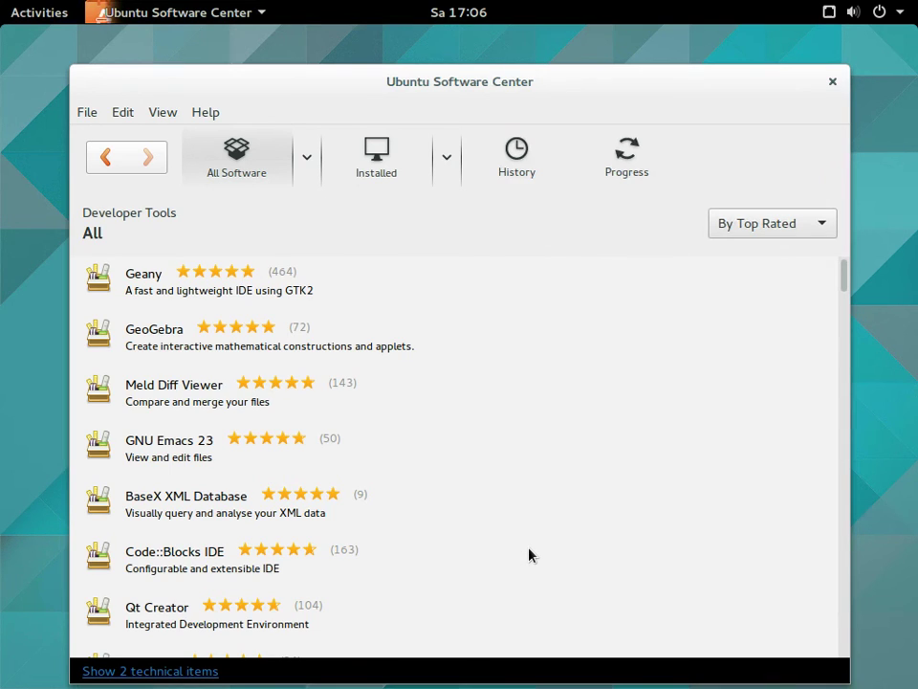
scroll(413, 514, down, 2)
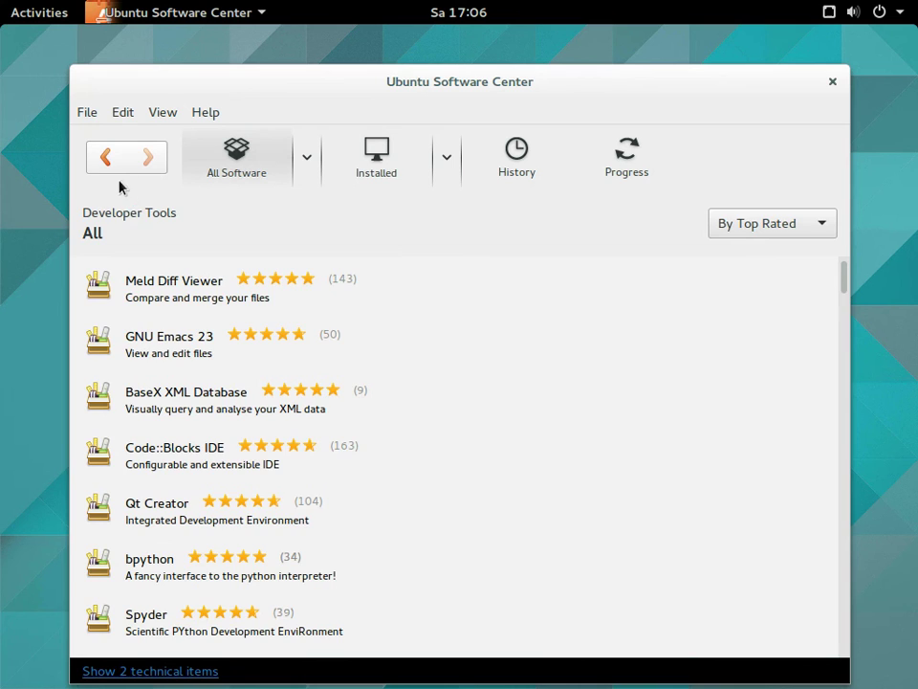
click(107, 163)
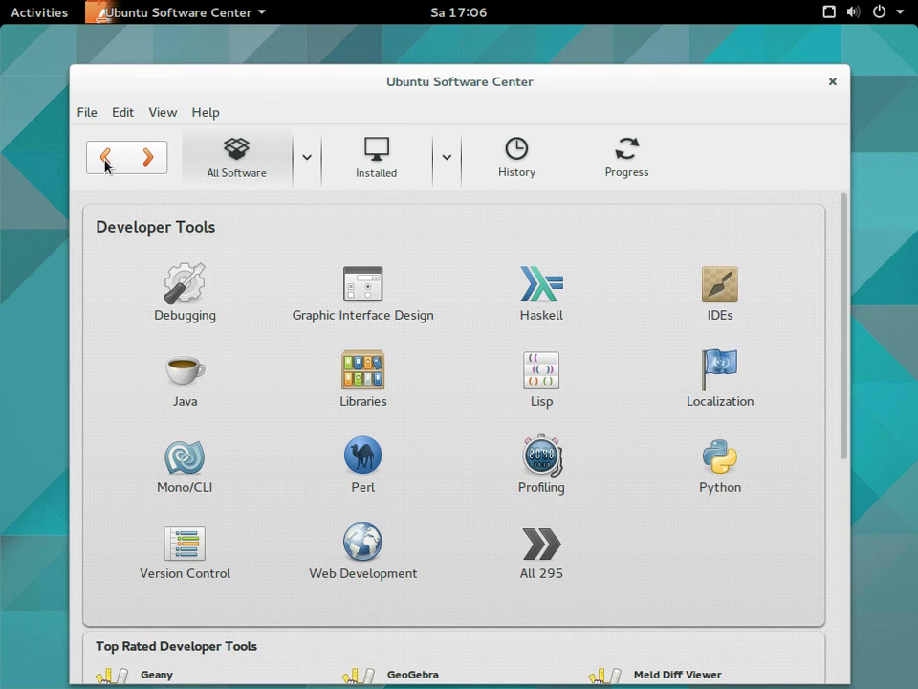
click(106, 163)
scroll(572, 486, down, 3)
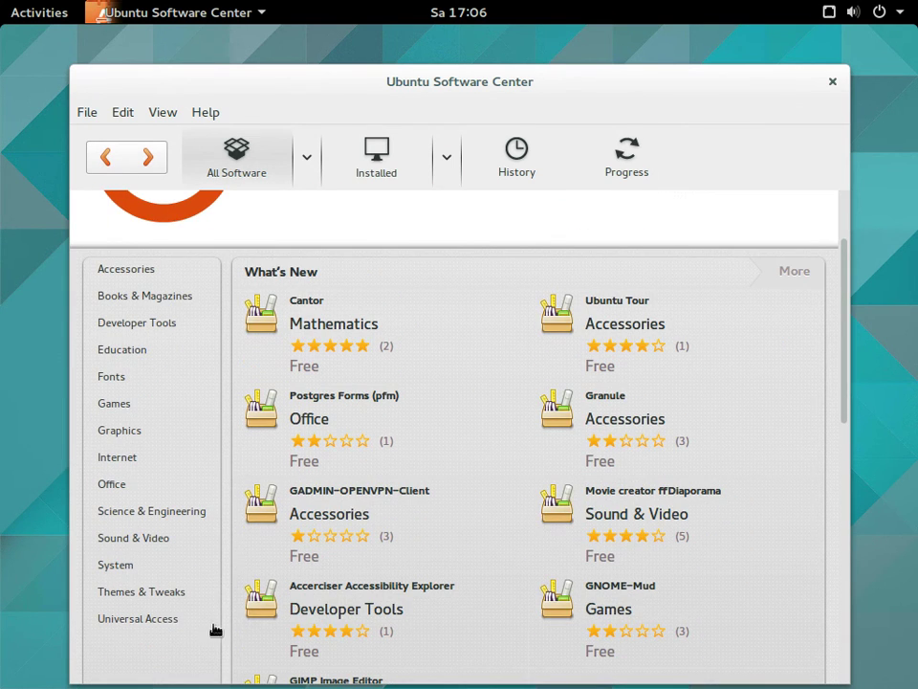
View the Universal Access and Office categories and the History page, then close Software Center
click(153, 618)
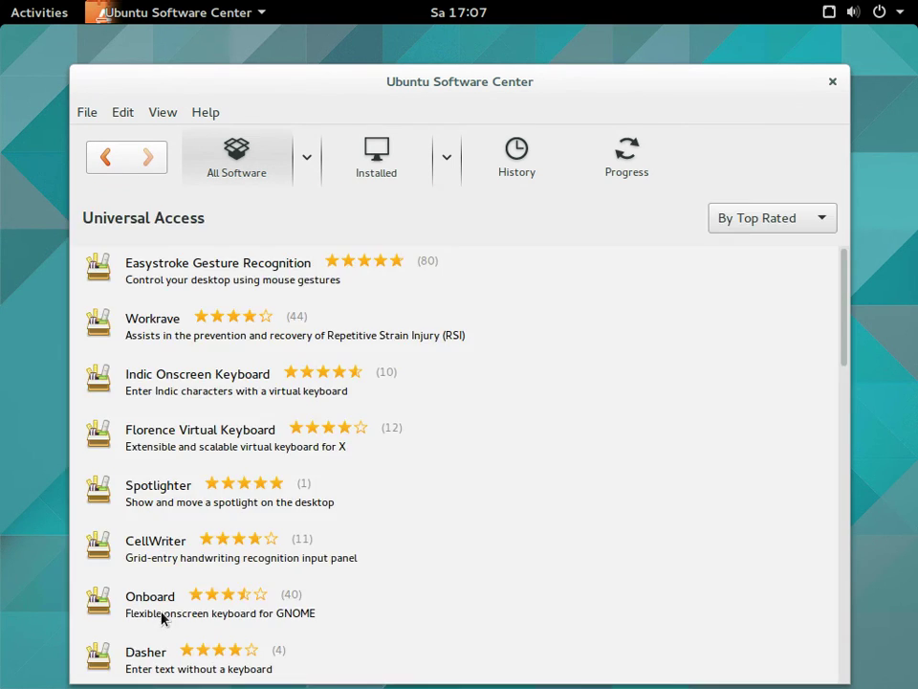
click(99, 160)
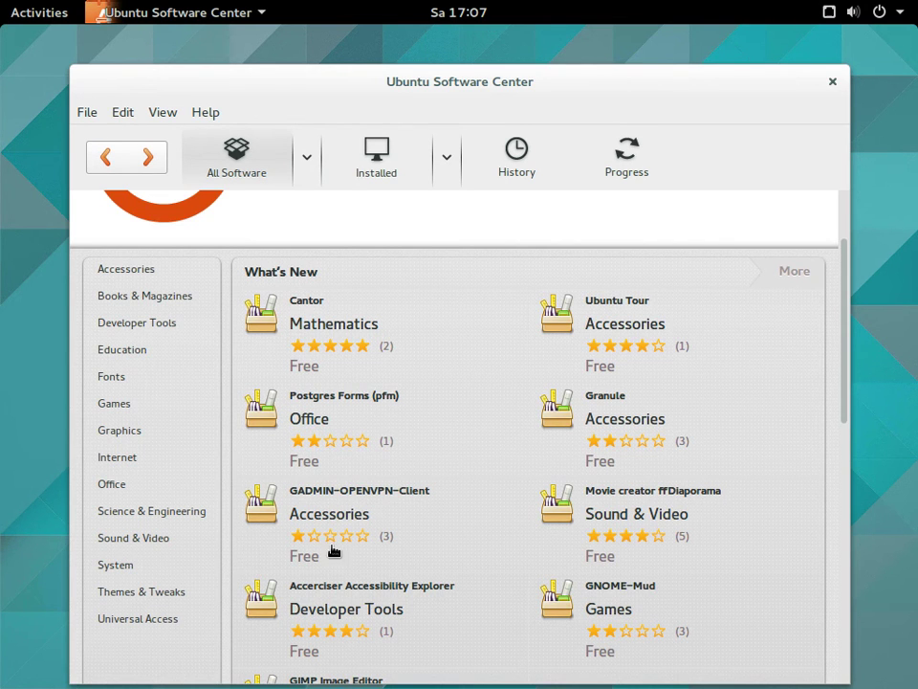
click(113, 490)
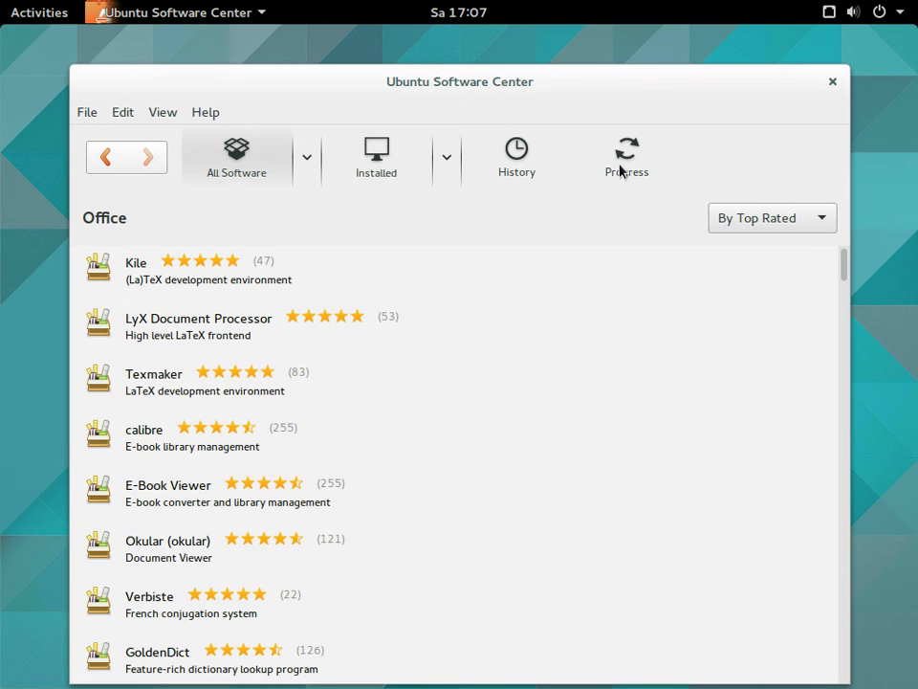
click(526, 166)
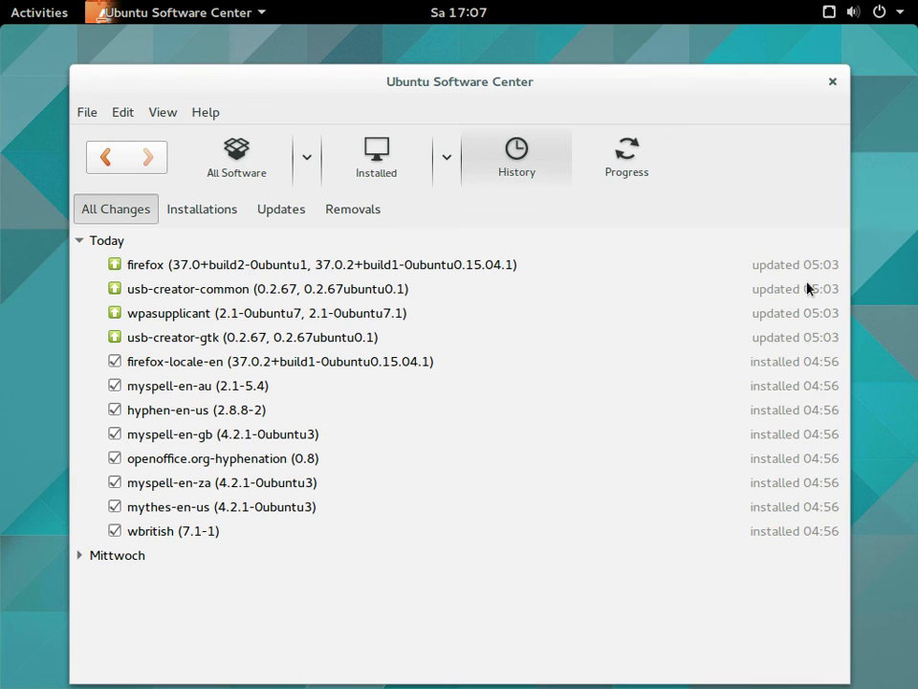
click(832, 82)
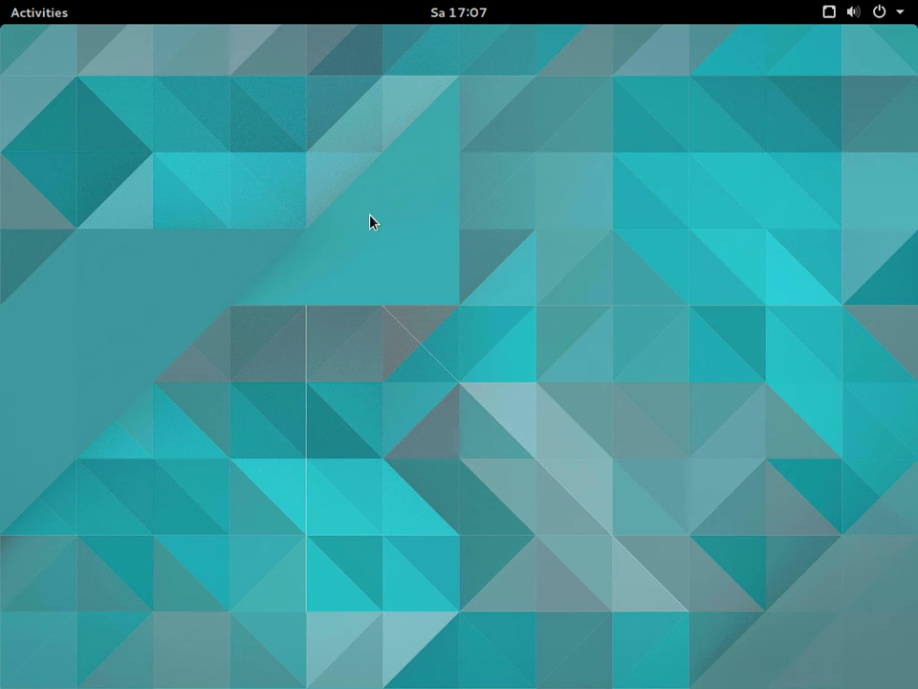
Launch the Weather app from the application grid
click(39, 19)
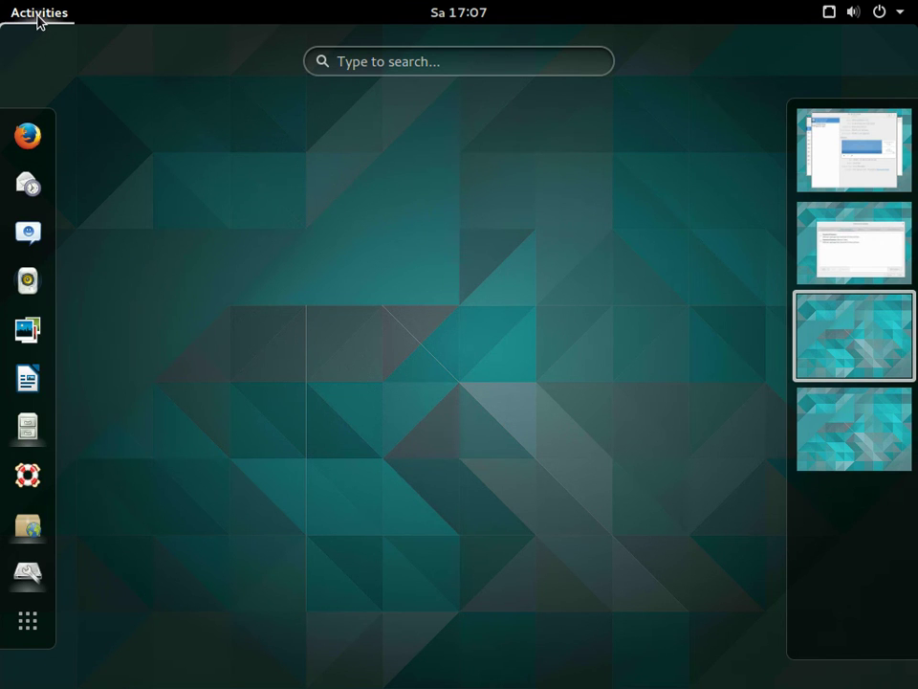
click(36, 615)
scroll(474, 352, down, 2)
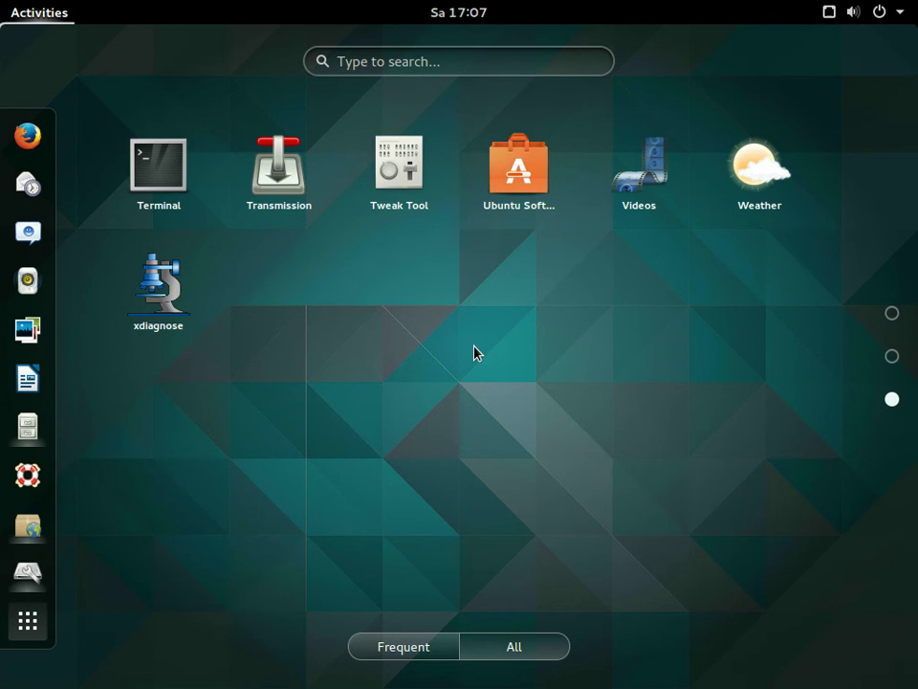
click(757, 181)
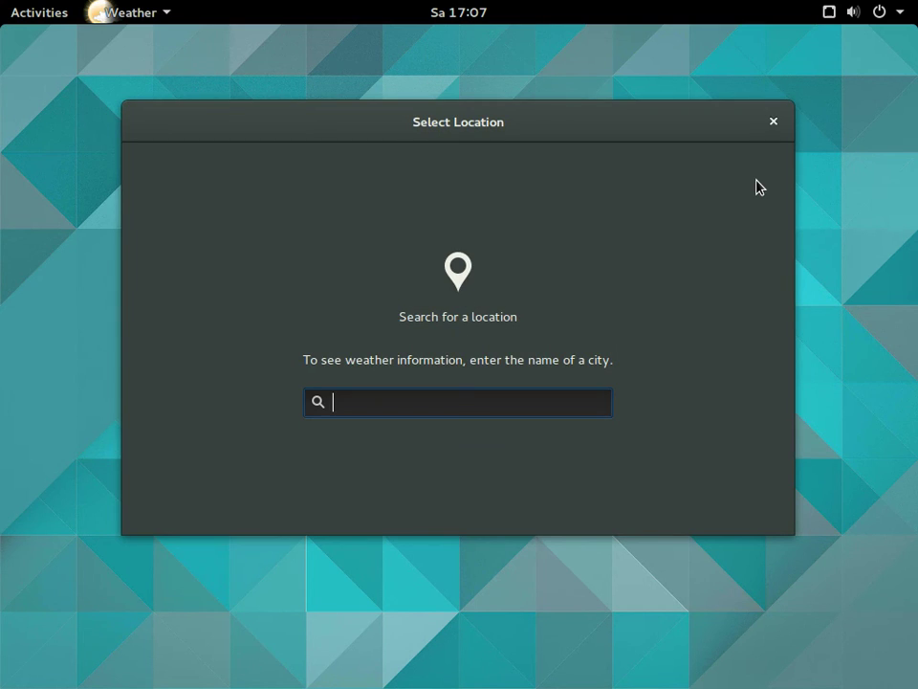
Search Weather locations, trying 'berlin' and then browsing the 'e' city suggestions
text(berlin)
key(BackSpace)
key(BackSpace)
key(BackSpace)
key(BackSpace)
key(BackSpace)
key(BackSpace)
text(e)
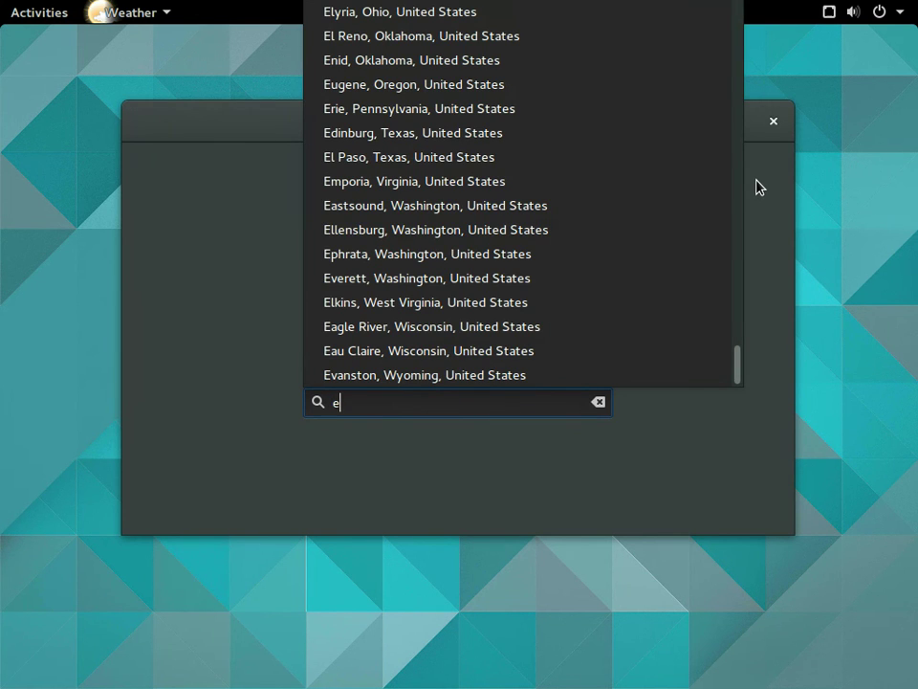
key(Up)
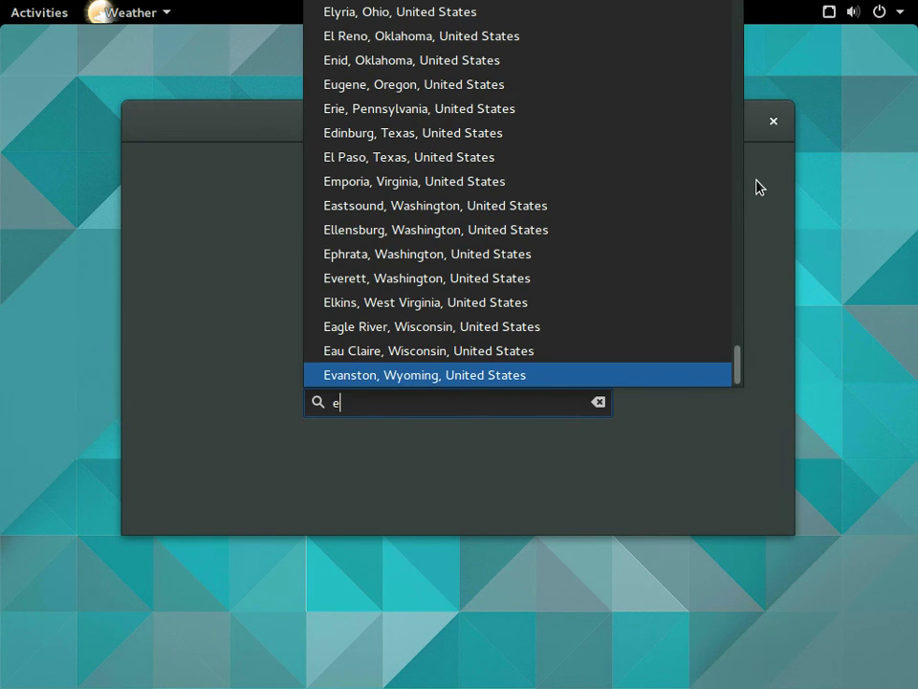
key(Up)
key(Up)
key(Up)
key(Up)
key(Up)
key(Up)
key(Up)
key(Up)
key(Up)
key(Up)
key(Up)
key(Up)
key(Up)
key(Up)
key(Up)
key(Up)
key(Up)
key(Up)
key(Up)
key(Up)
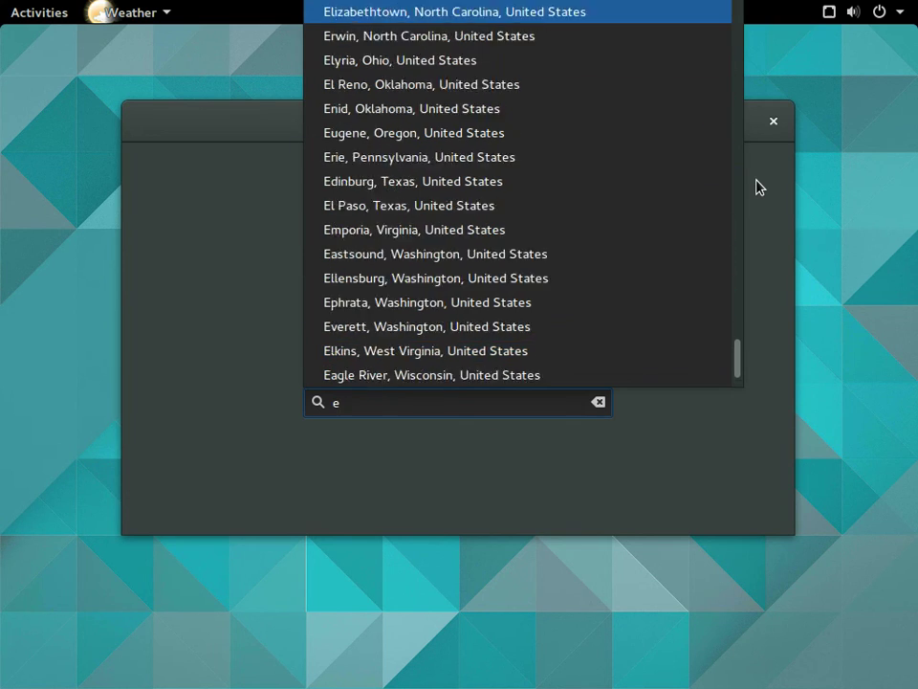
key(Up)
key(Up)
key(Up)
key(Up)
key(Up)
key(Up)
key(Up)
key(Up)
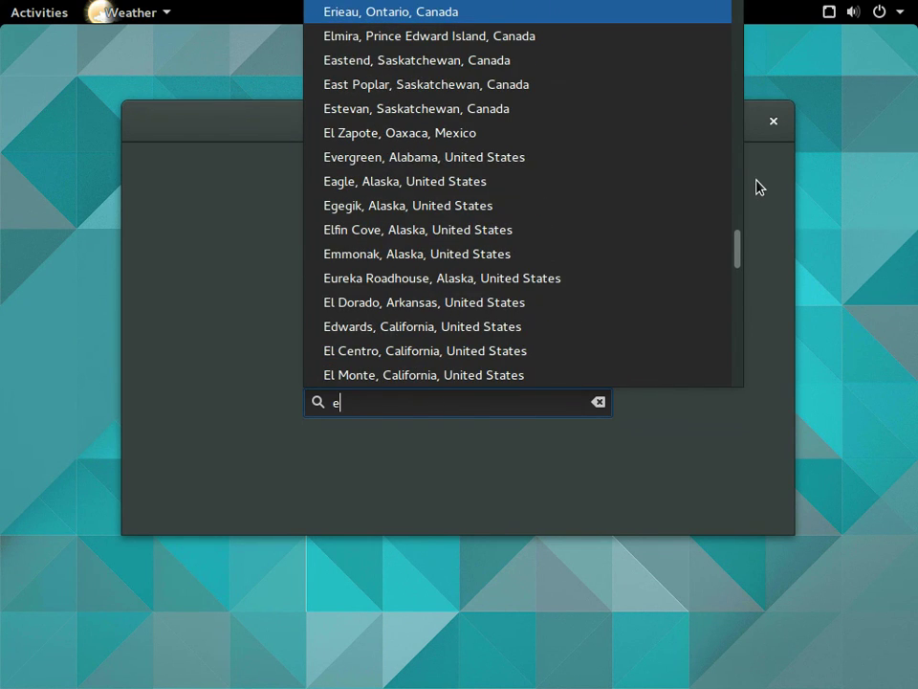
Search 'b' cities, pick Big Piney, Wyoming for the forecast, then close Weather
key(BackSpace)
text(b)
key(Up)
key(Up)
key(Up)
key(Up)
key(Up)
key(Up)
key(Up)
key(Up)
key(Up)
key(Up)
key(Up)
key(Up)
key(Up)
key(Up)
key(Up)
key(Up)
key(Up)
key(Up)
key(Up)
key(Up)
key(Up)
key(Up)
key(Up)
key(Up)
key(Up)
key(Up)
key(Up)
key(Up)
key(Up)
key(Up)
key(Up)
key(Up)
key(Up)
key(Up)
key(Up)
key(Up)
key(Up)
key(Up)
key(Up)
key(Up)
key(Up)
key(Up)
key(Up)
key(Up)
key(Up)
key(Up)
key(Up)
key(Up)
key(Up)
key(Up)
key(Up)
key(Up)
key(Up)
key(Up)
key(Up)
key(Up)
key(Up)
key(Up)
key(Up)
key(Up)
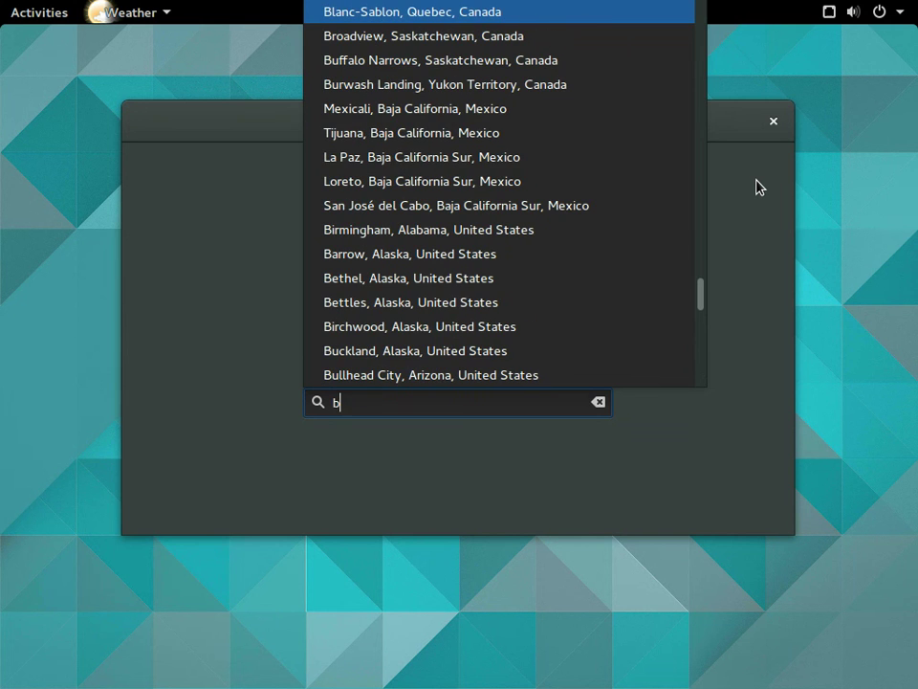
key(Down)
key(Down)
key(Down)
key(Down)
key(Down)
key(Down)
key(Down)
key(Down)
key(Down)
key(Down)
key(Down)
key(Down)
key(Down)
key(Down)
key(Down)
key(Down)
key(Down)
key(Down)
key(Down)
key(Down)
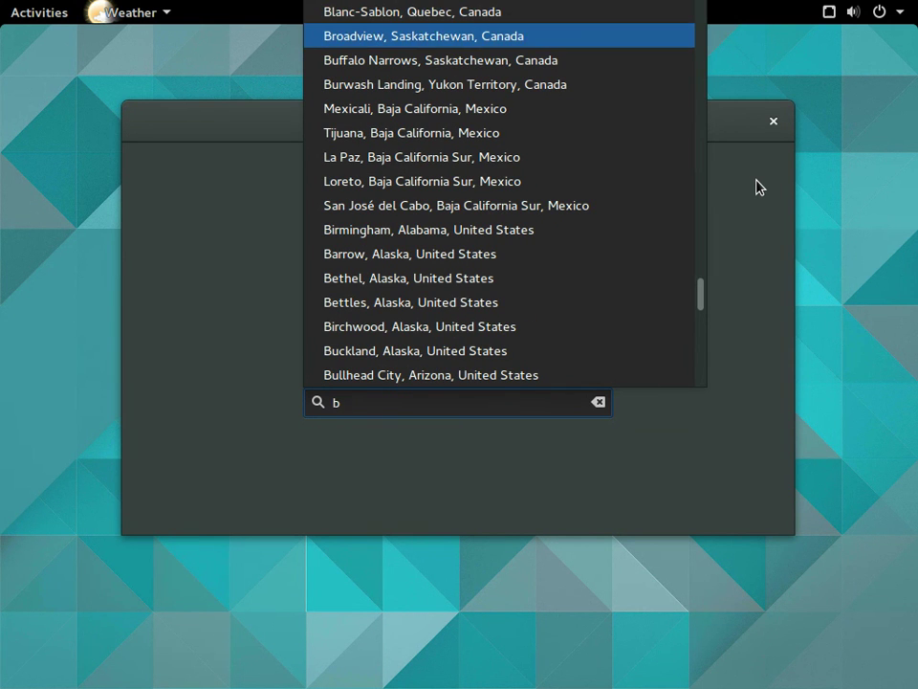
text(\)
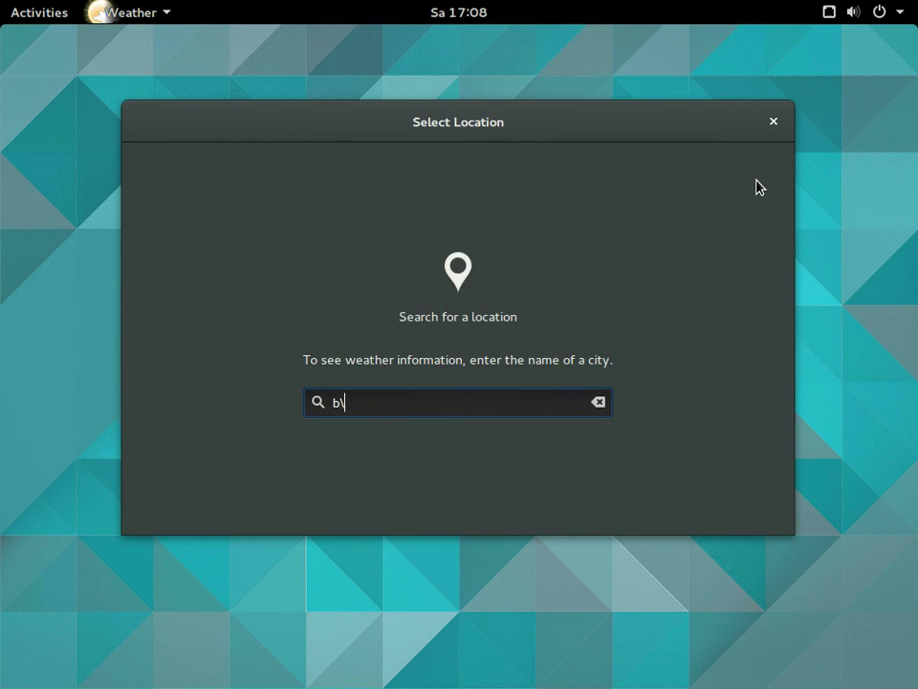
key(BackSpace)
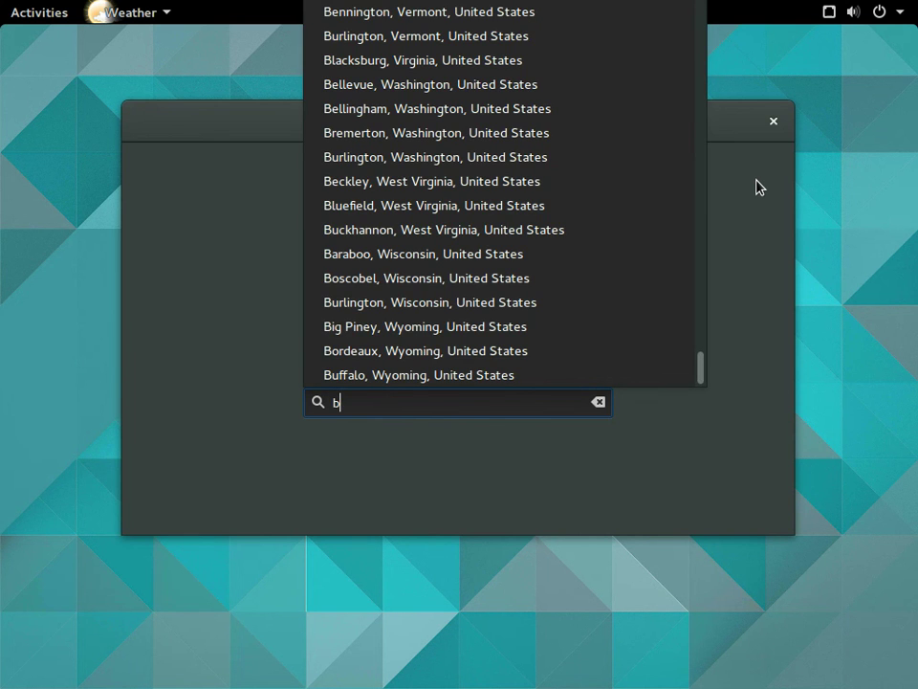
click(480, 328)
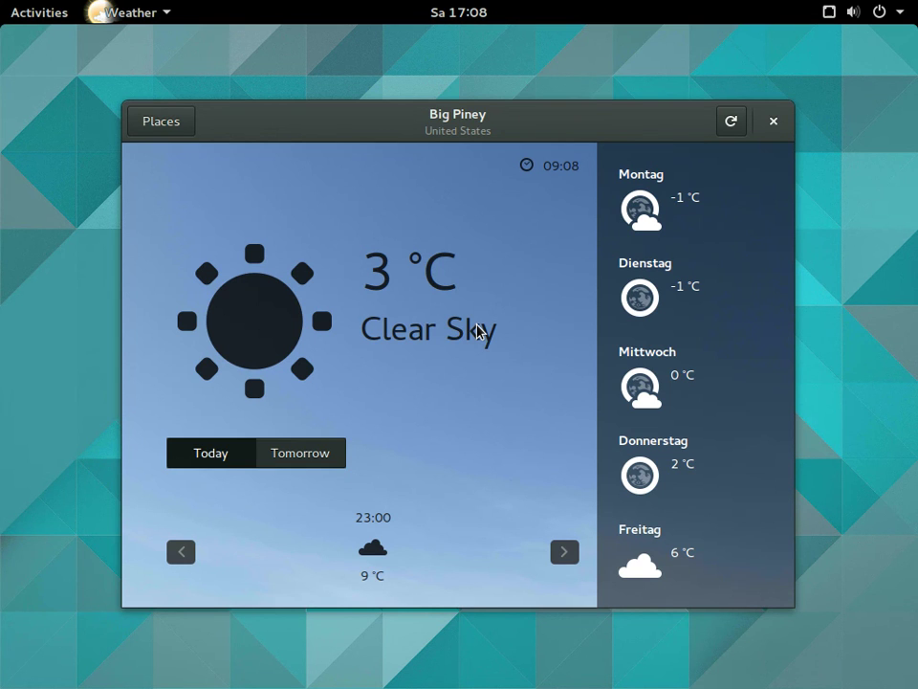
click(770, 123)
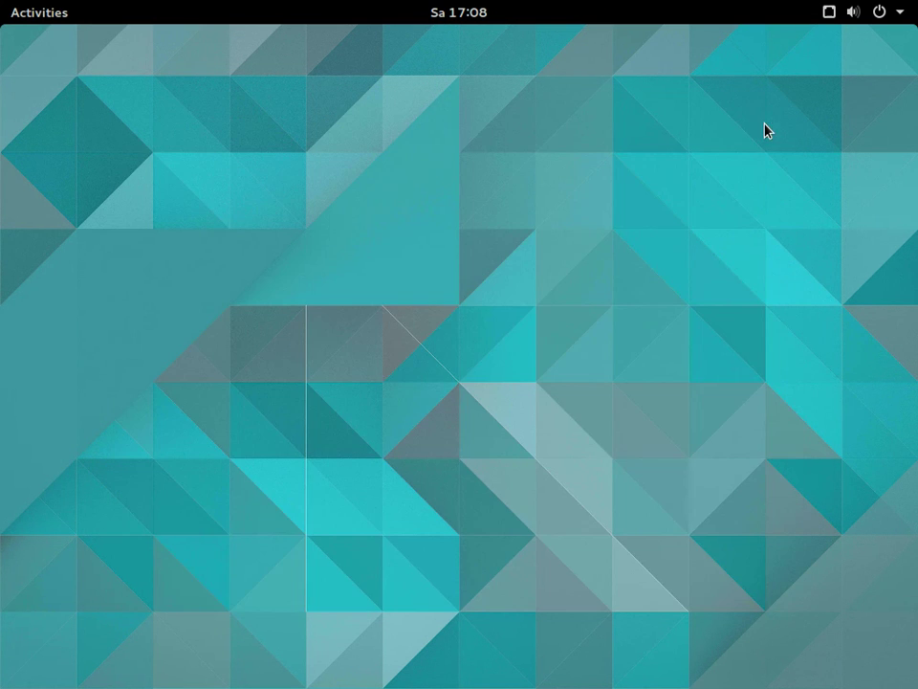
Show the application grid and flip through its pages
click(27, 18)
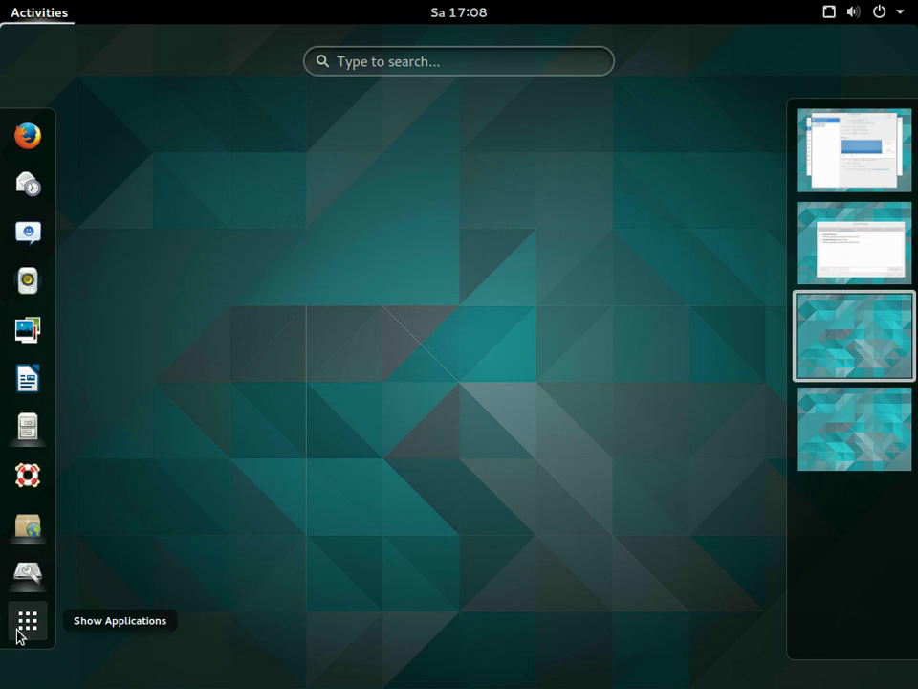
click(17, 636)
scroll(513, 383, down, 2)
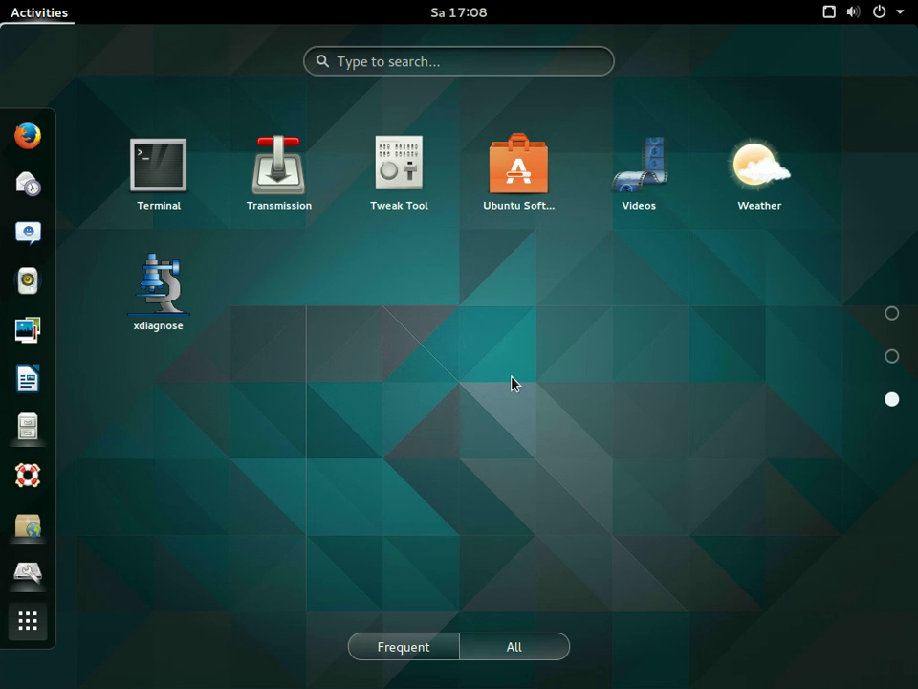
scroll(513, 383, up, 2)
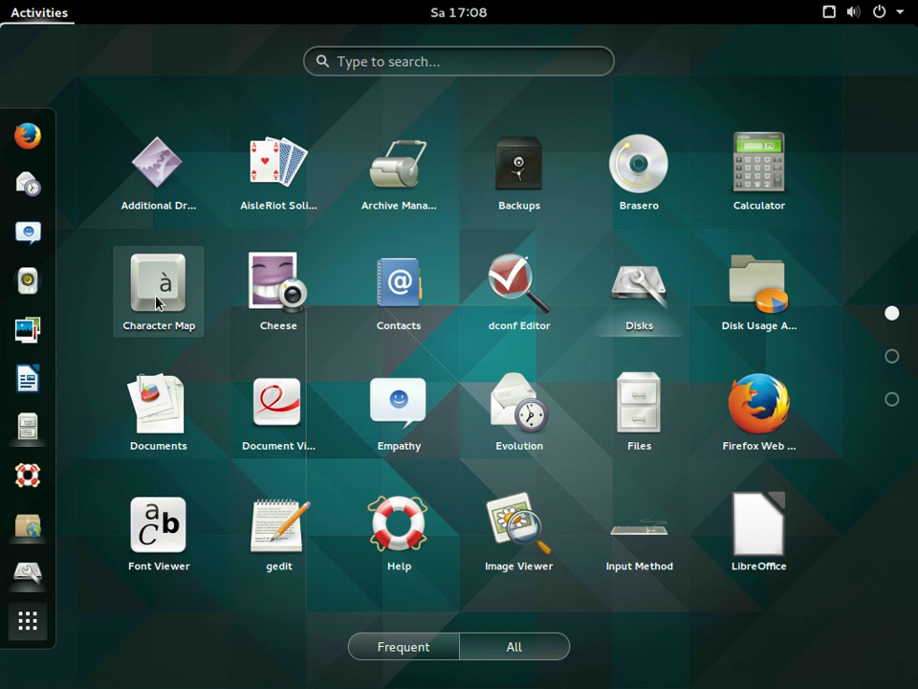
Try overview searches for 'd', 'a', 'b' and 'of', clearing each one
click(394, 58)
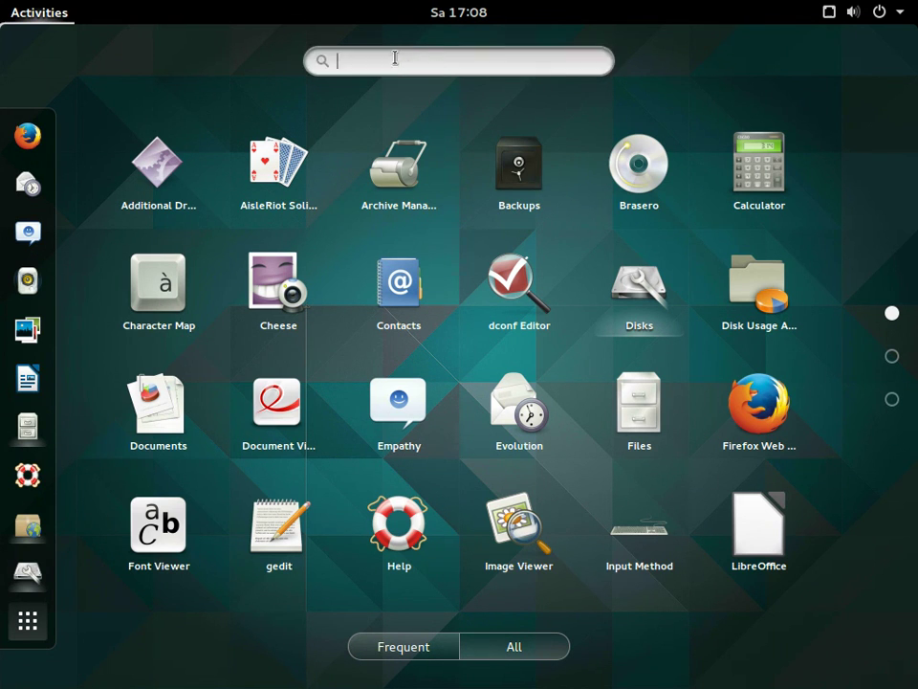
text(d)
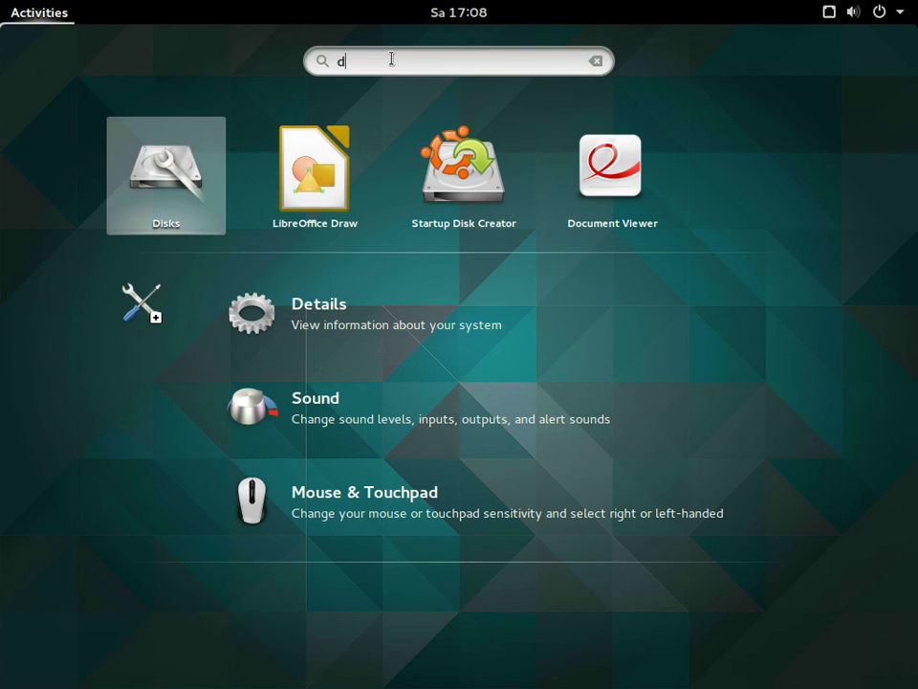
key(BackSpace)
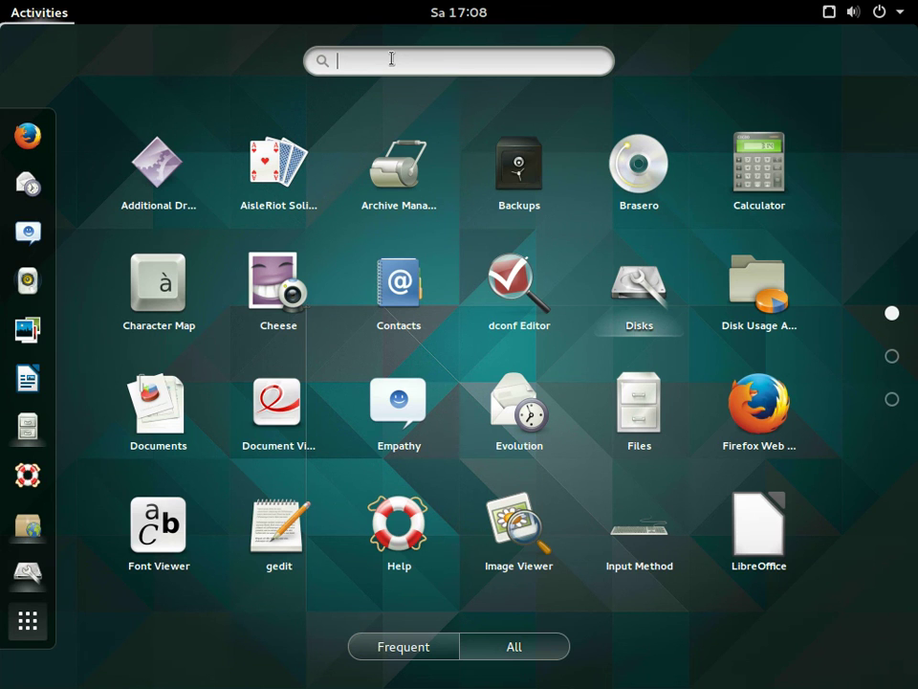
text(a)
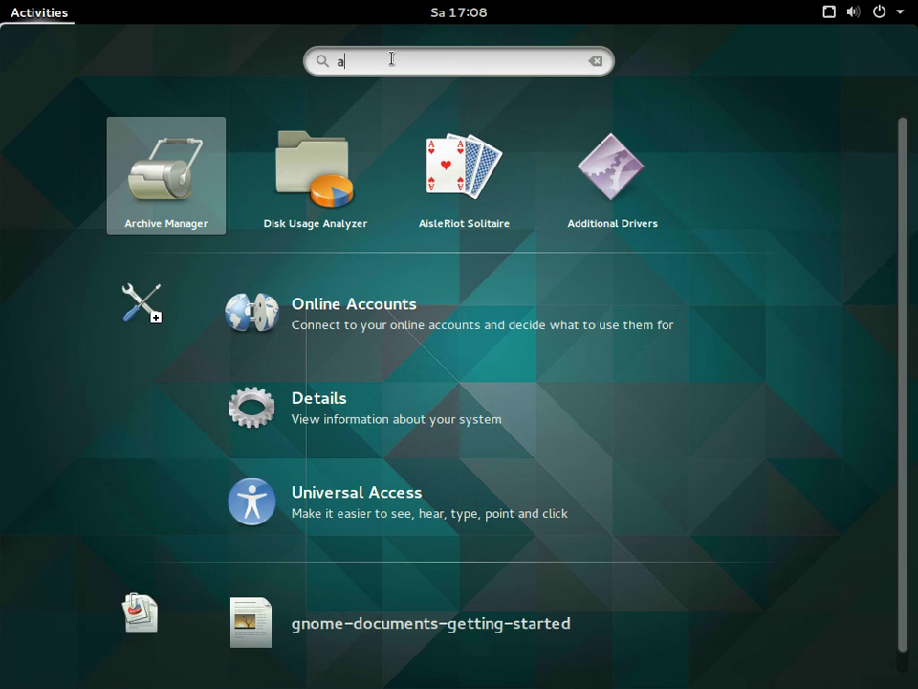
key(BackSpace)
text(b)
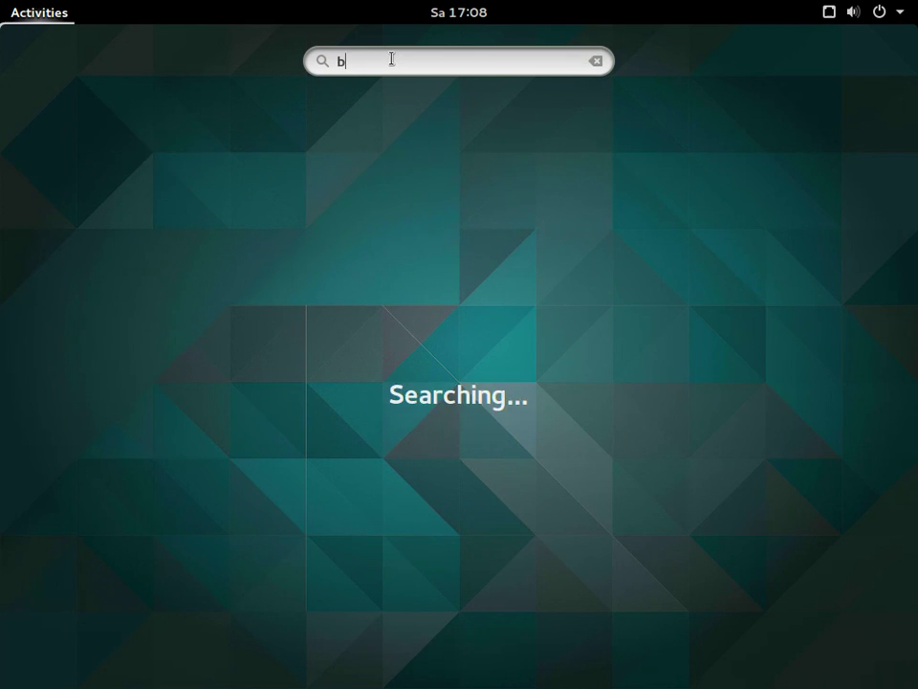
key(BackSpace)
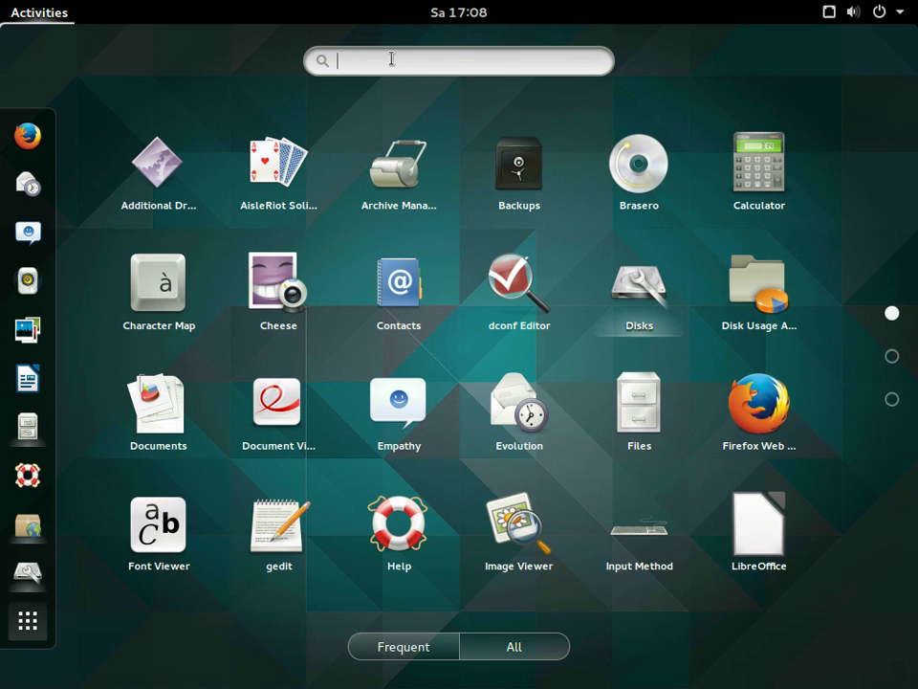
text(of)
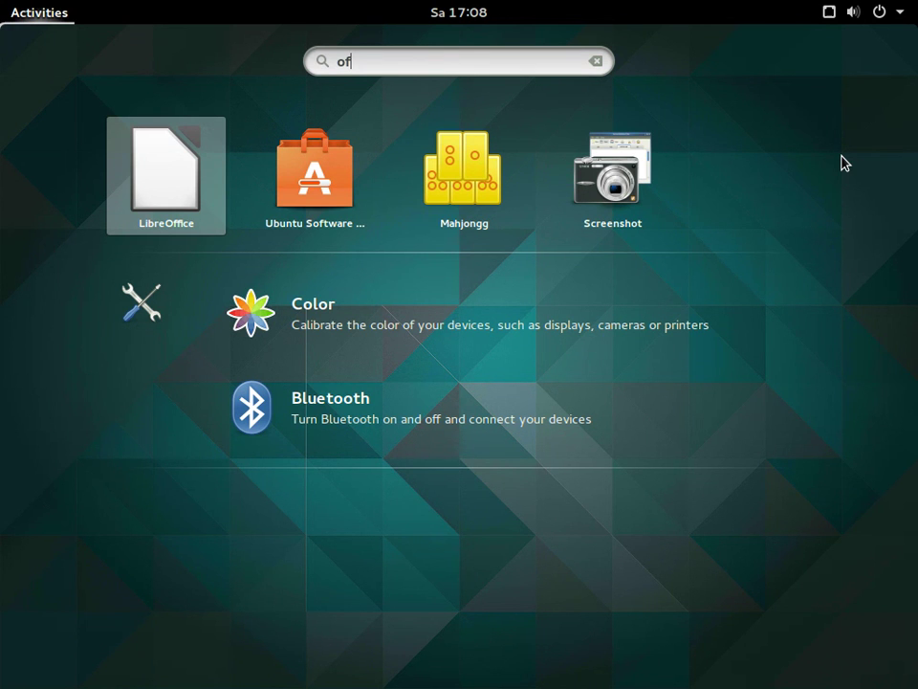
key(Escape)
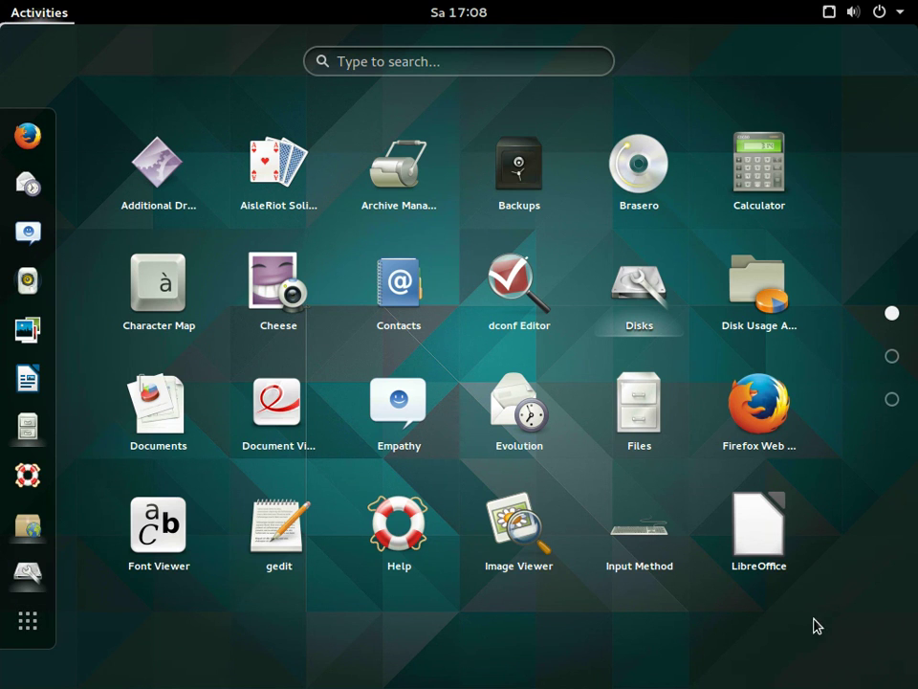
Return to the desktop and show the April calendar with today's agenda
click(466, 63)
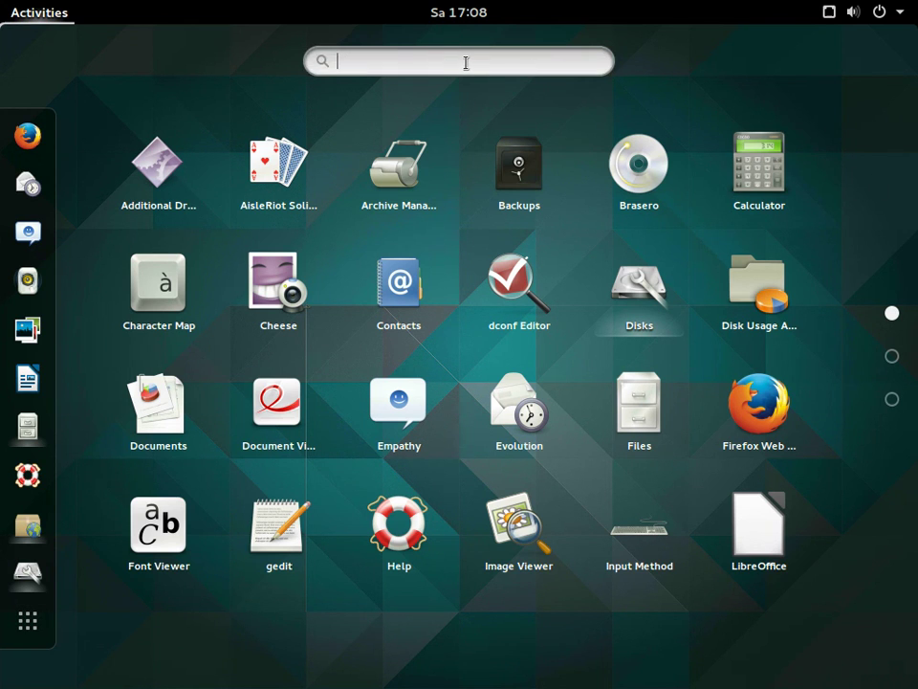
key(Escape)
click(457, 14)
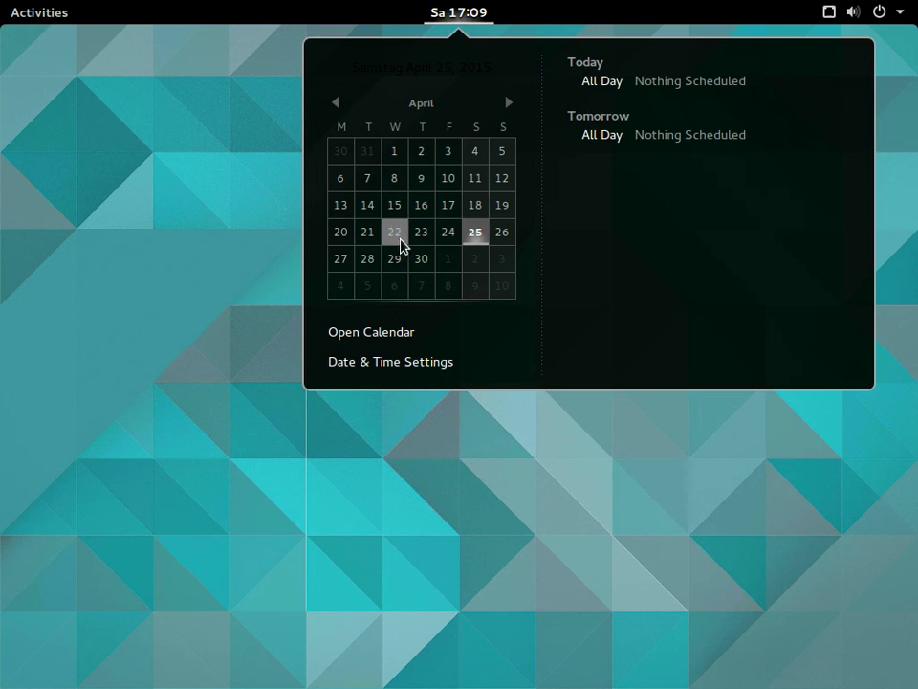
Review Date & Time settings and the CEST Berlin time zone map, then close them
click(358, 363)
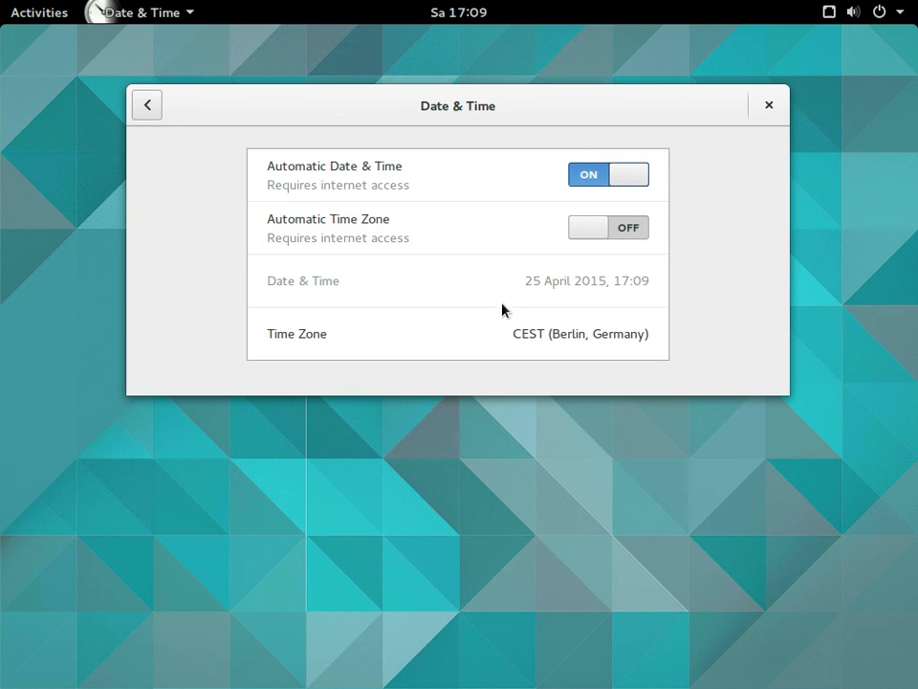
click(309, 330)
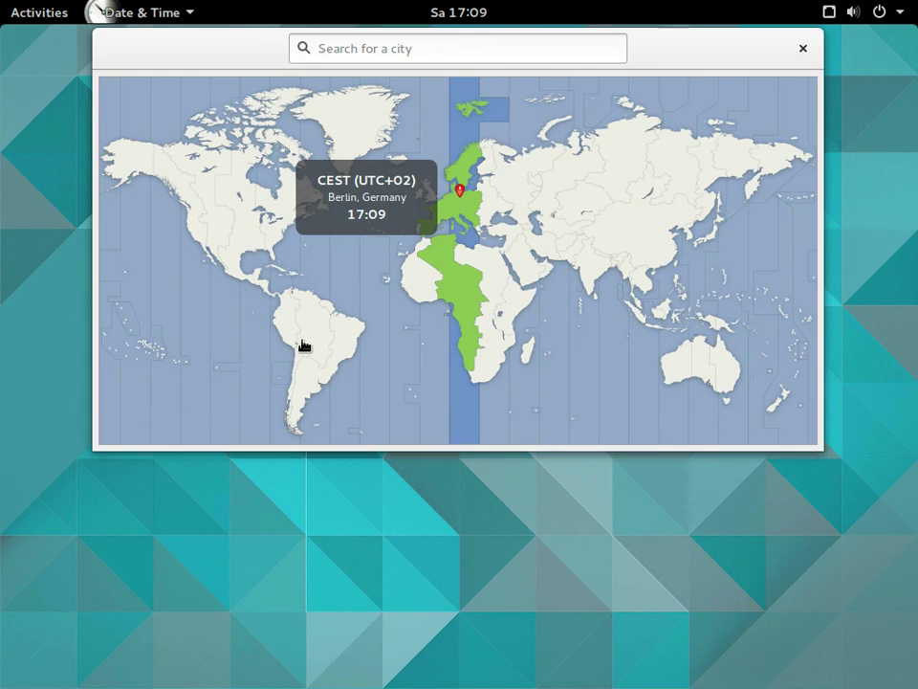
click(804, 47)
click(766, 106)
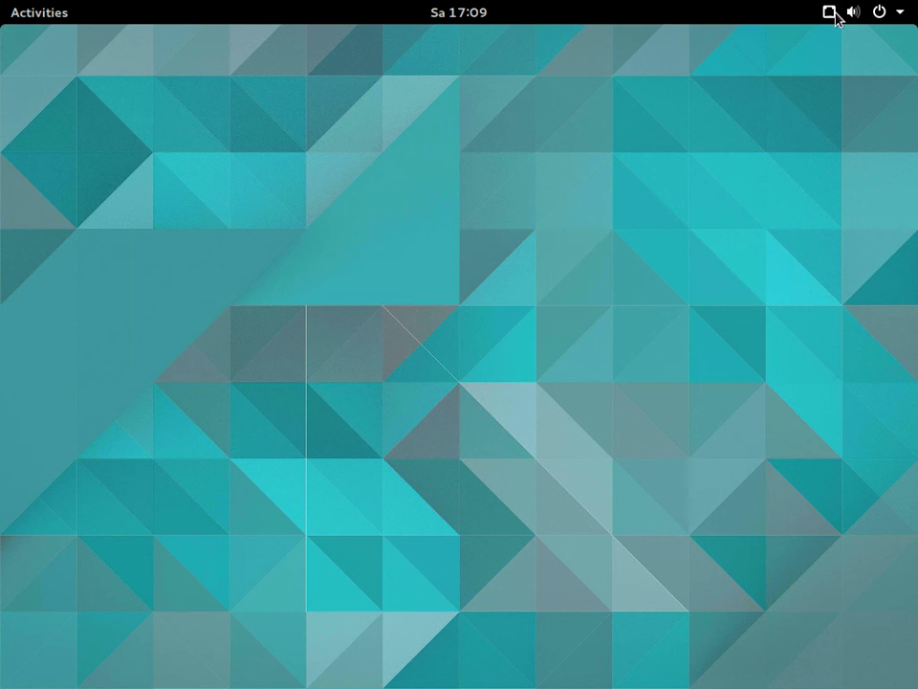
Open the system status menu and expand the user account options
click(830, 13)
click(858, 14)
click(858, 14)
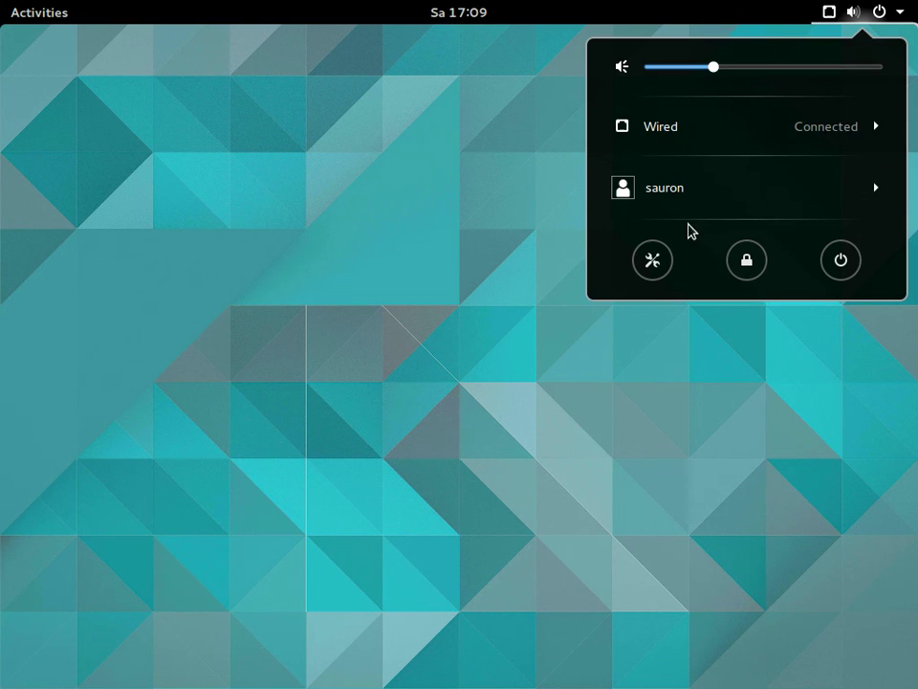
click(666, 206)
Log out, then sign back in choosing GNOME Classic and entering the account password
click(660, 219)
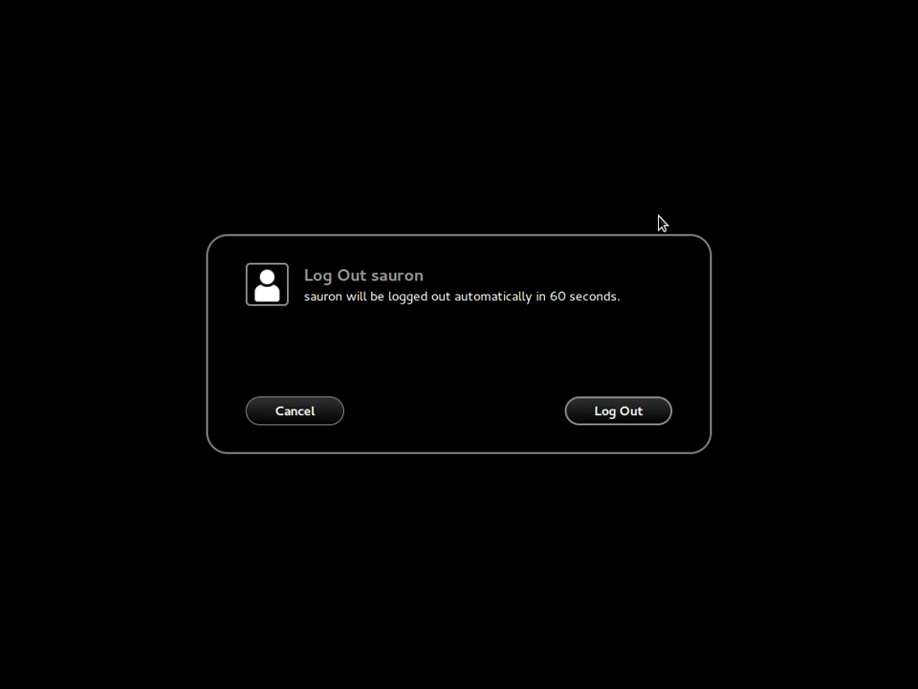
click(597, 413)
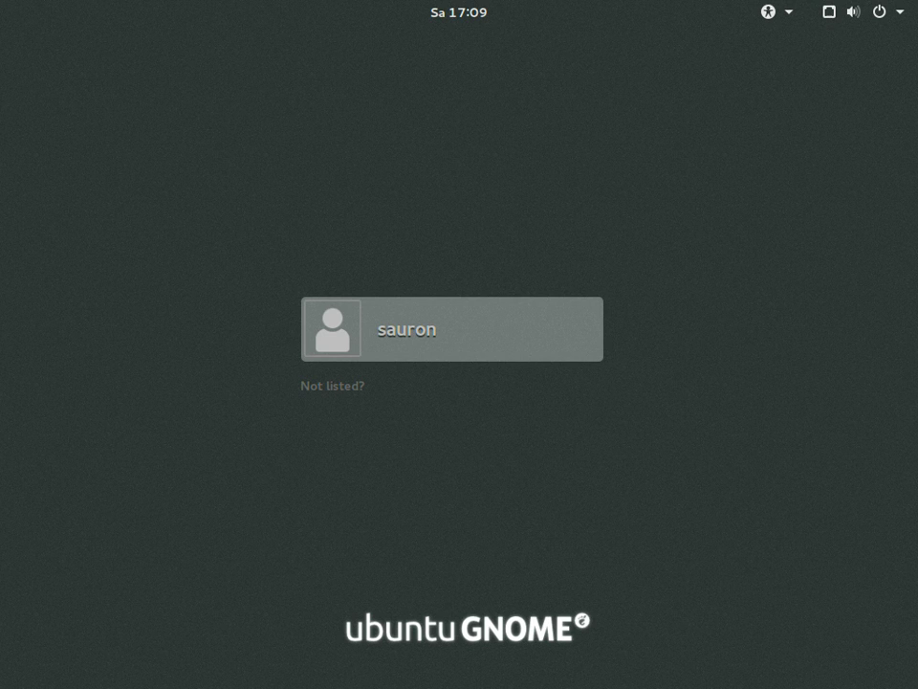
click(412, 330)
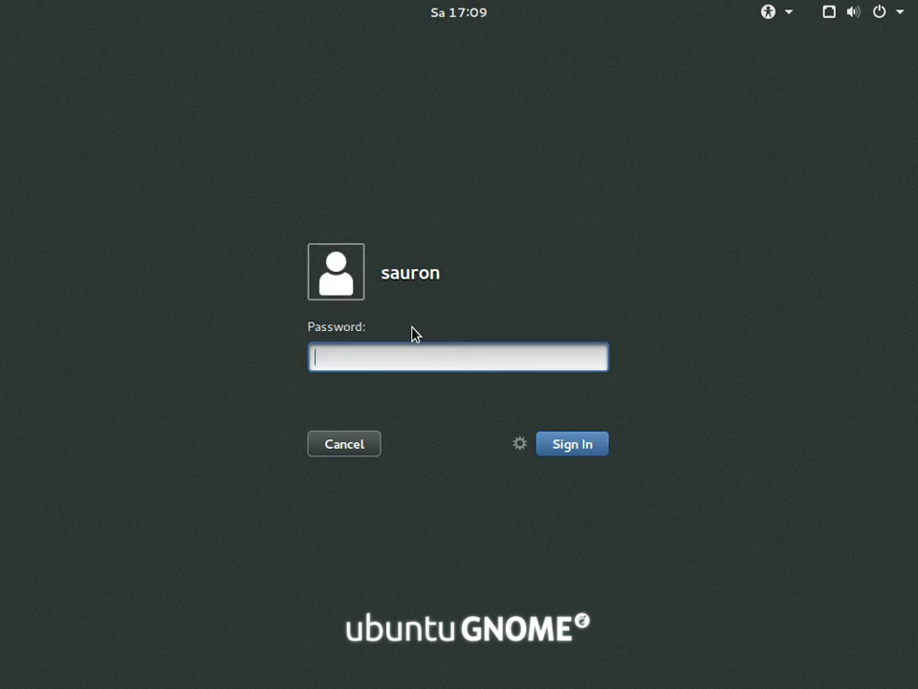
click(519, 444)
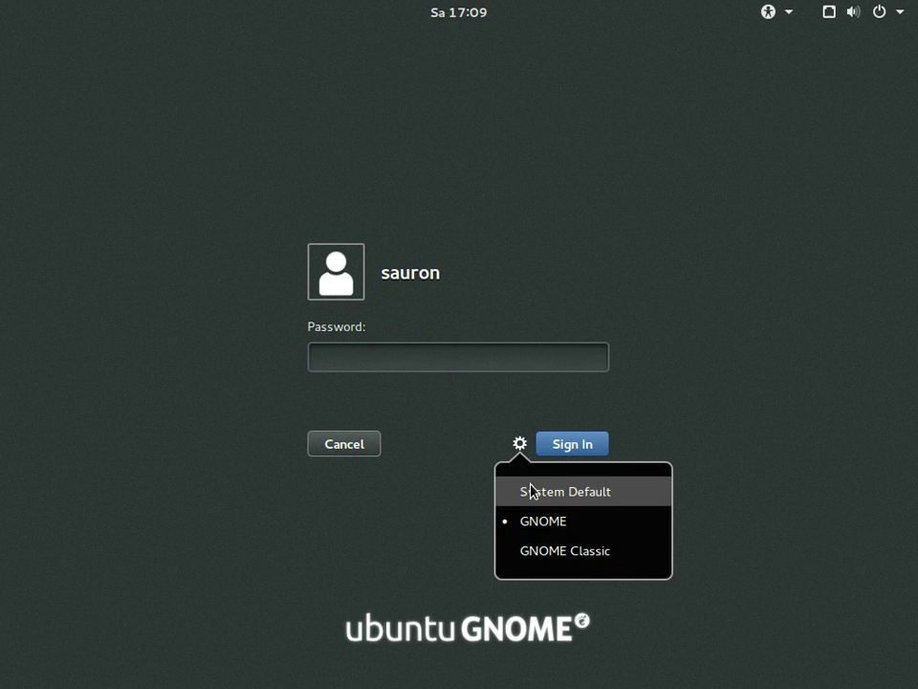
click(519, 552)
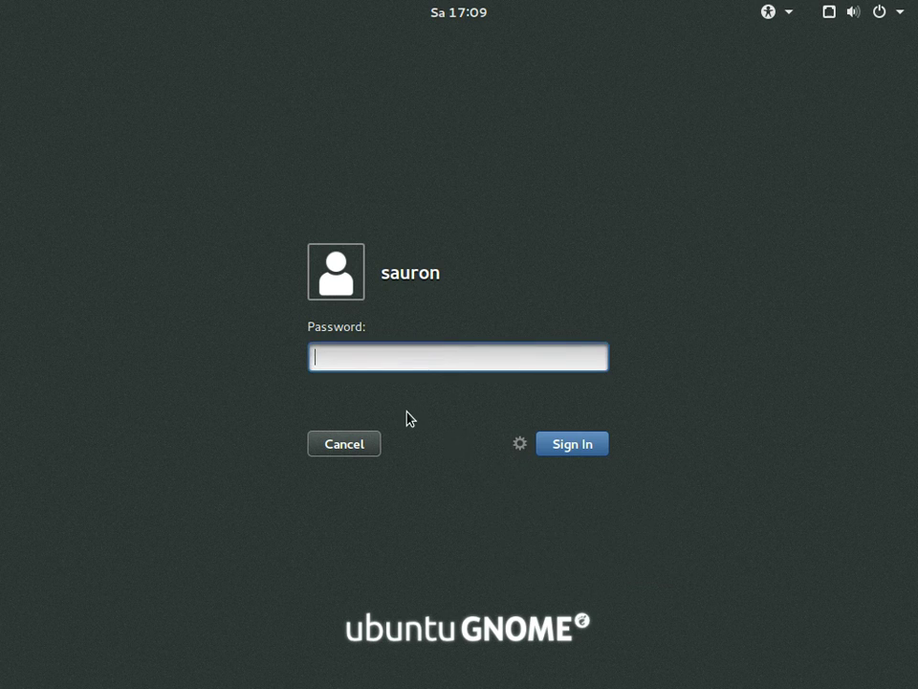
text(******)
key(Return)
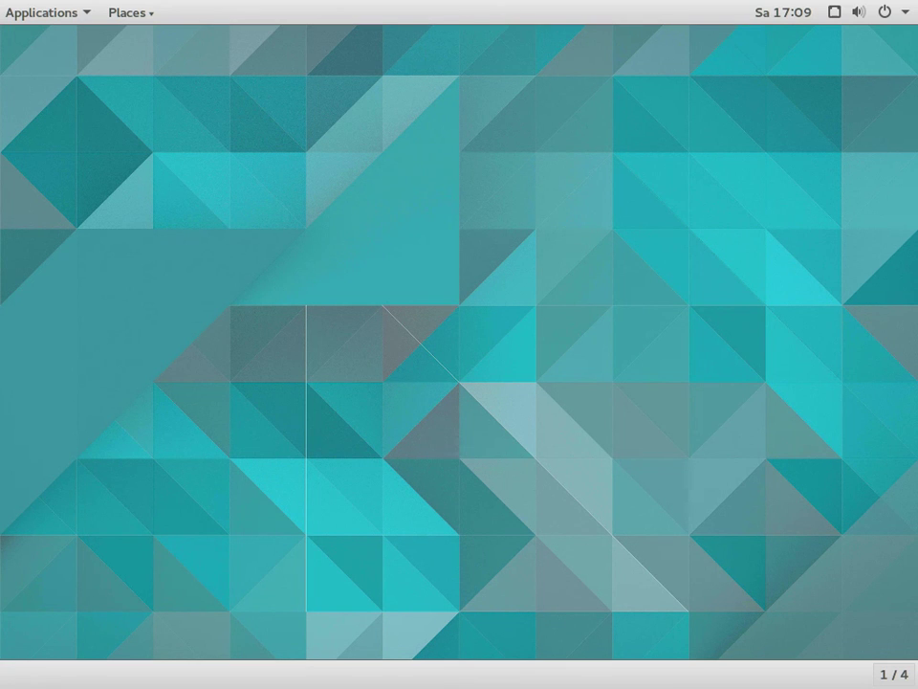
Browse the Applications menu categories, then dismiss the menu
click(34, 14)
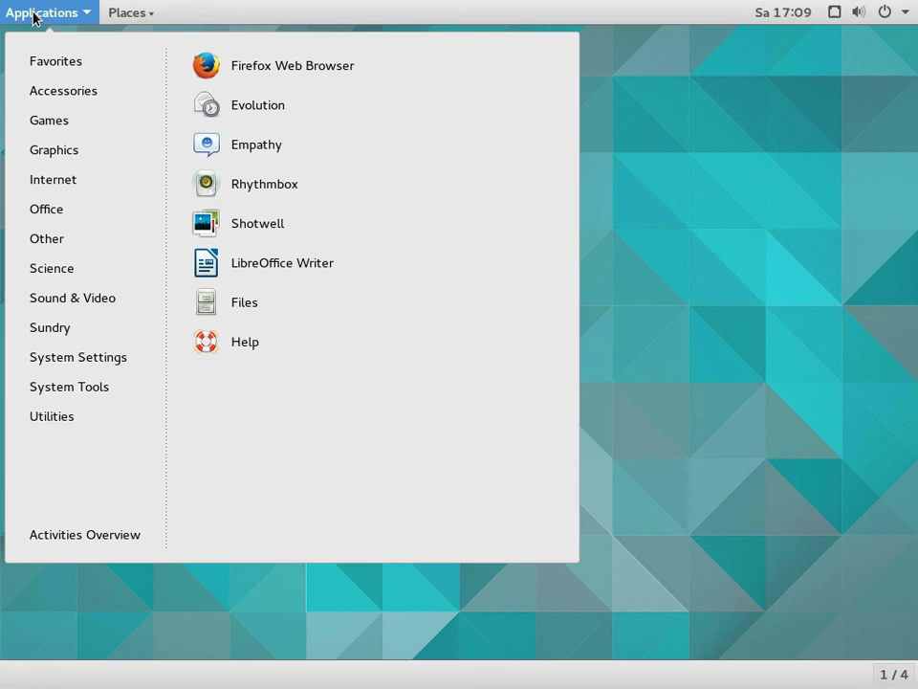
mouse_move(41, 127)
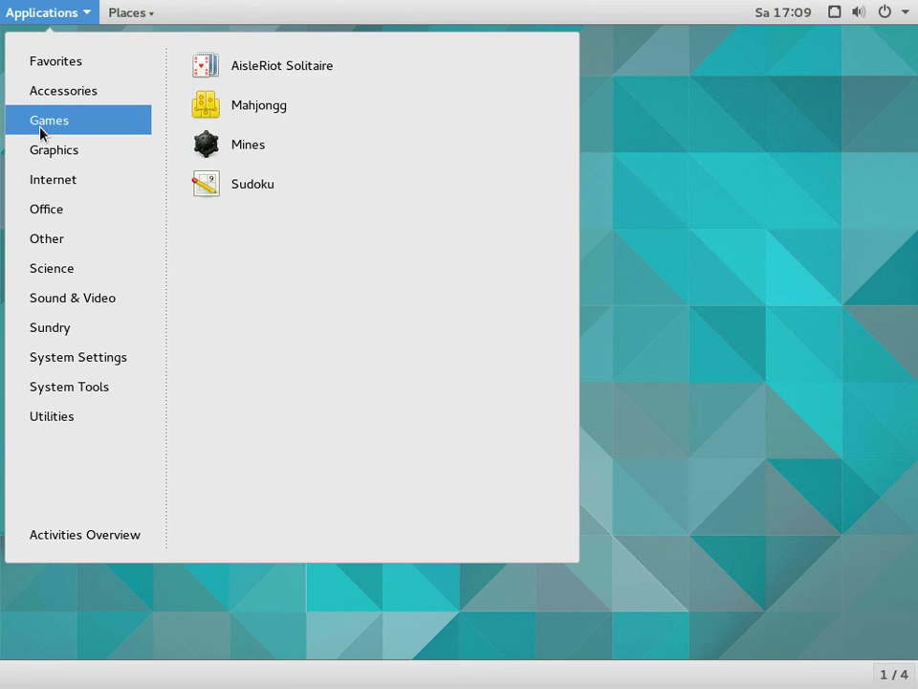
mouse_move(48, 208)
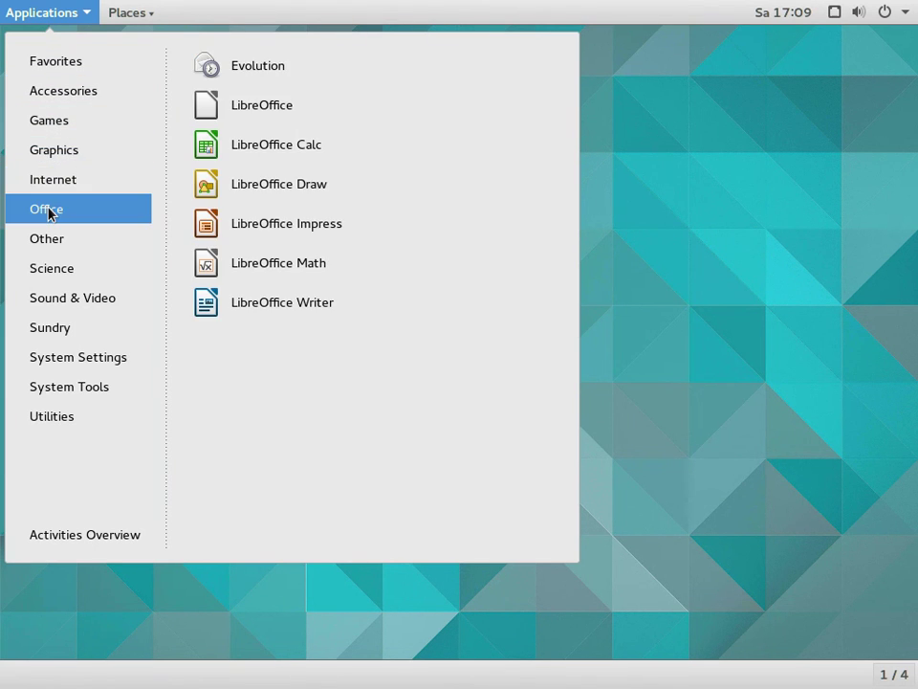
mouse_move(48, 304)
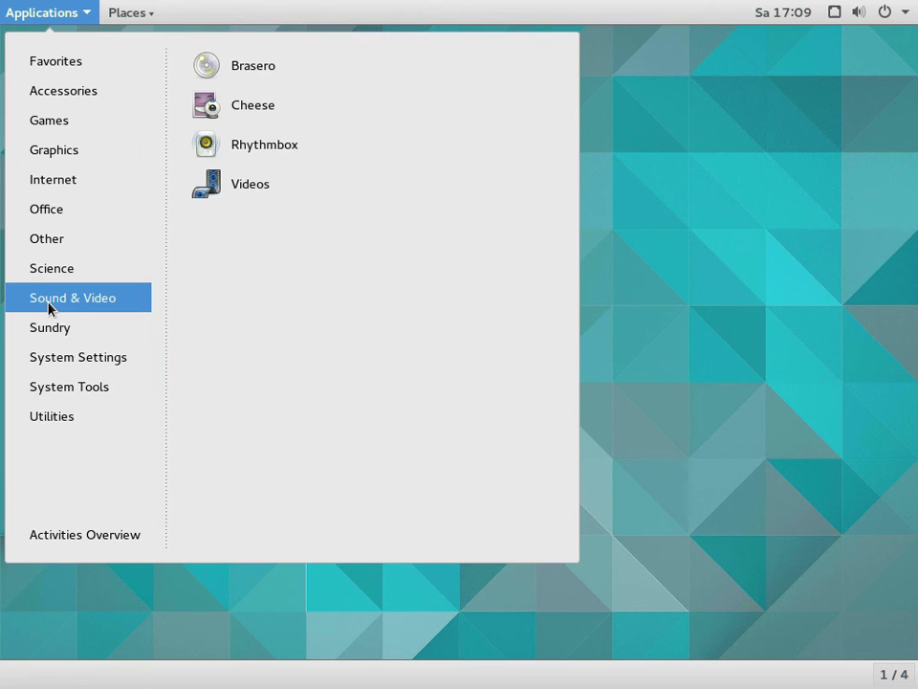
mouse_move(57, 388)
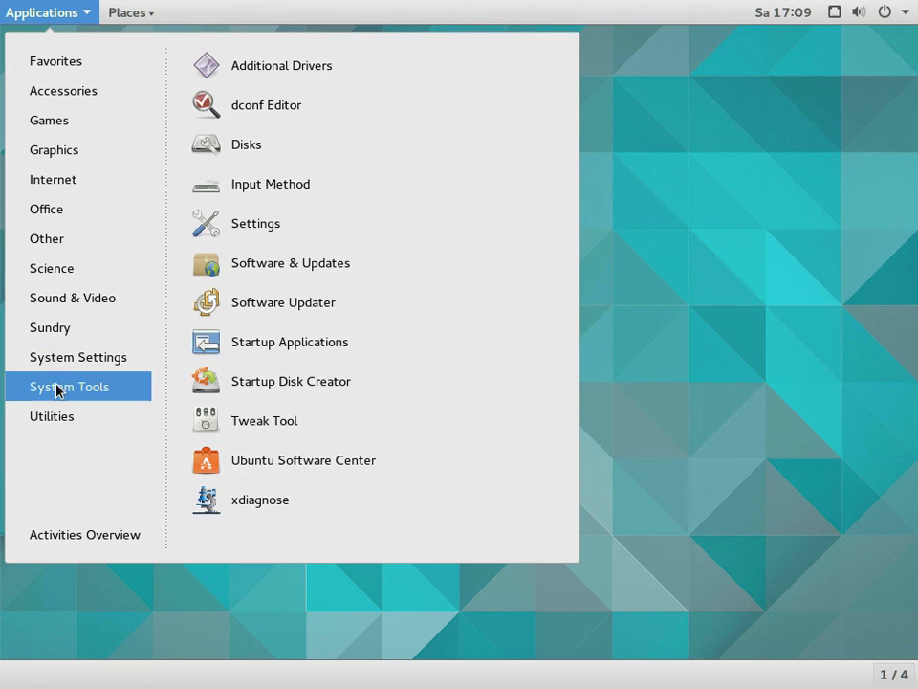
mouse_move(49, 425)
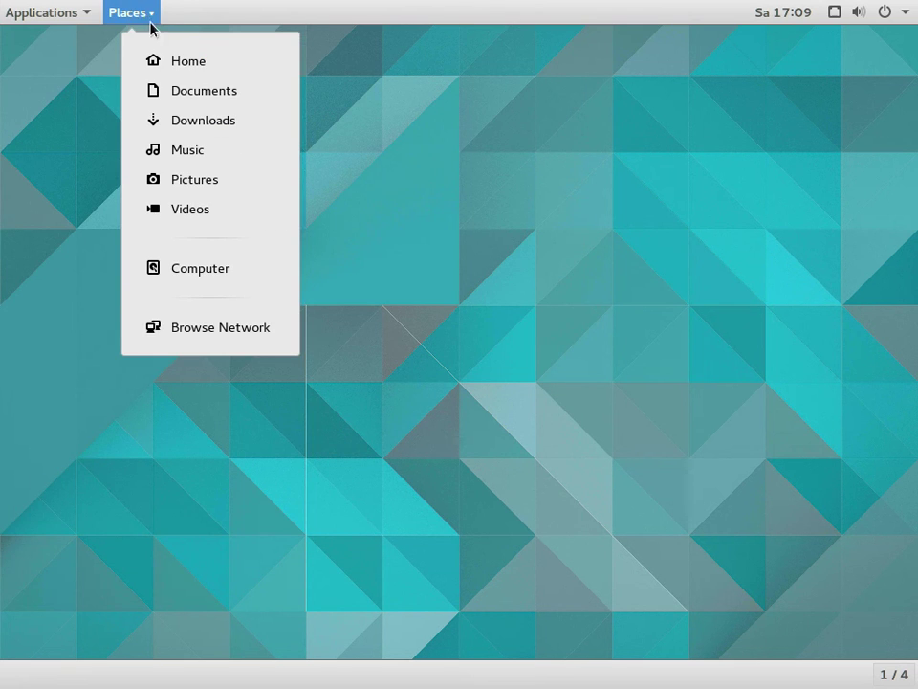
click(572, 219)
Open the desktop context menu, cancel a Power Off, then reveal the account's Log Out option
right_click(572, 218)
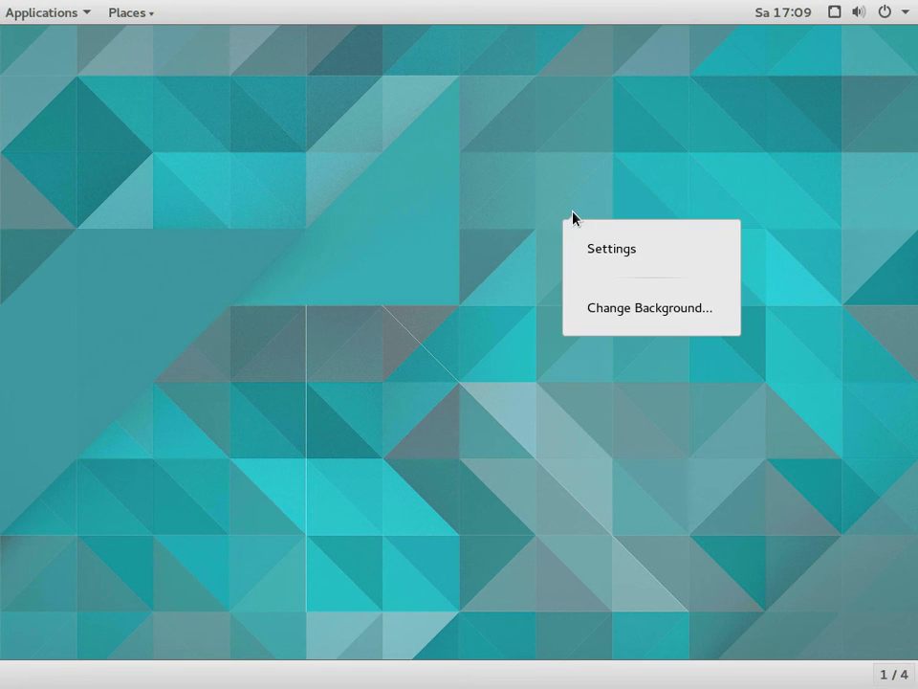
click(886, 19)
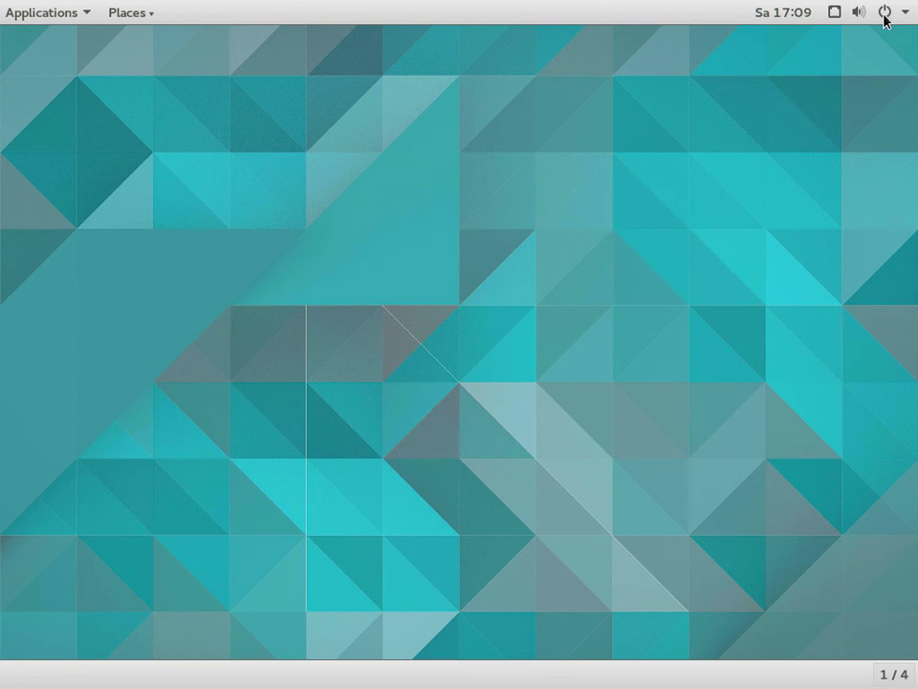
click(884, 14)
click(849, 256)
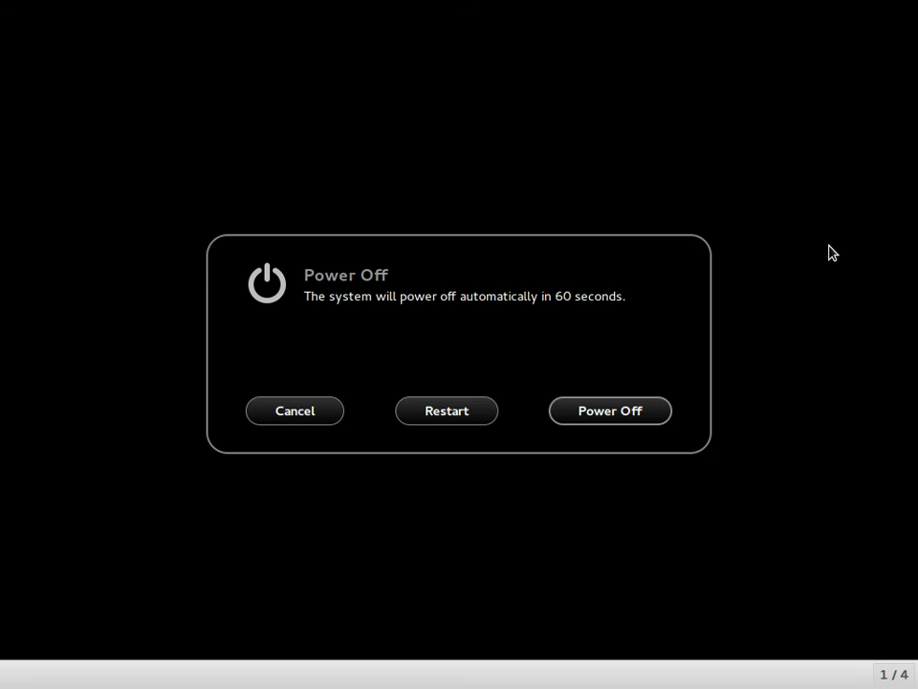
click(335, 413)
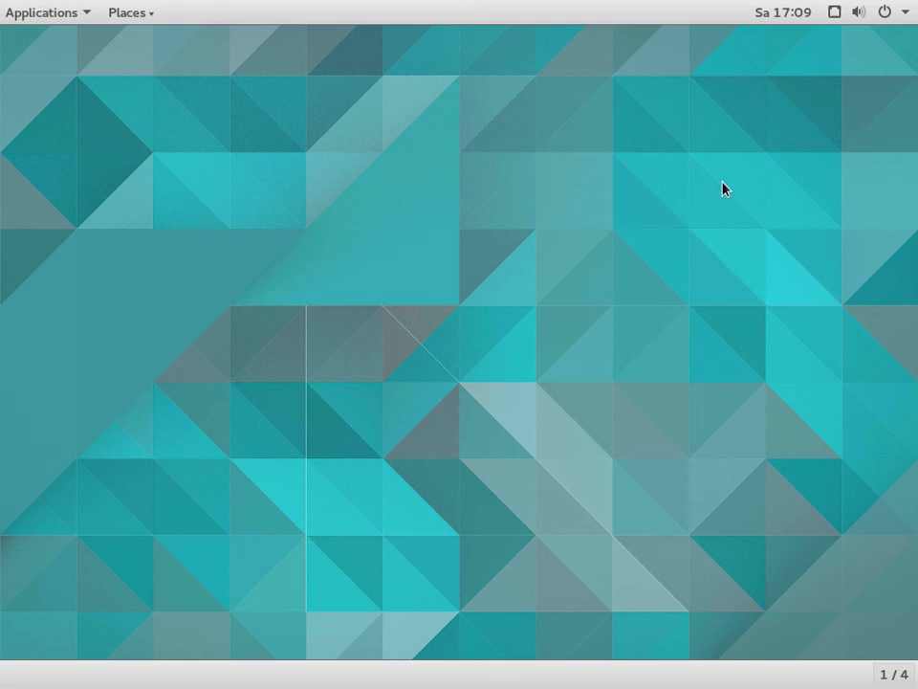
click(861, 13)
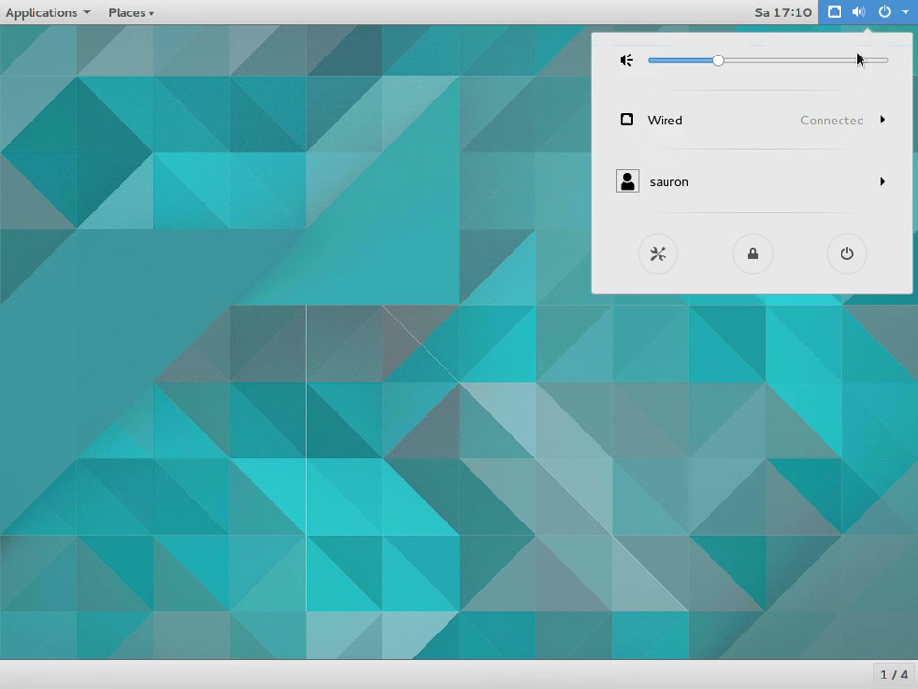
click(732, 187)
Log out of the Classic session and select the user at the login screen
click(650, 216)
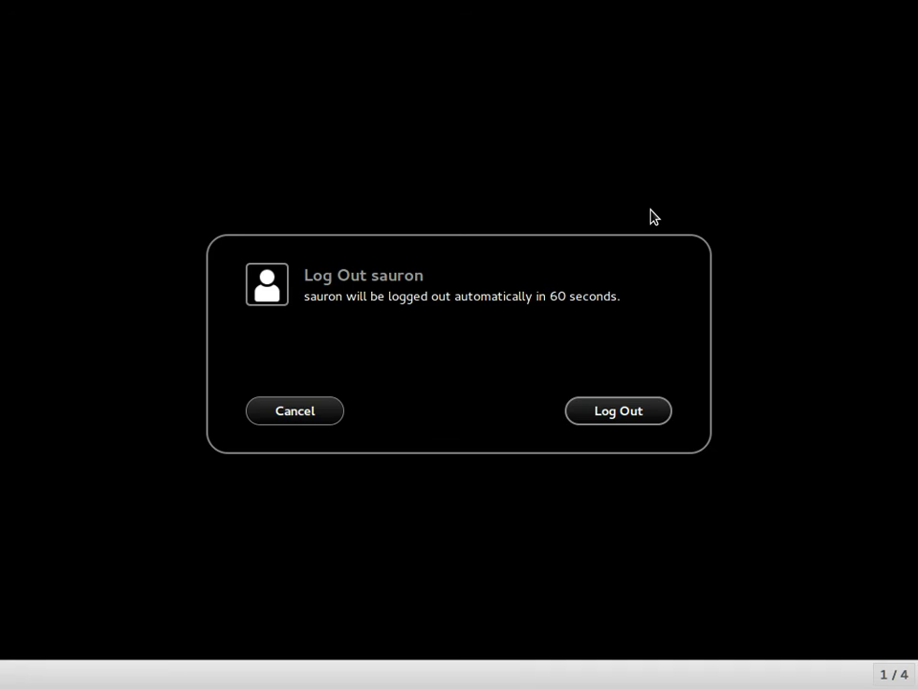
click(615, 421)
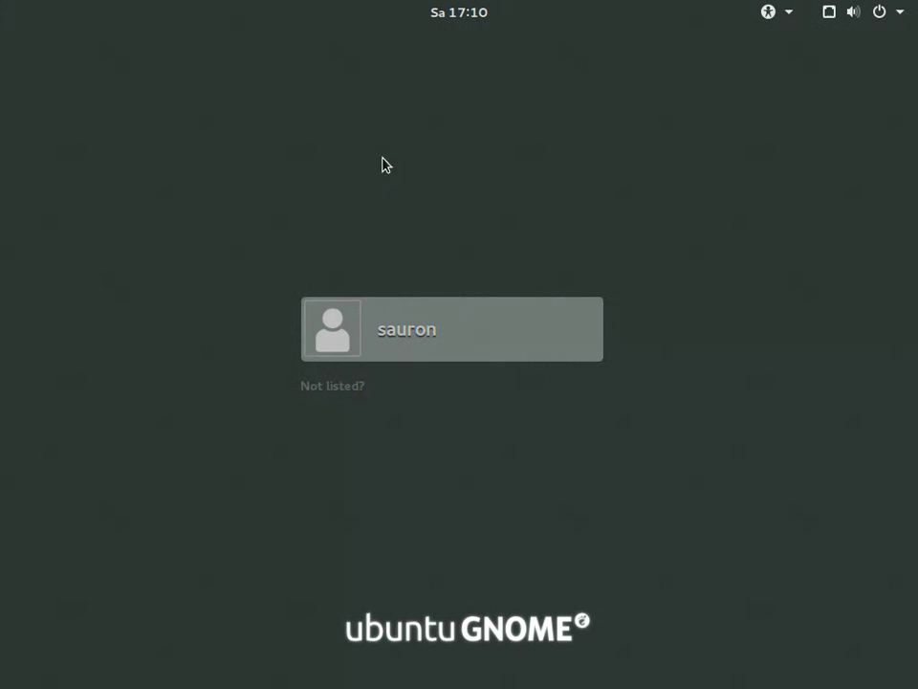
click(420, 329)
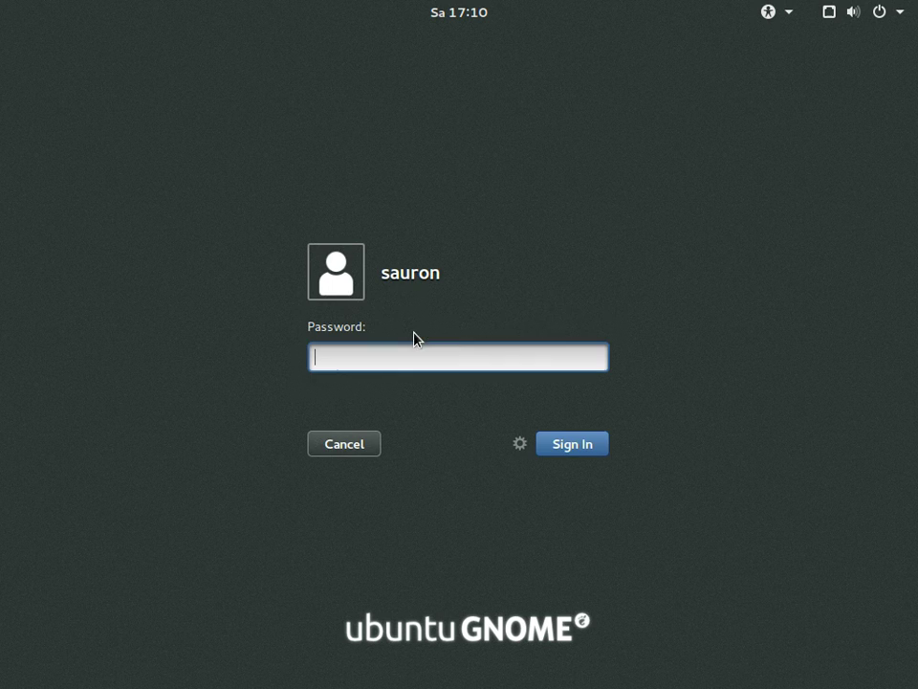
Sign in with the standard GNOME session and bring up the Power Off countdown
click(523, 453)
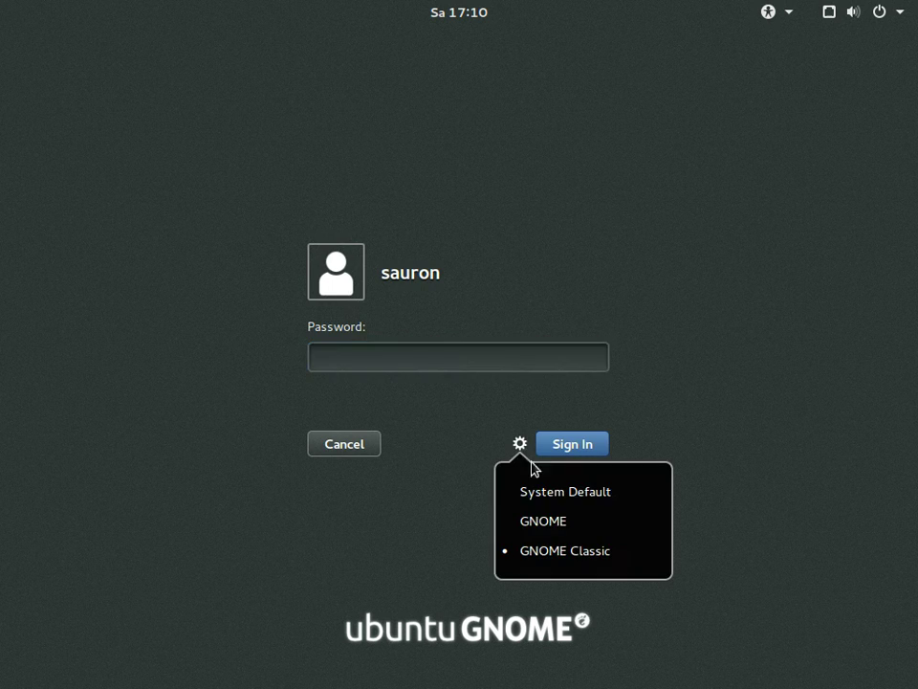
click(560, 531)
text(******)
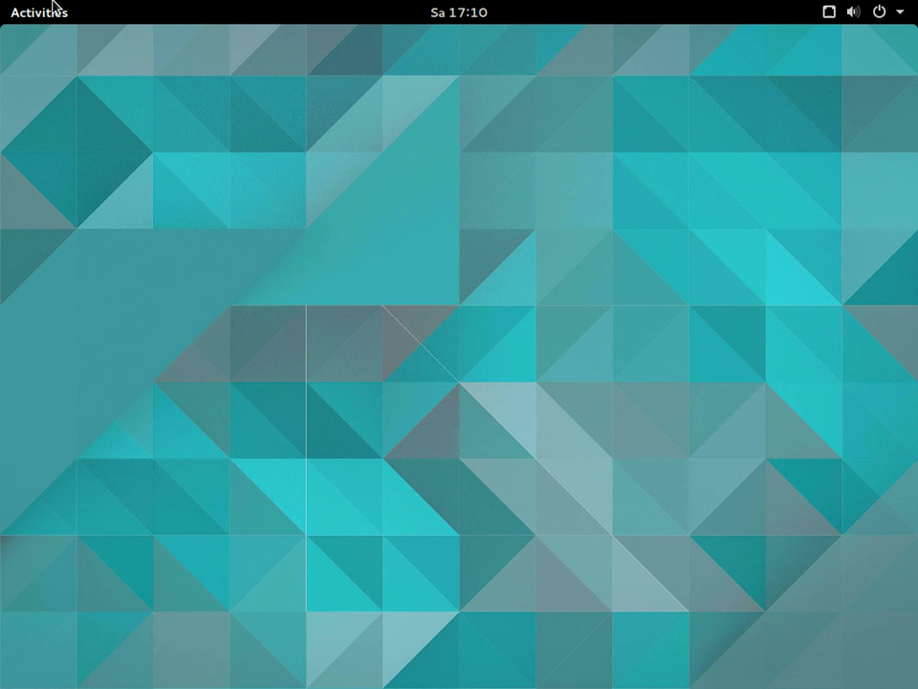
click(880, 13)
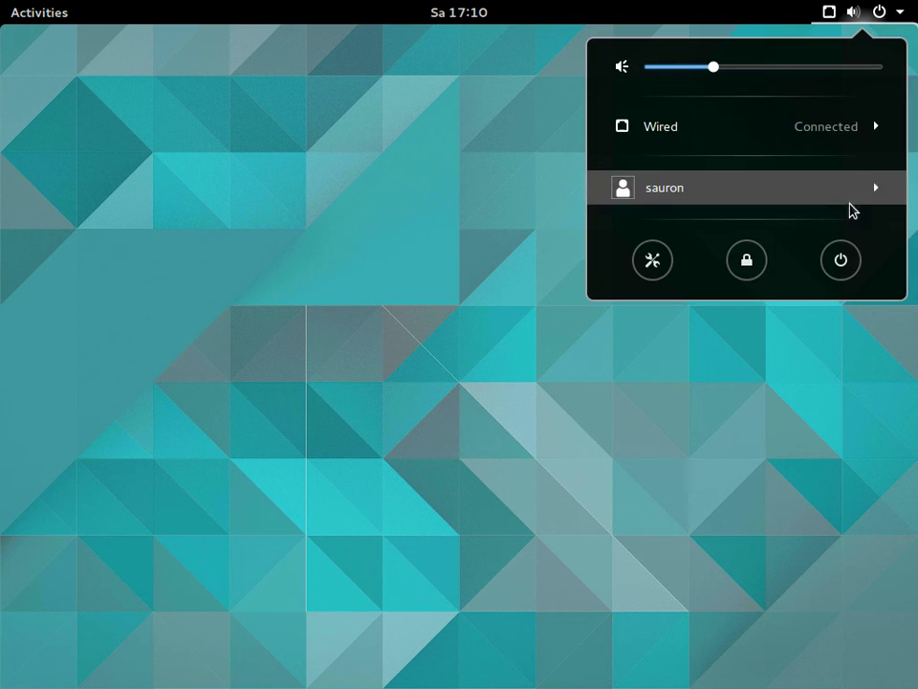
click(848, 265)
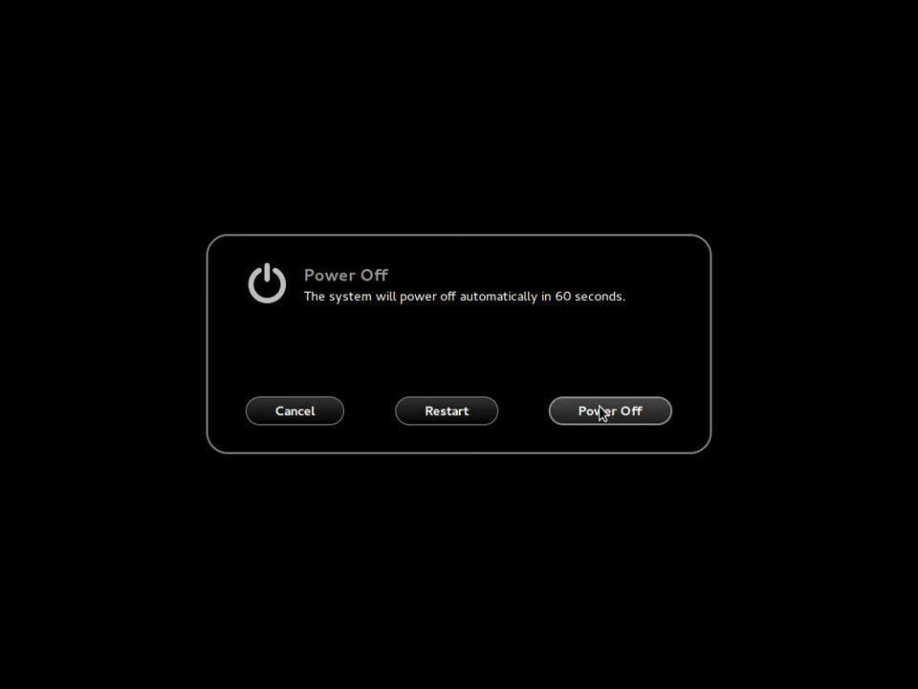